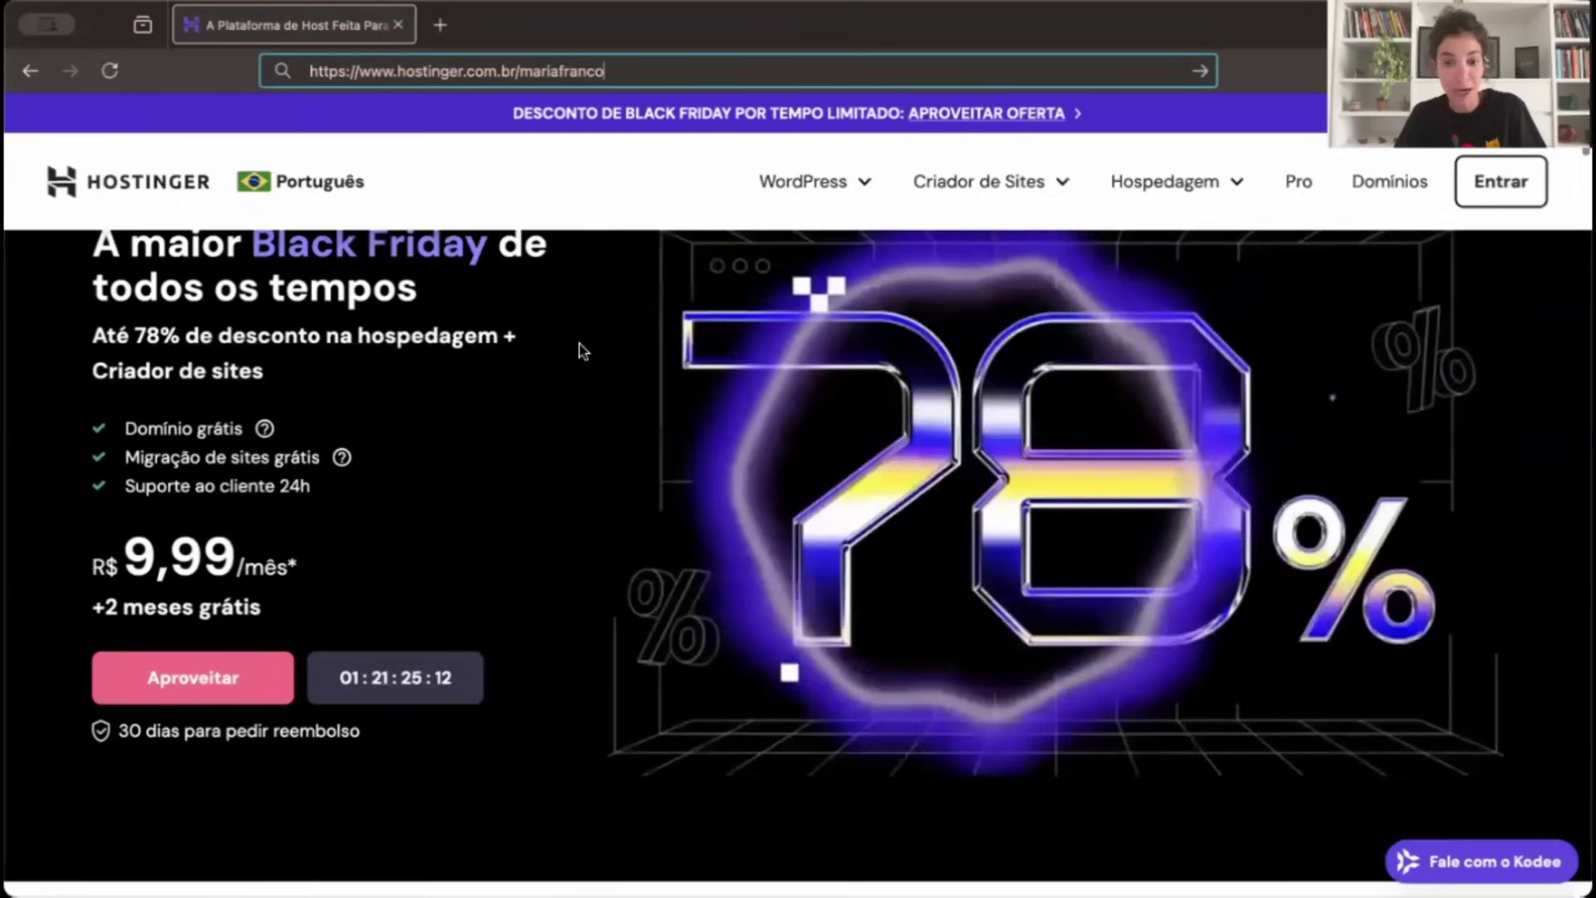
# Compare the prices and included features of the Single, Premium, Business and Cloud Startup hosting plans.
pyautogui.scroll(-5, 582, 349)
pyautogui.scroll(-4, 582, 349)
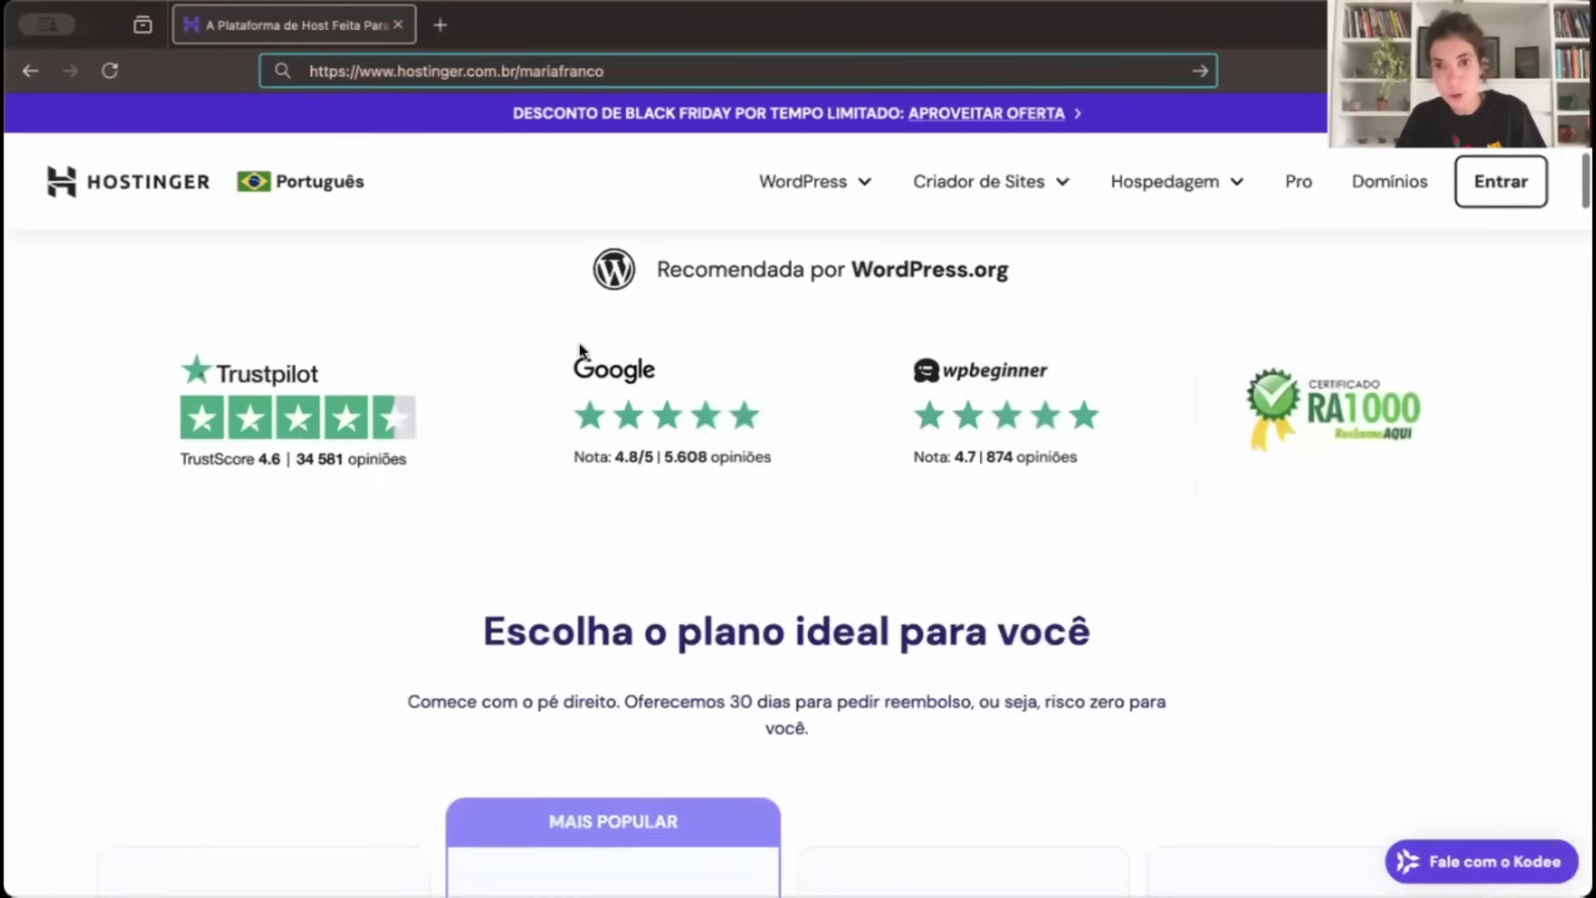
pyautogui.scroll(-5, 582, 349)
pyautogui.scroll(1, 579, 345)
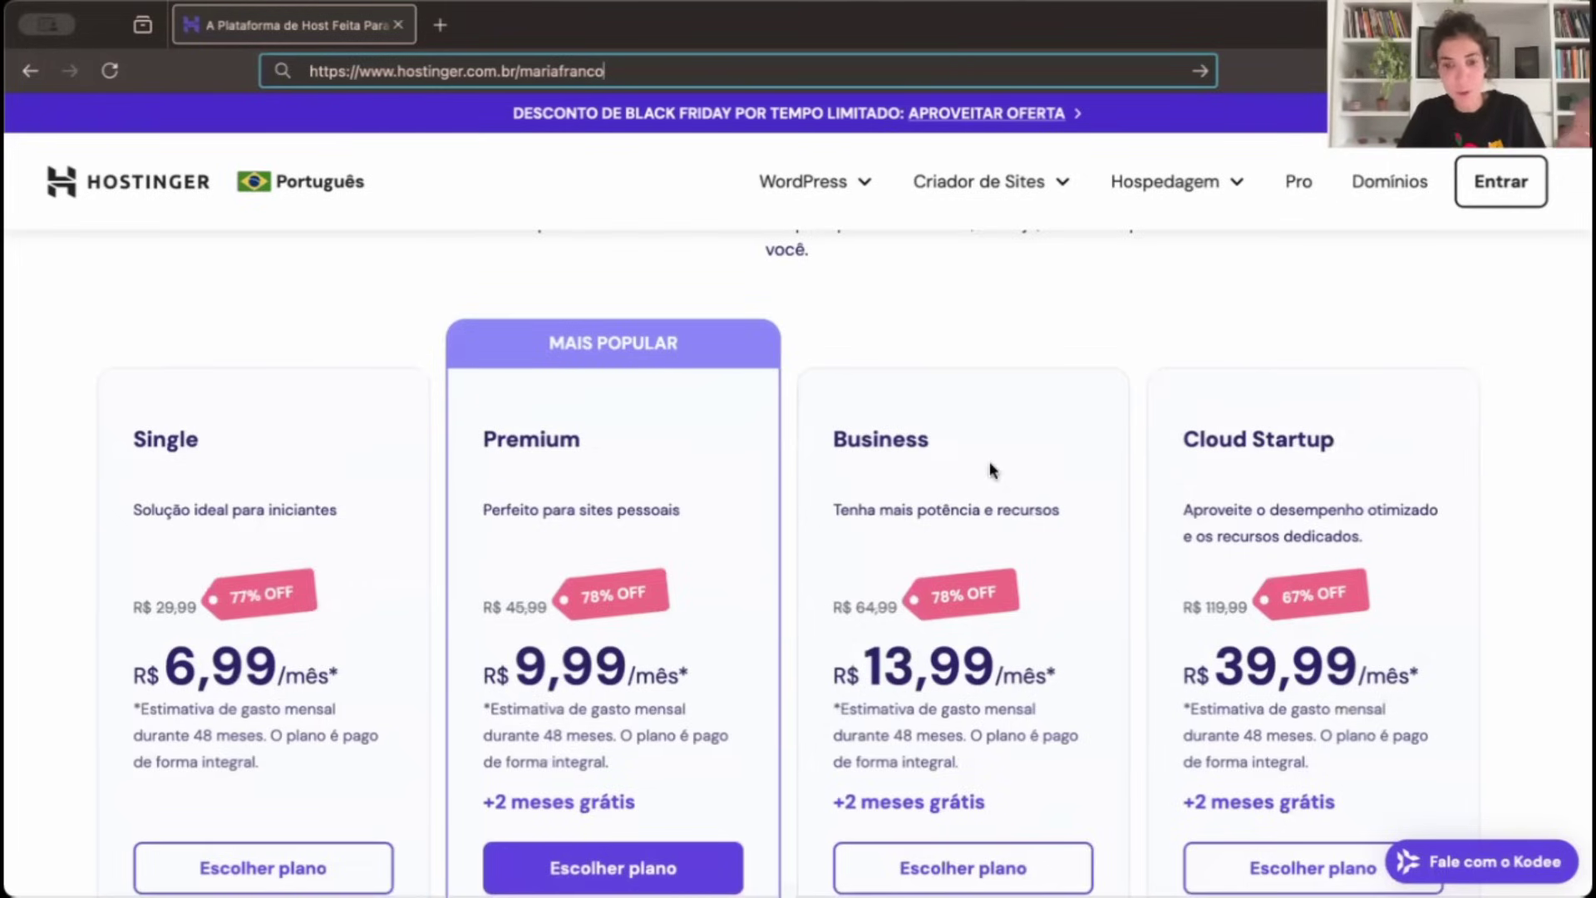
pyautogui.scroll(-3, 989, 470)
pyautogui.scroll(-4, 989, 470)
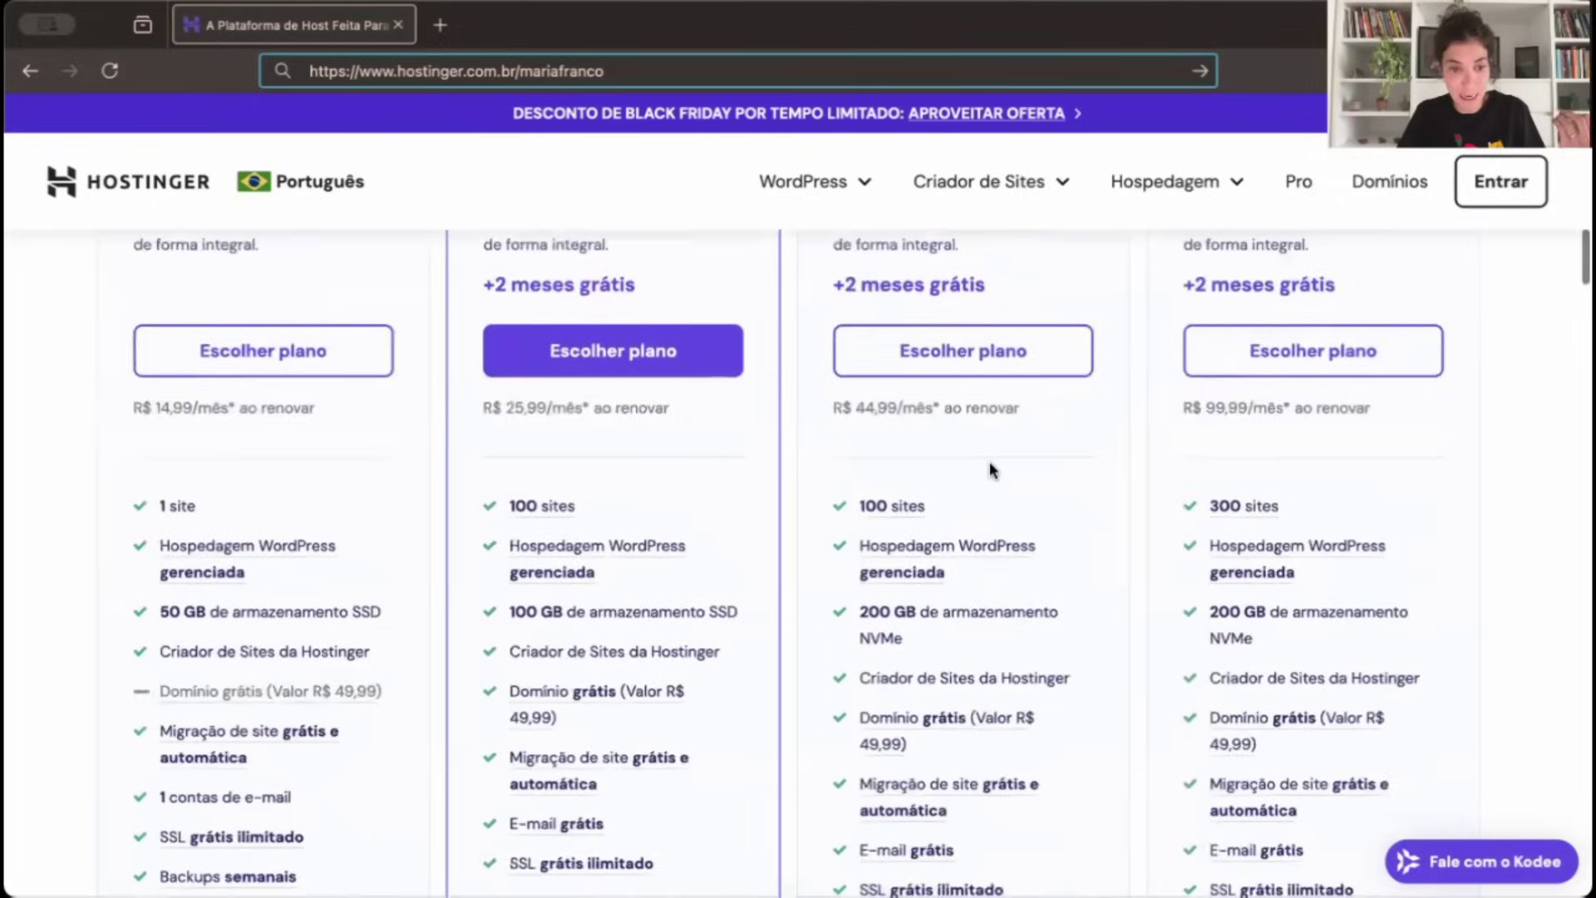
pyautogui.scroll(5, 990, 469)
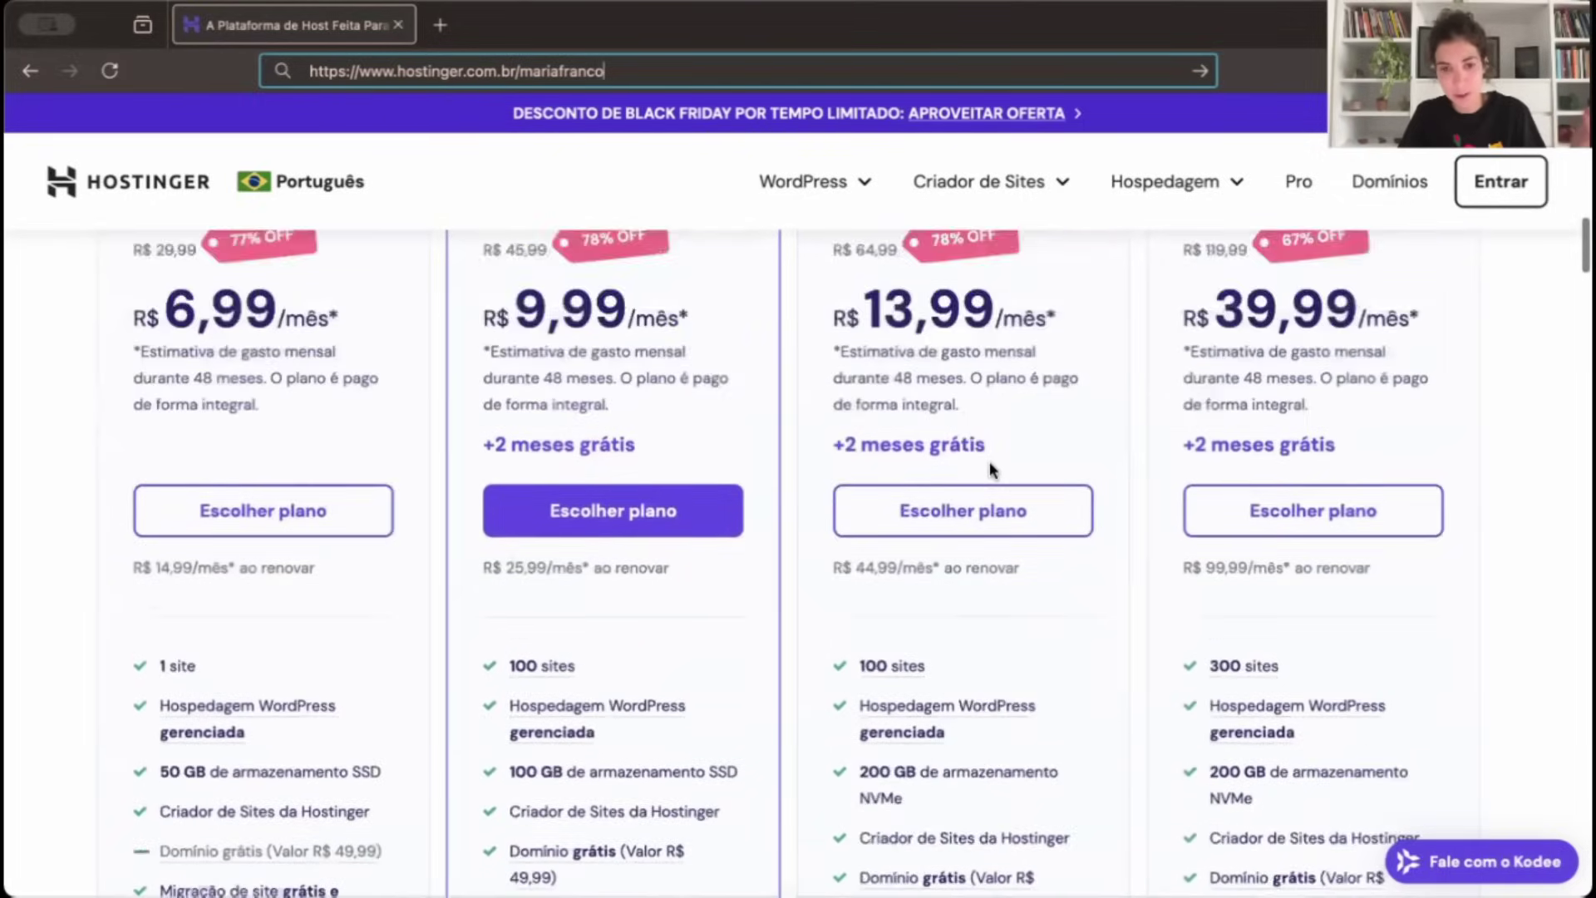
pyautogui.scroll(-5, 989, 463)
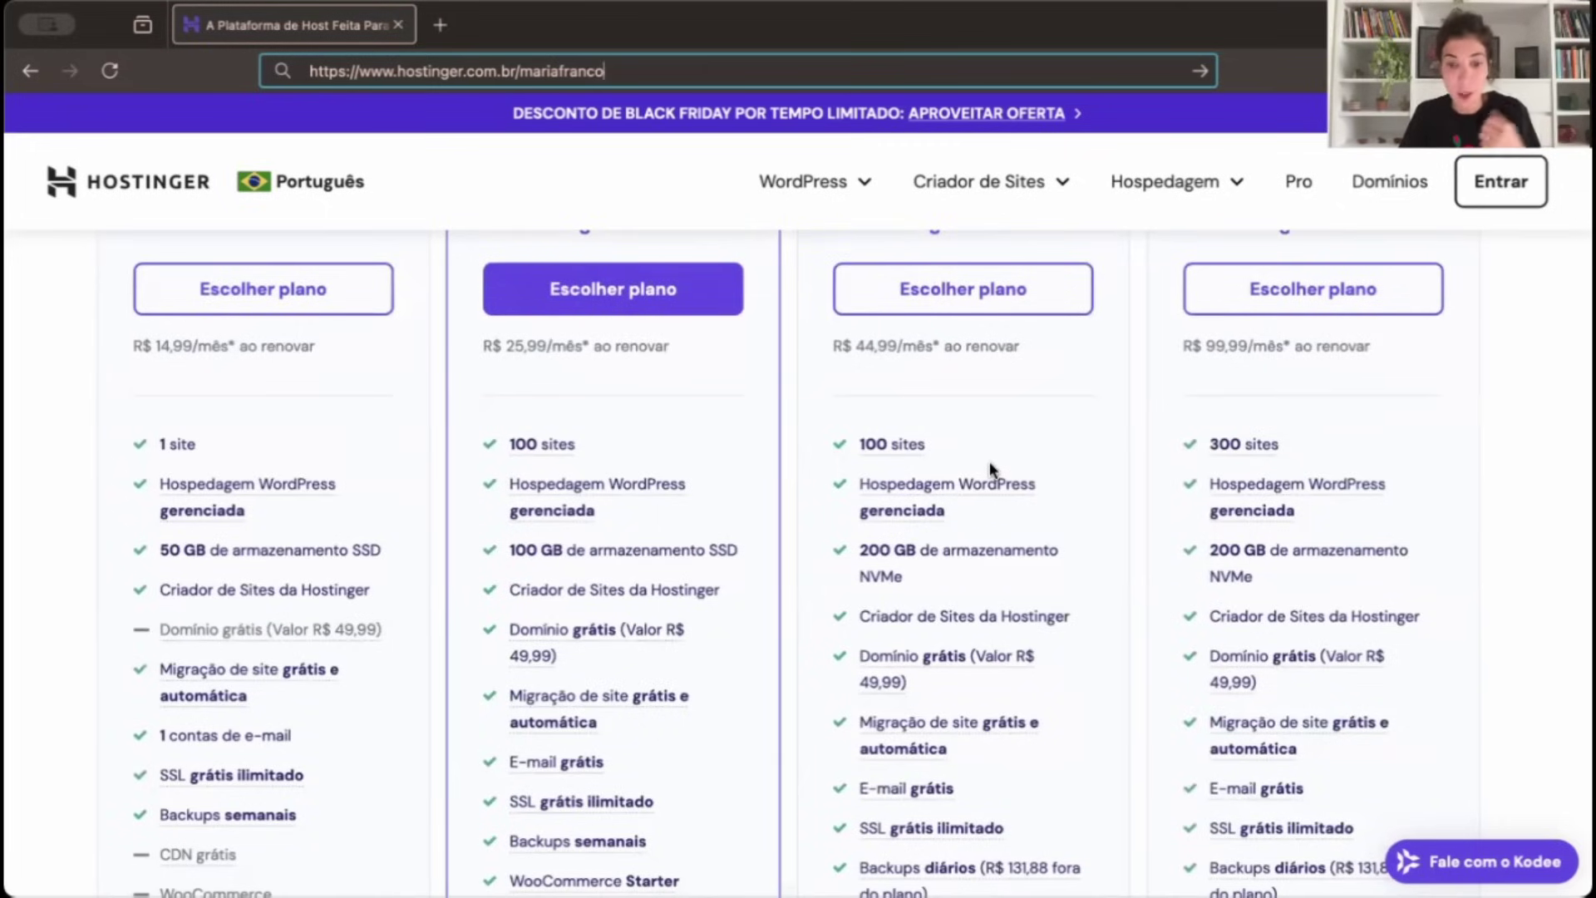
pyautogui.scroll(-1, 990, 468)
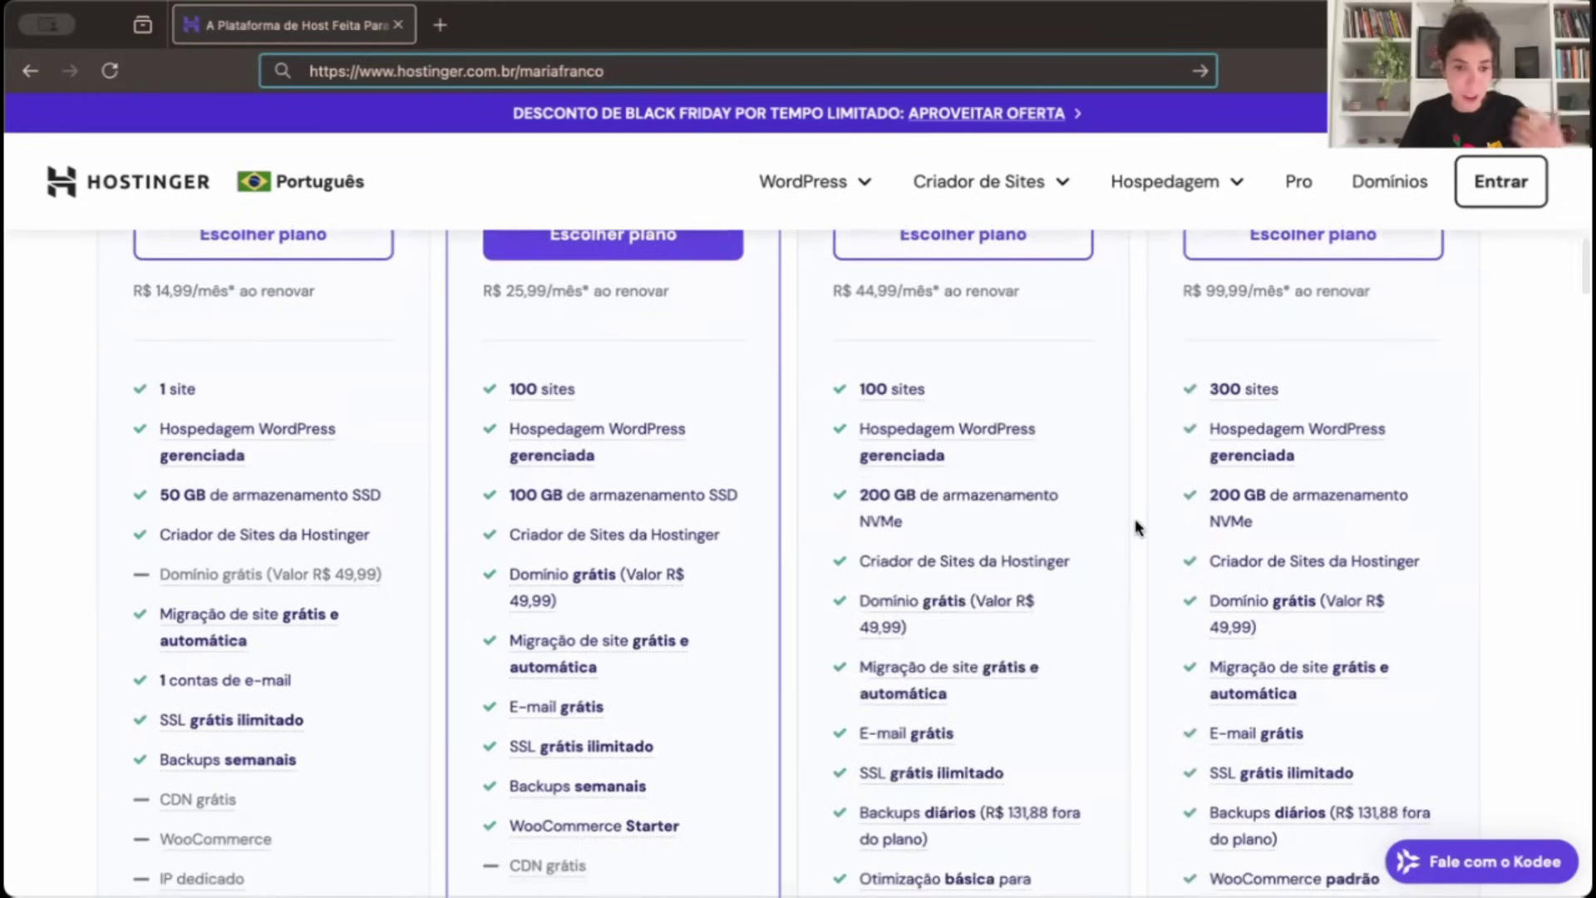
pyautogui.scroll(-3, 1137, 526)
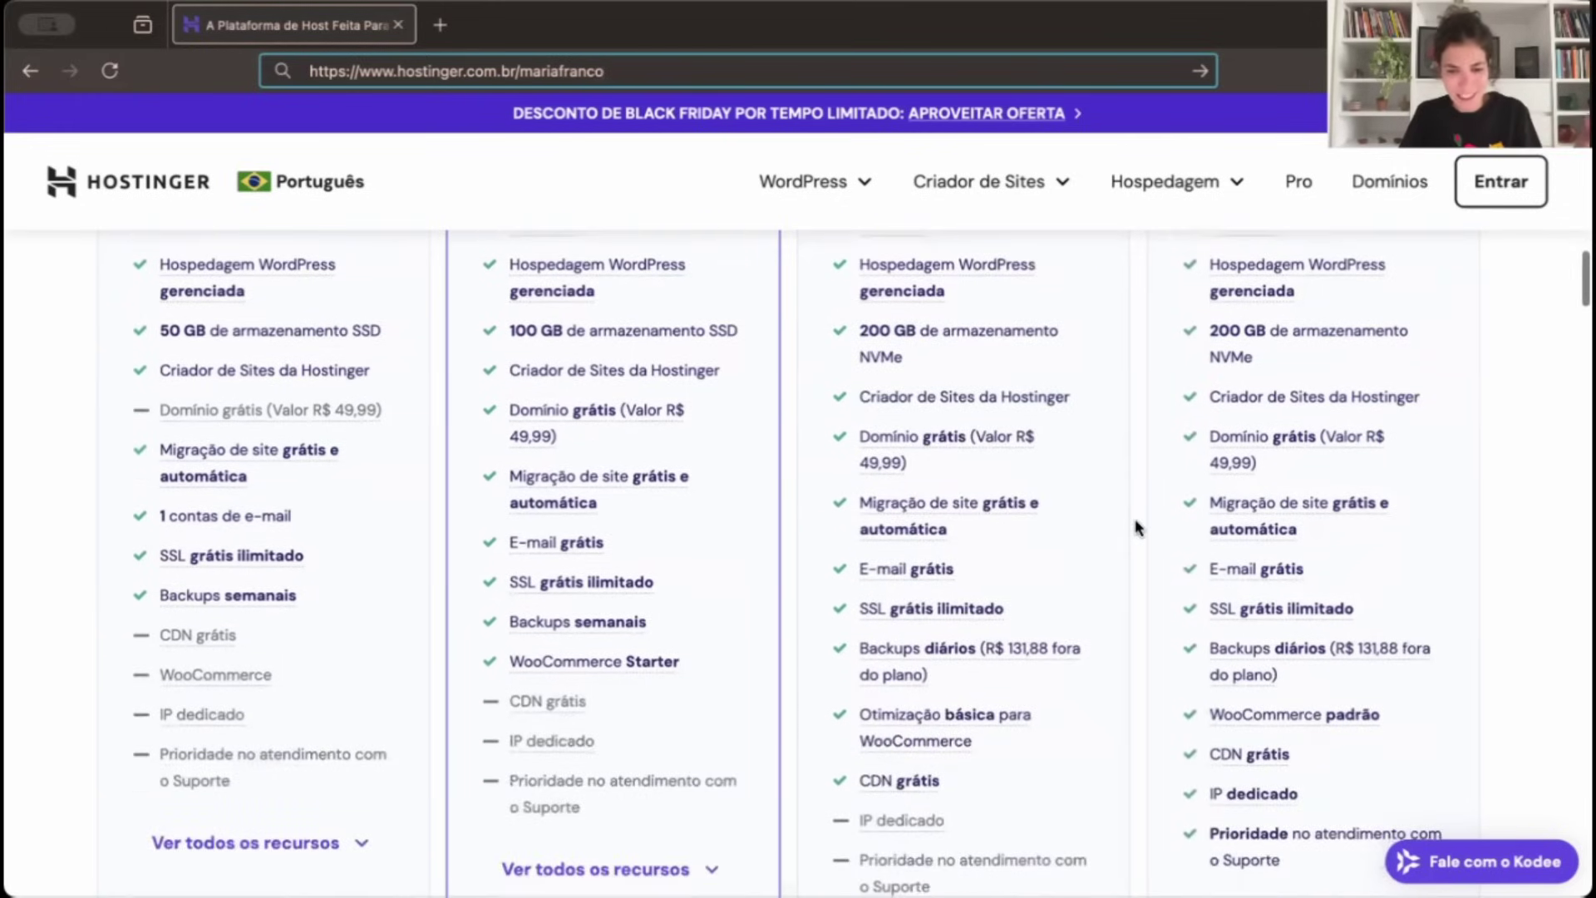
pyautogui.scroll(6, 1136, 526)
pyautogui.scroll(6, 1136, 526)
pyautogui.scroll(-12, 1137, 526)
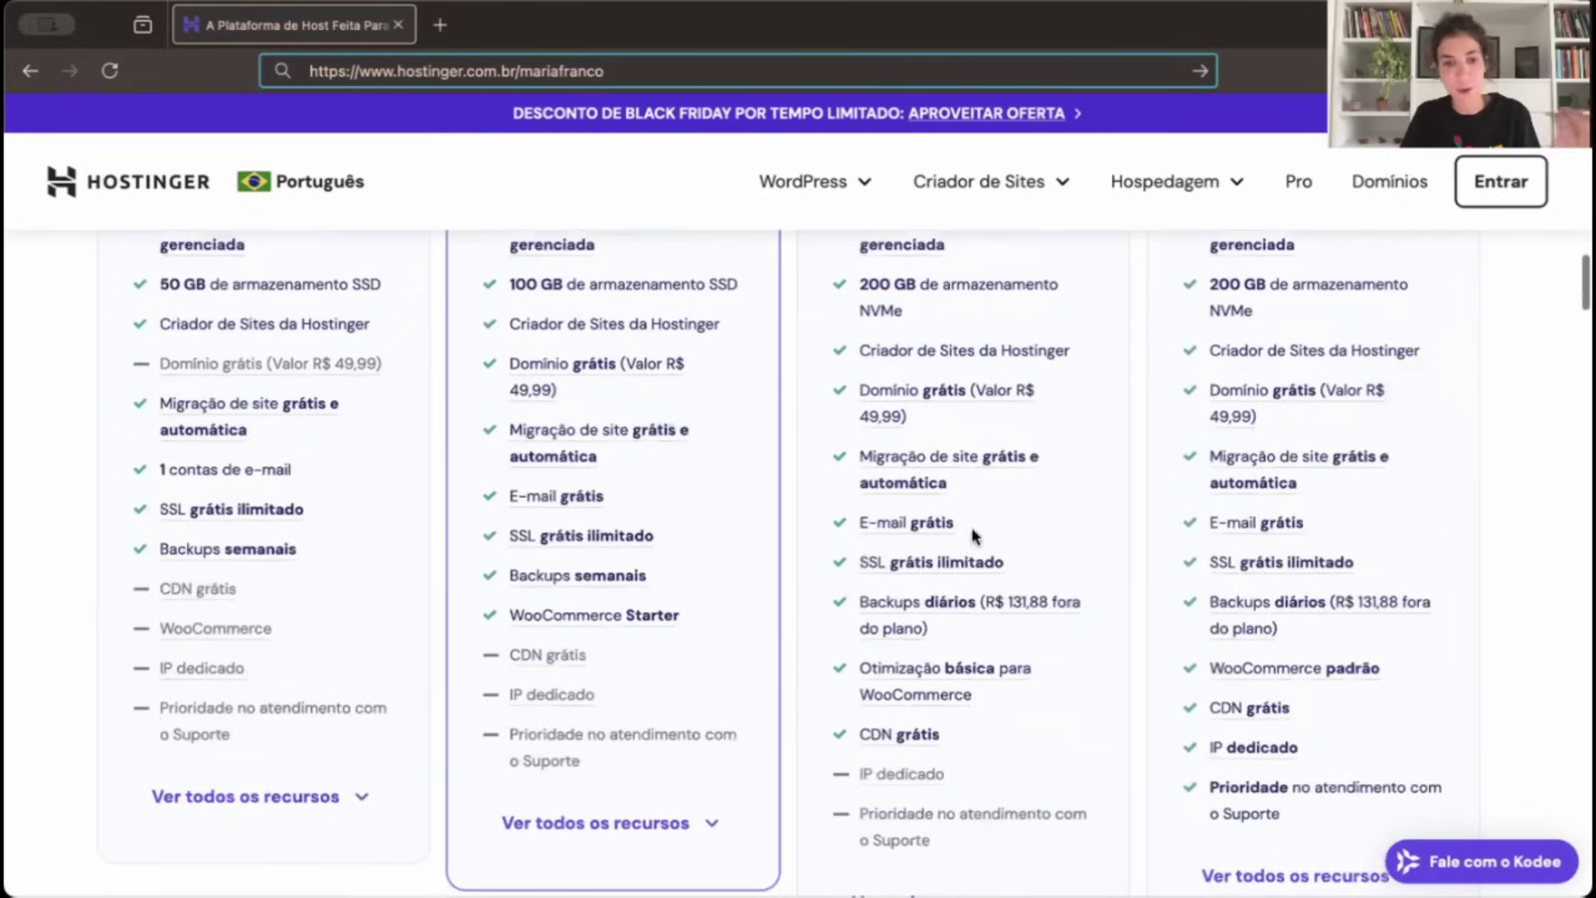
pyautogui.scroll(5, 676, 531)
pyautogui.scroll(-7, 679, 531)
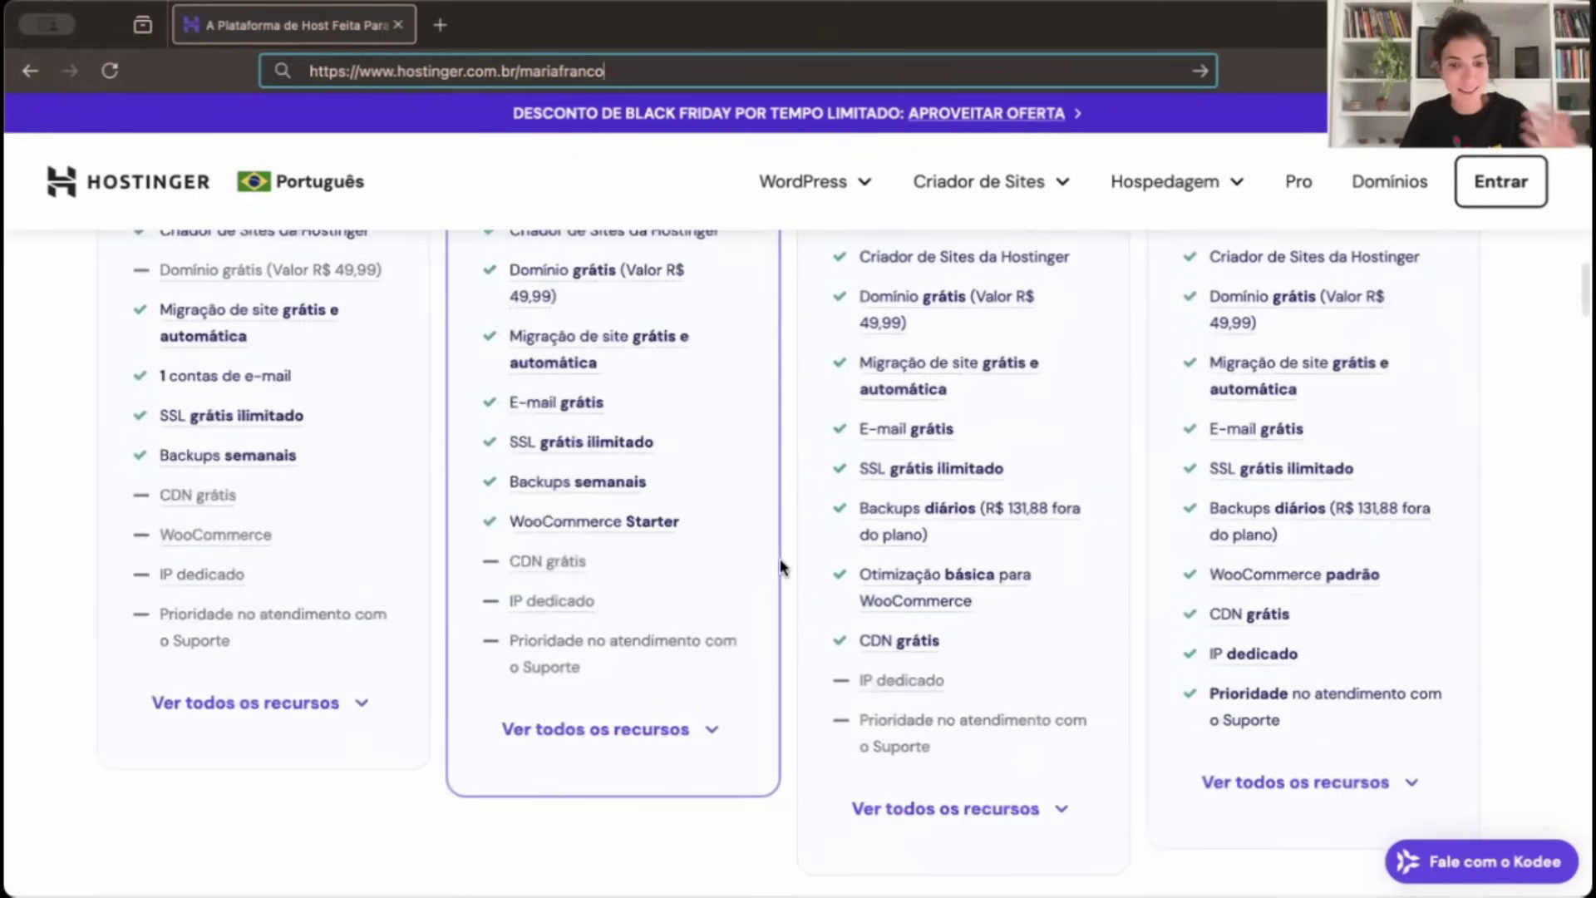
pyautogui.moveTo(1070, 577)
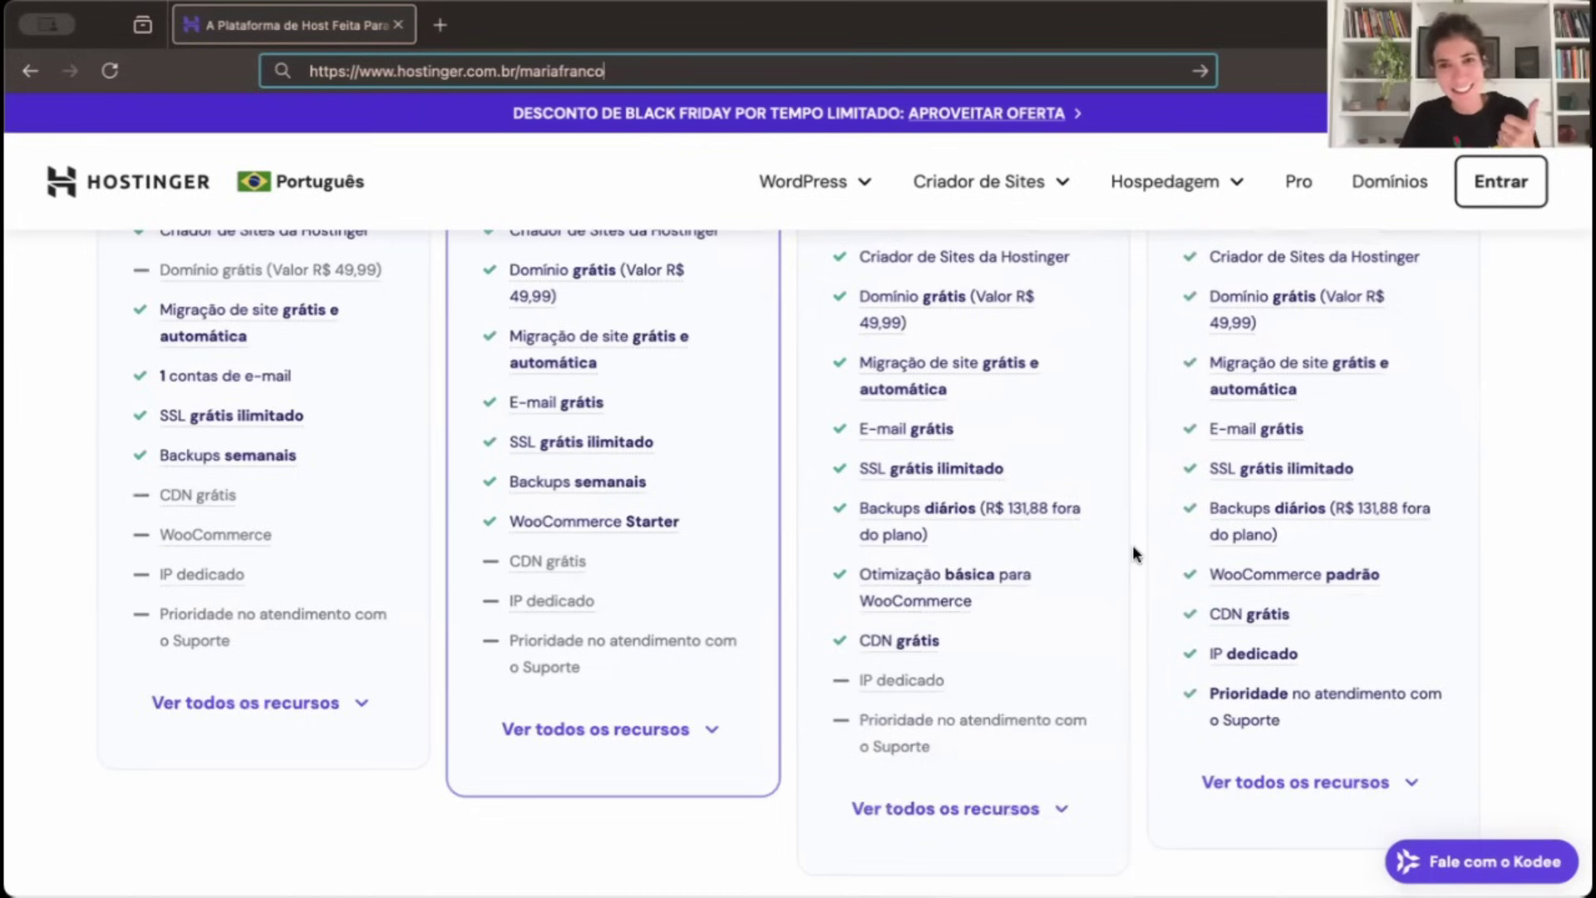
pyautogui.scroll(3, 1132, 545)
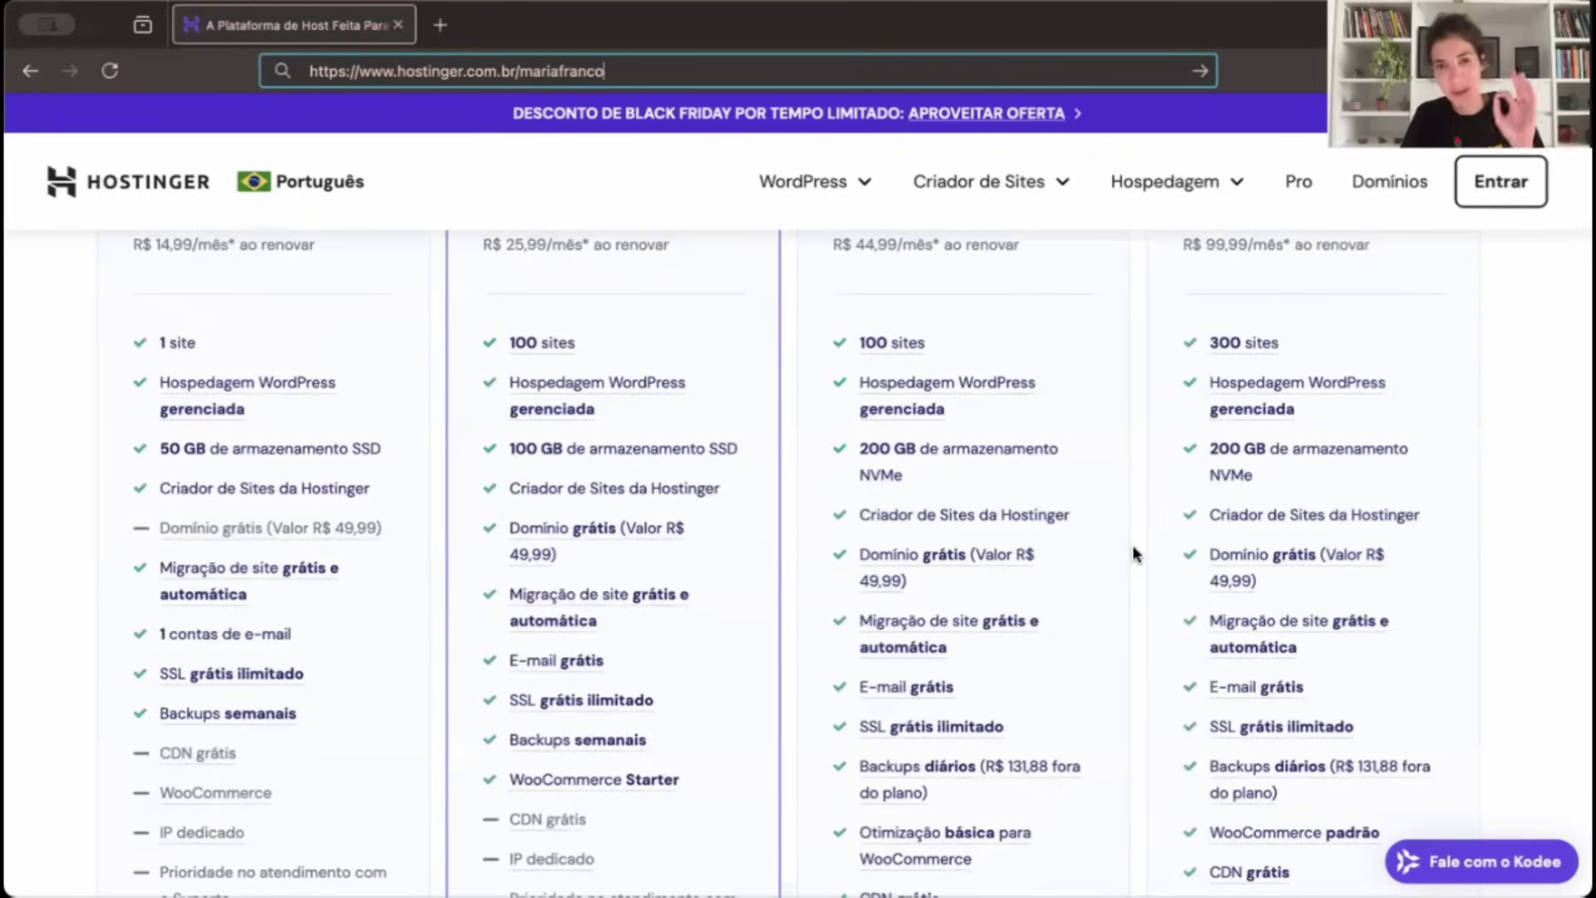
pyautogui.scroll(6, 1132, 545)
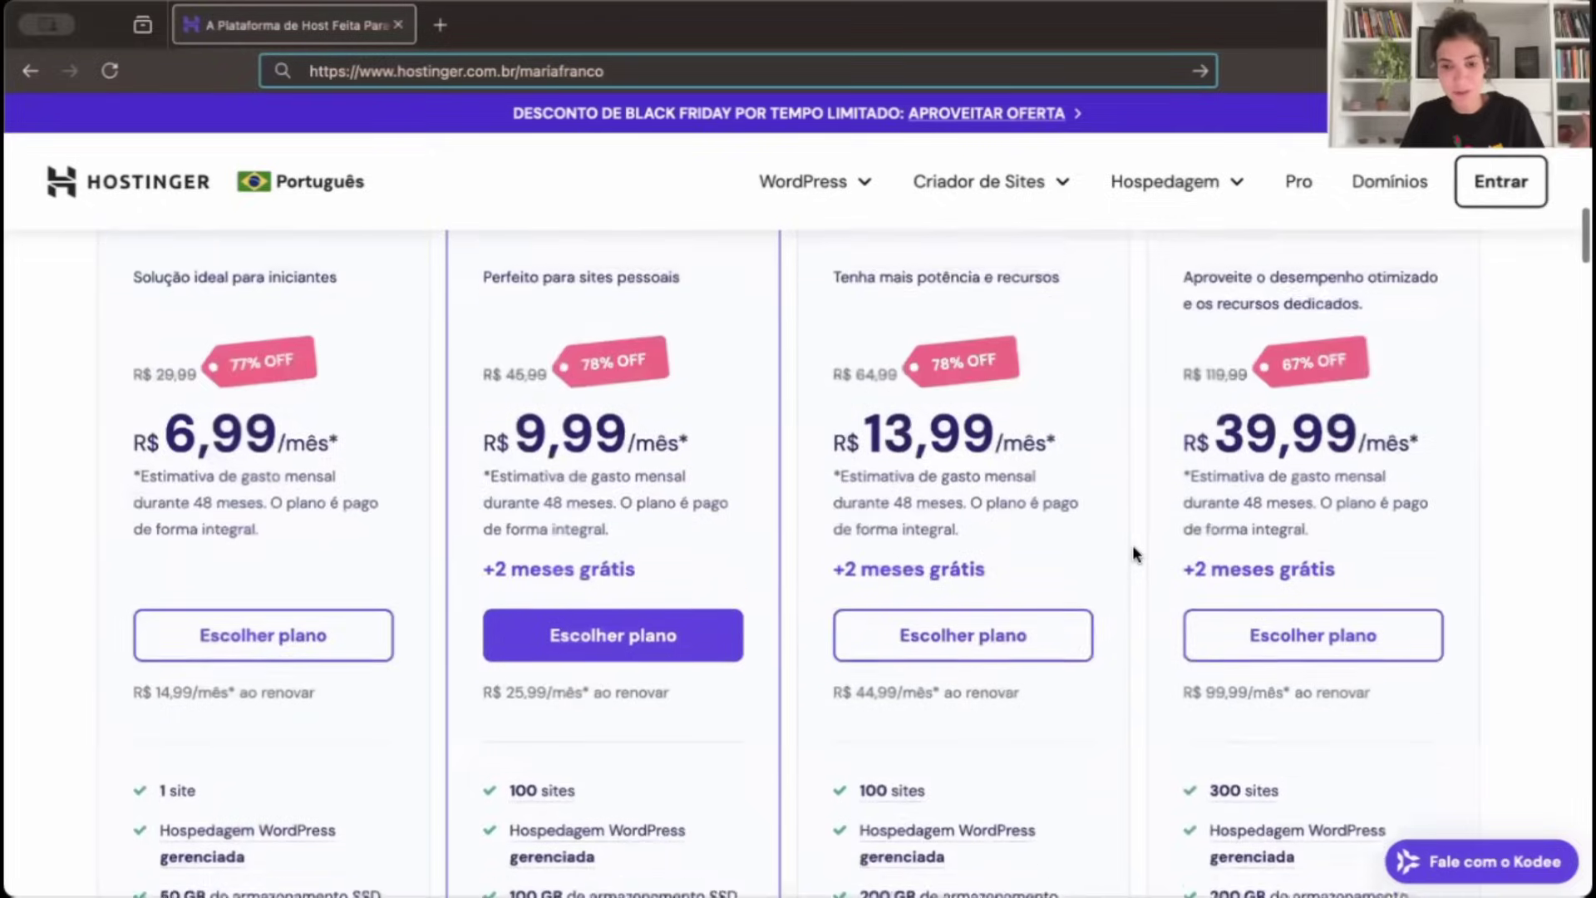
# Choose the Premium hosting plan and set its period in the cart to 12 months.
pyautogui.scroll(-2, 1133, 545)
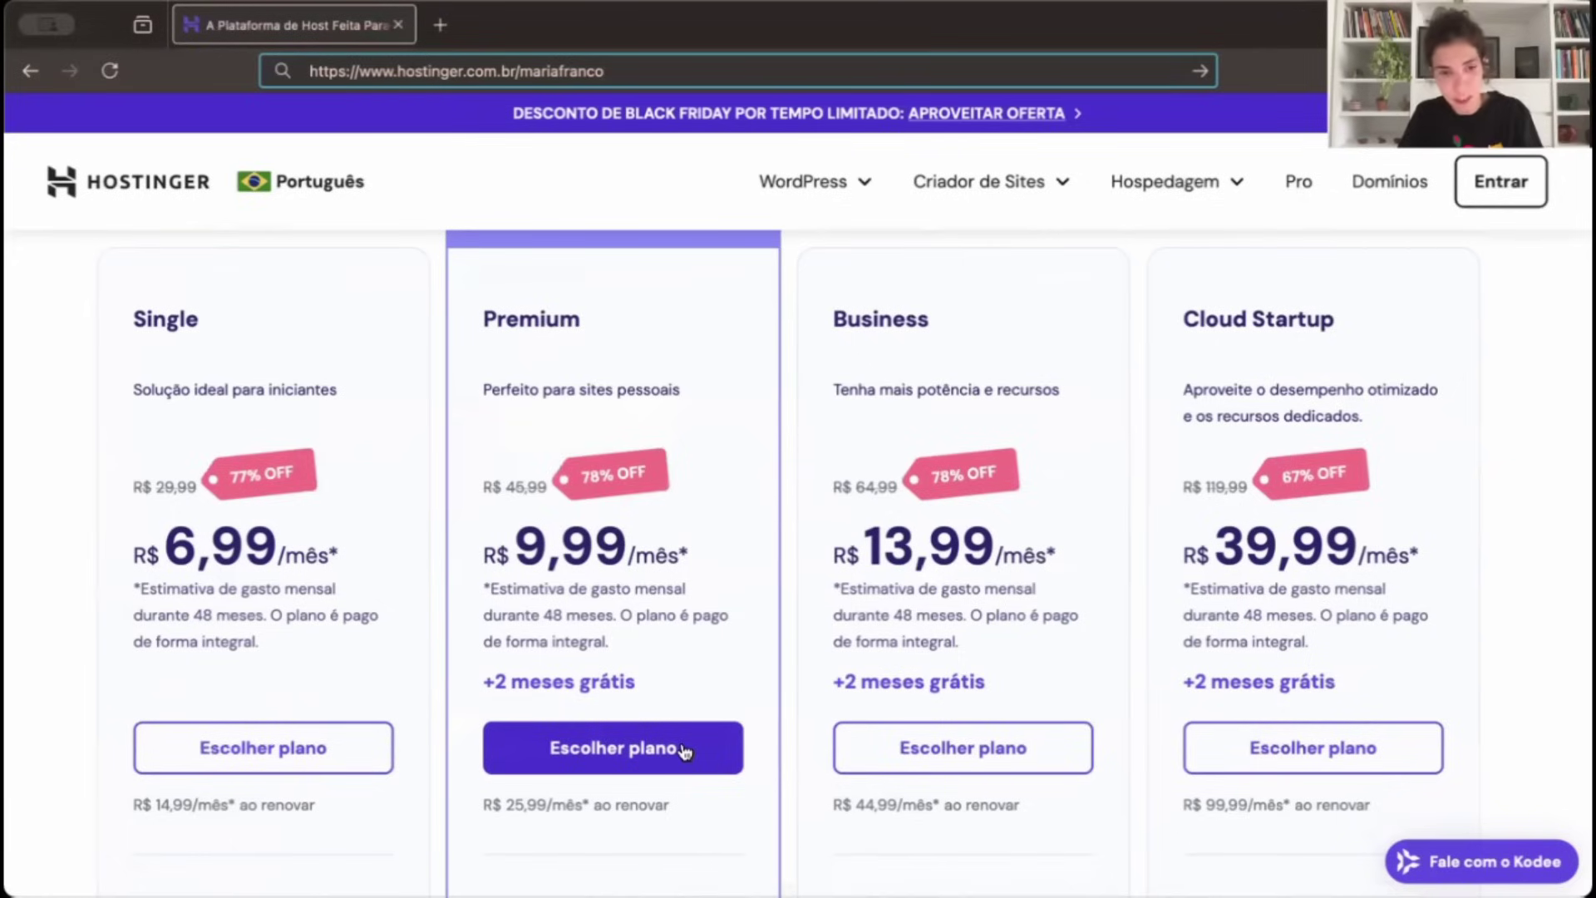
pyautogui.click(684, 751)
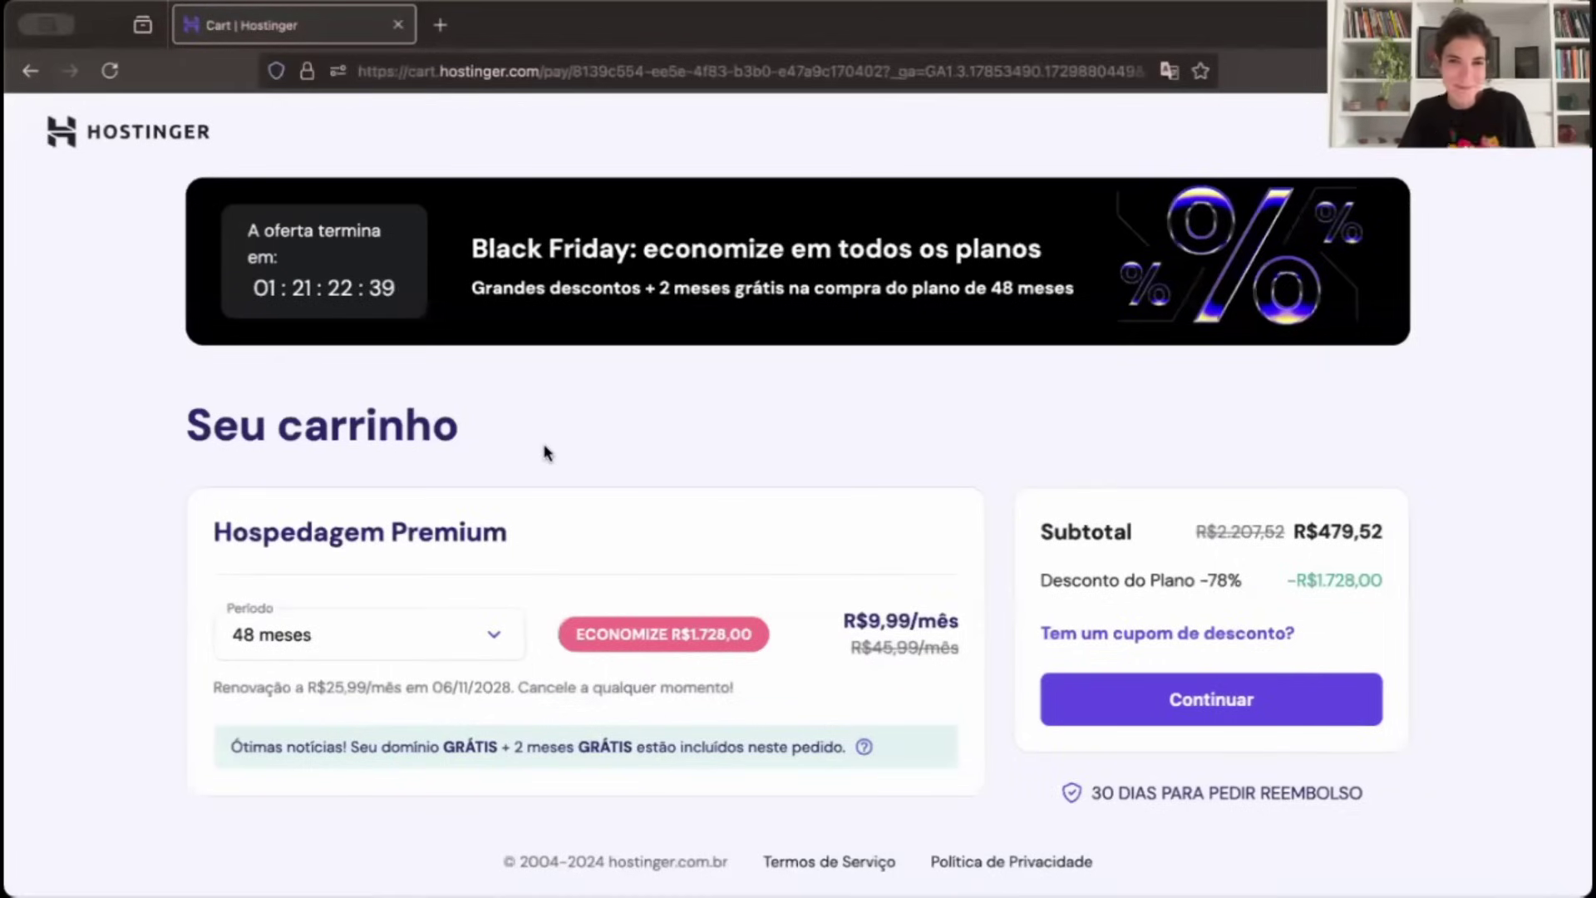
pyautogui.click(497, 633)
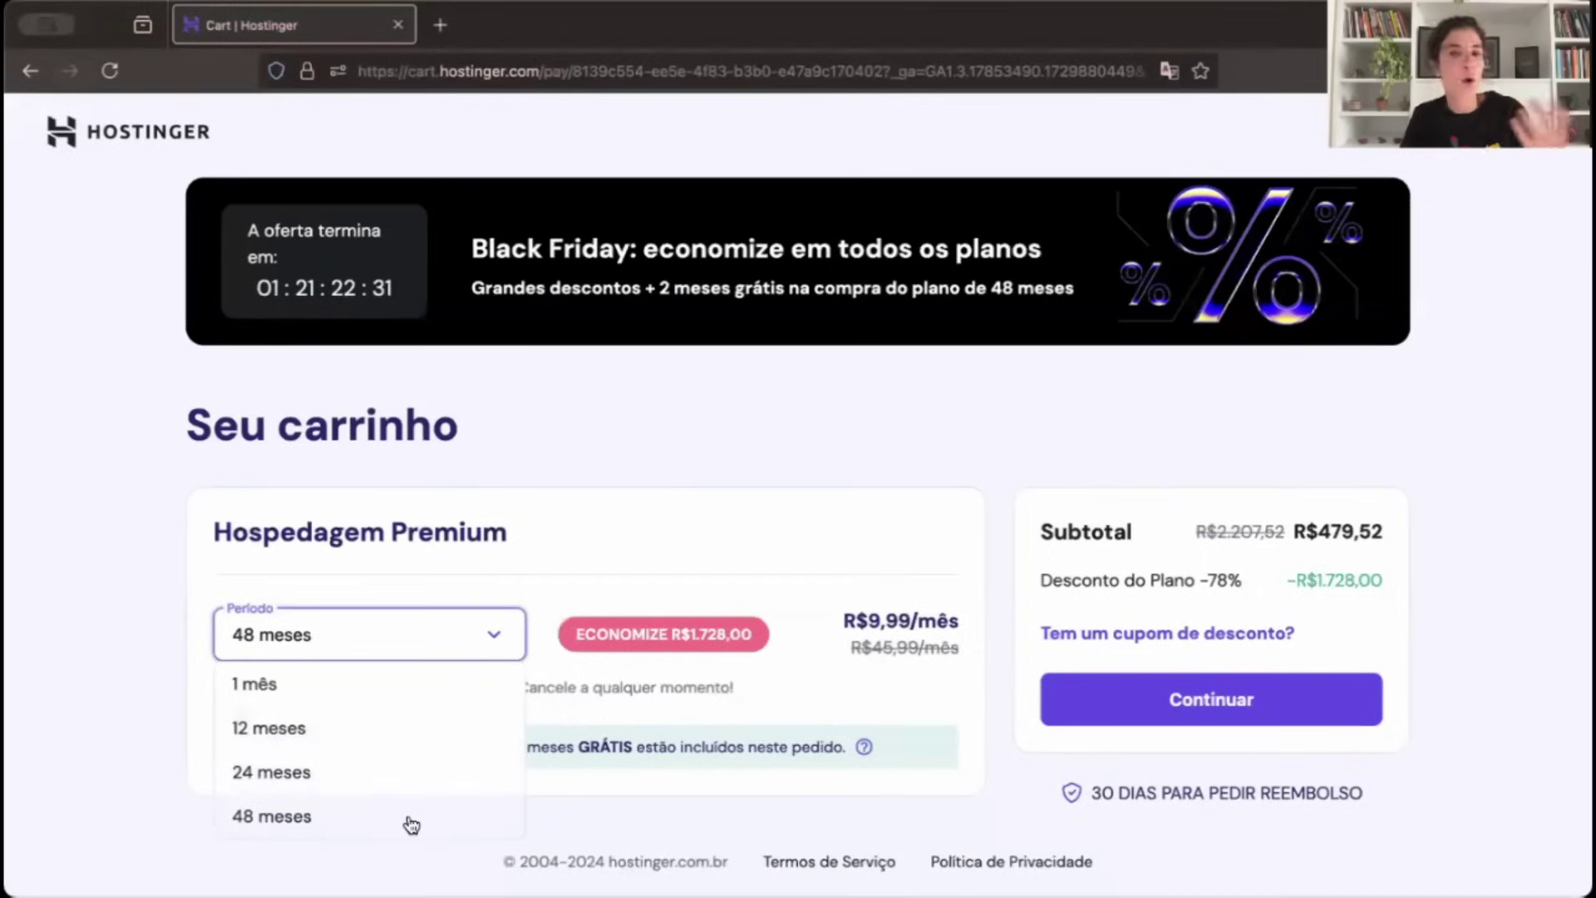
pyautogui.click(402, 729)
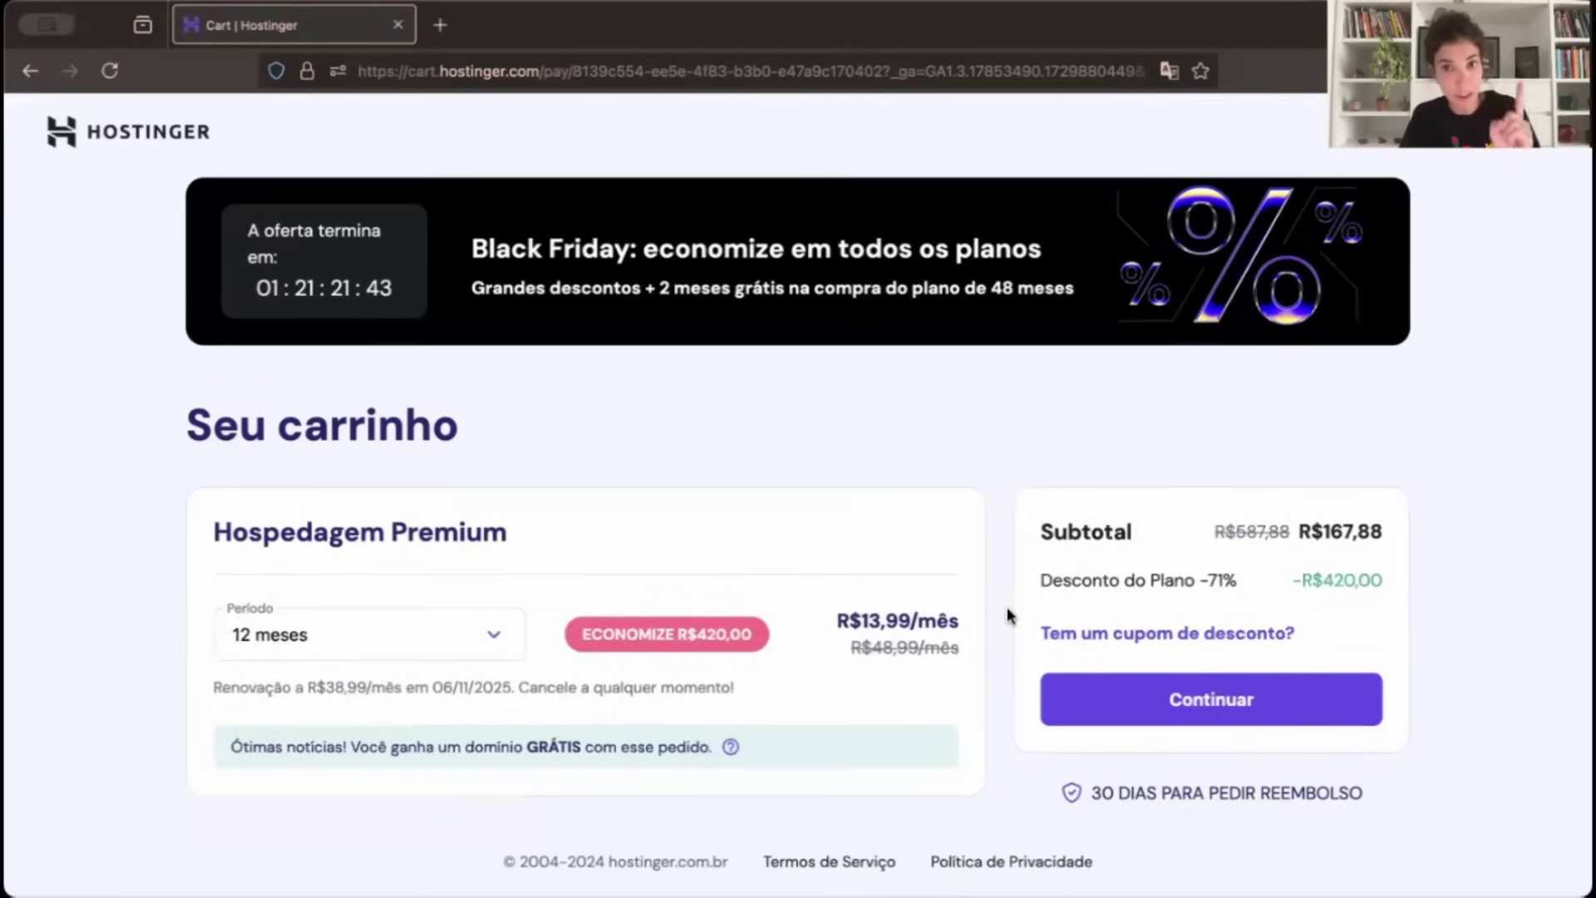
# Enter the creator's discount coupon in the cart and apply it to the order.
pyautogui.click(1102, 634)
pyautogui.click(1110, 713)
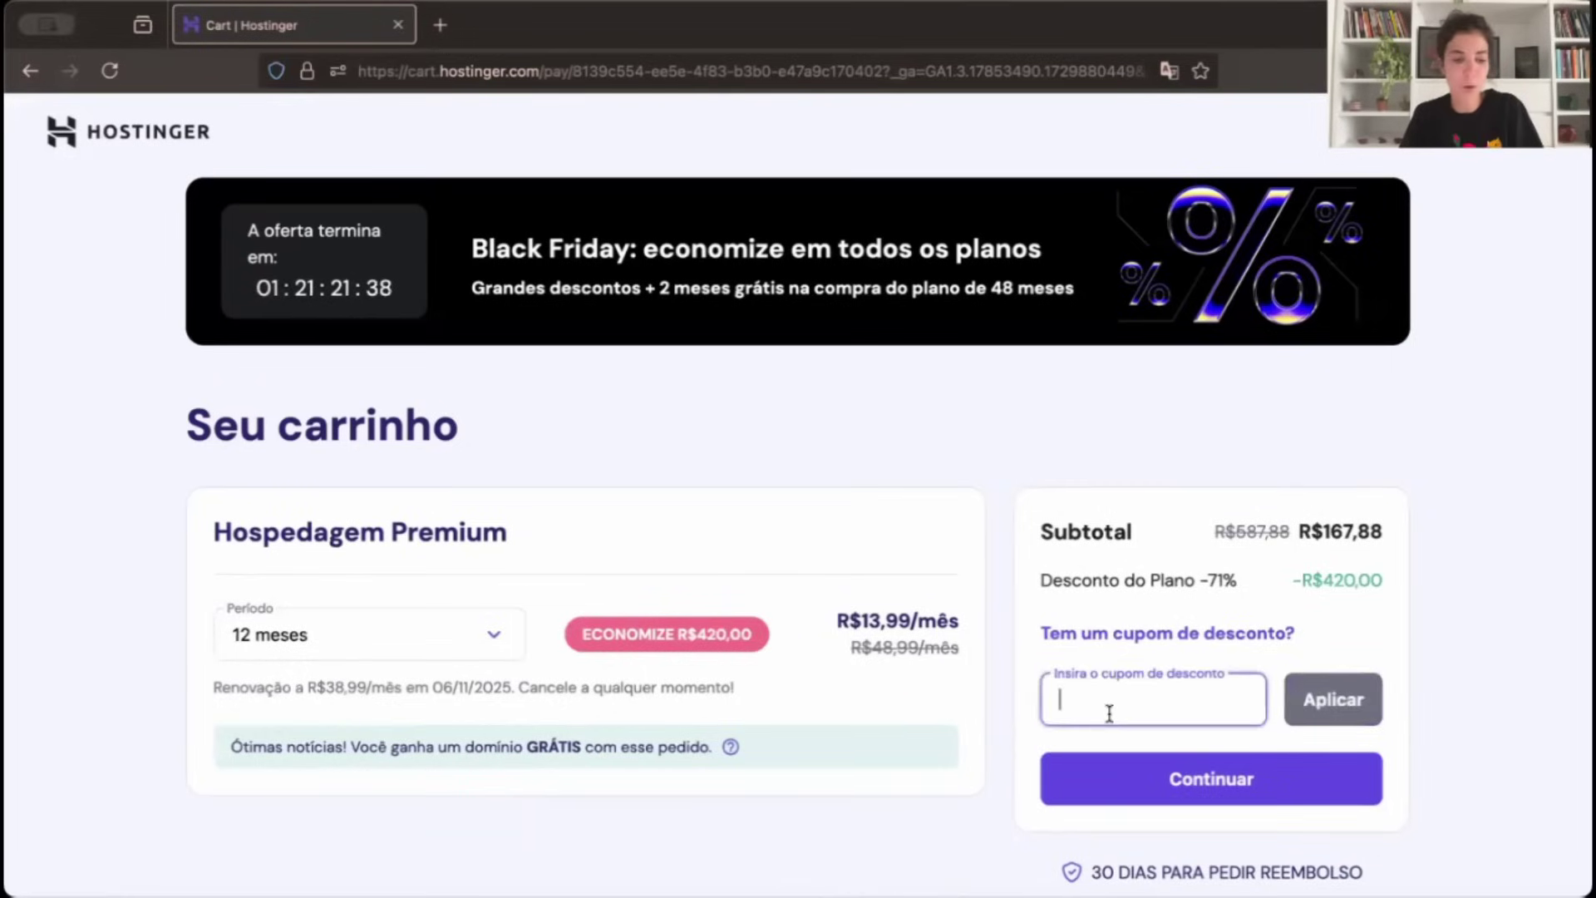
pyautogui.write('MARIAFRANCO')
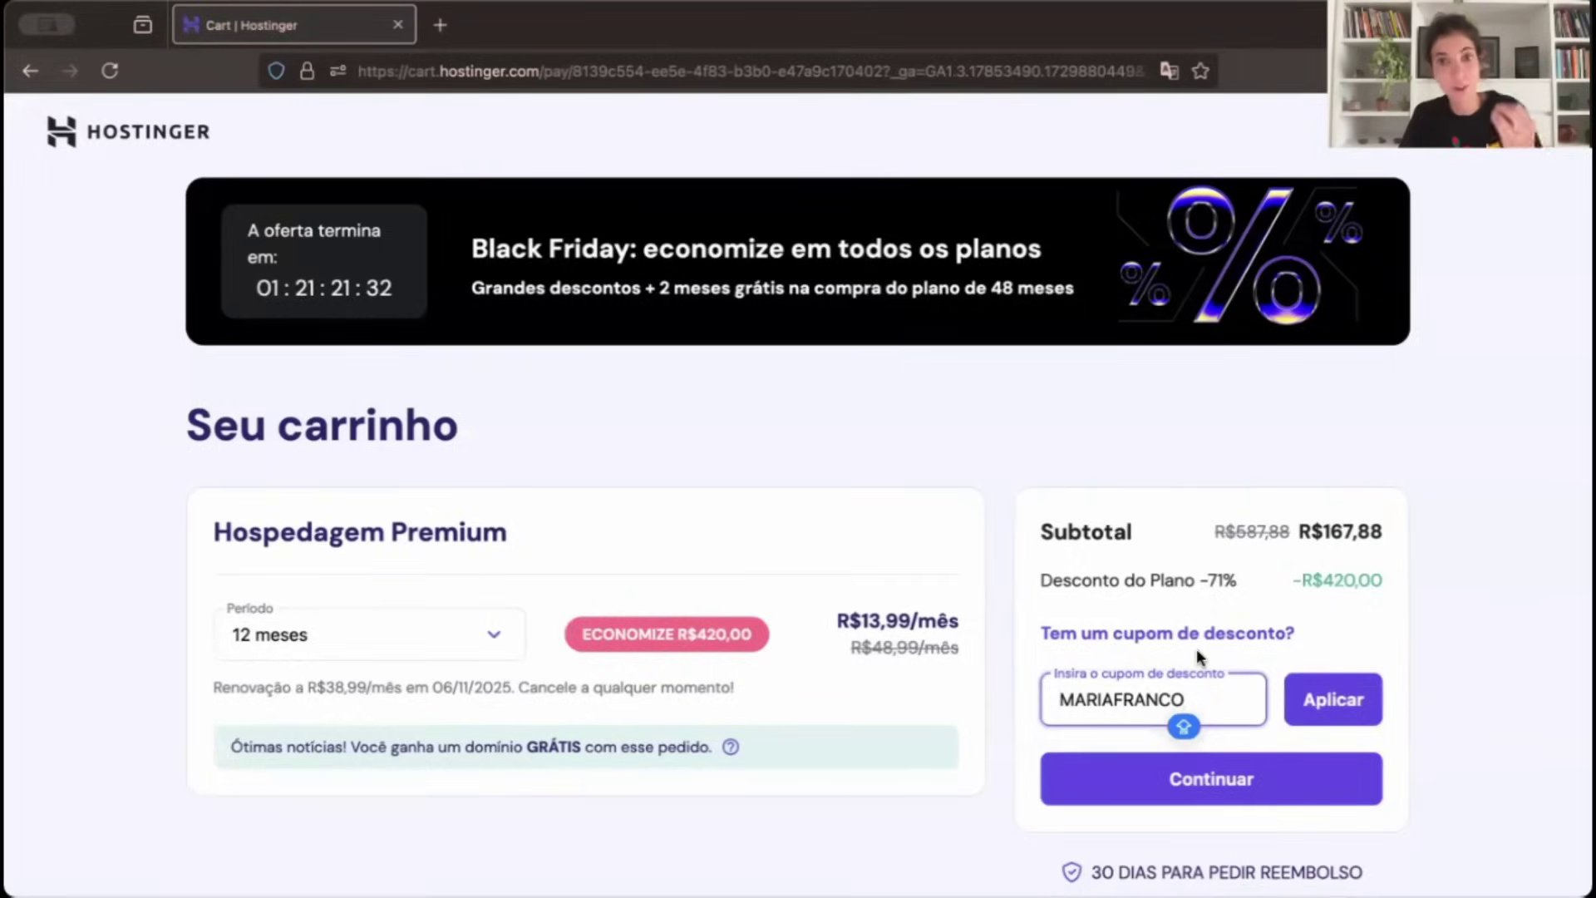
pyautogui.click(1330, 702)
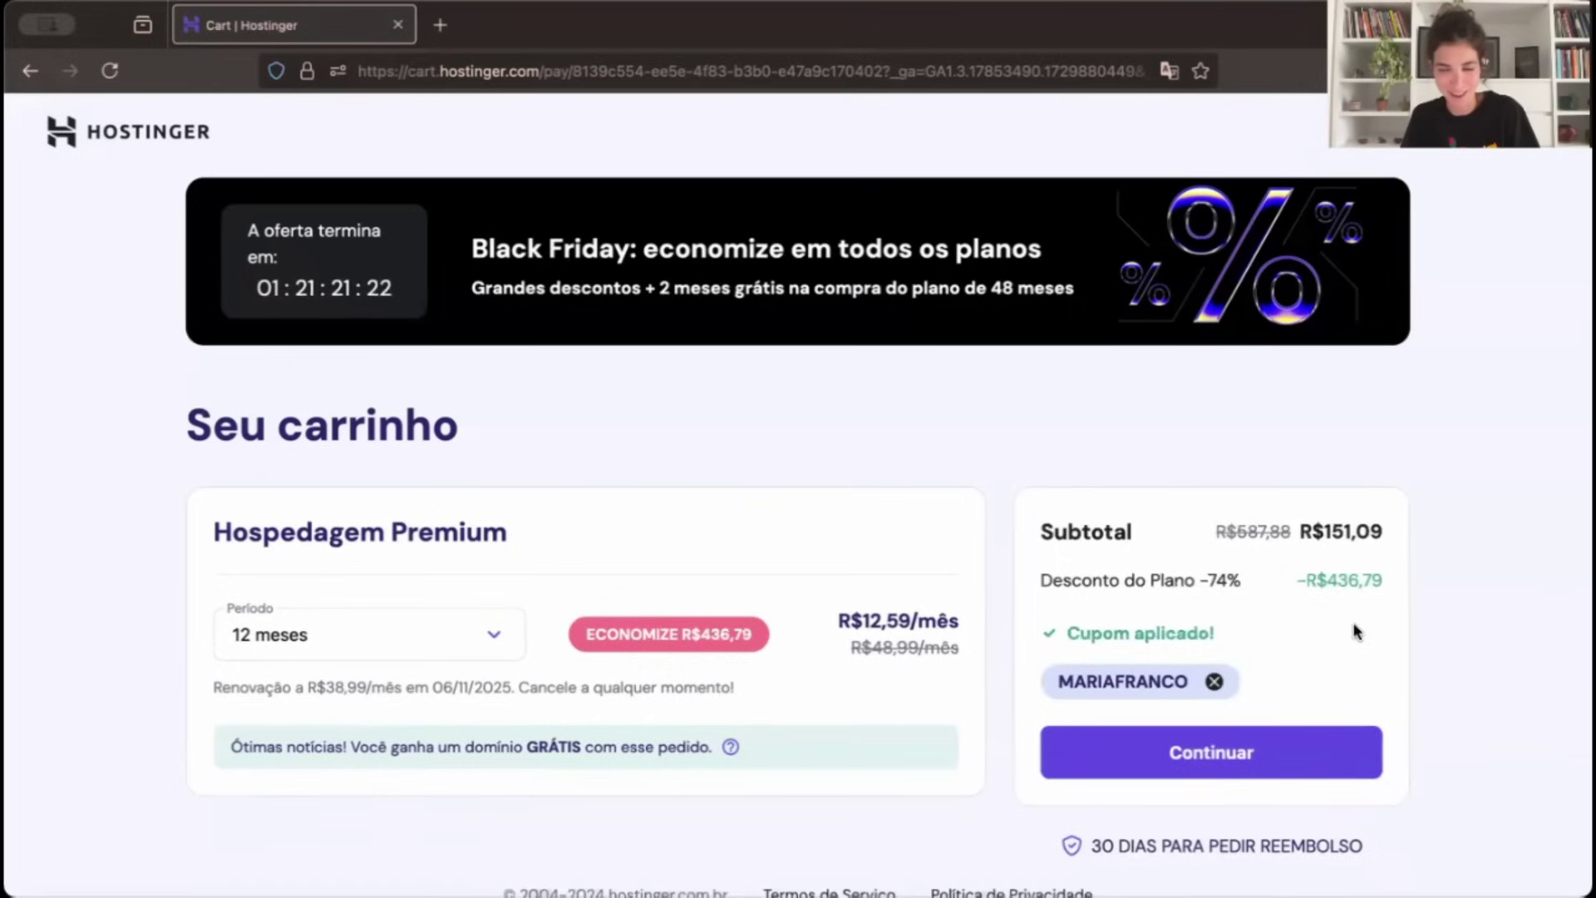
# Continue from the cart to account creation and clear the prefilled e-mail address.
pyautogui.click(1236, 766)
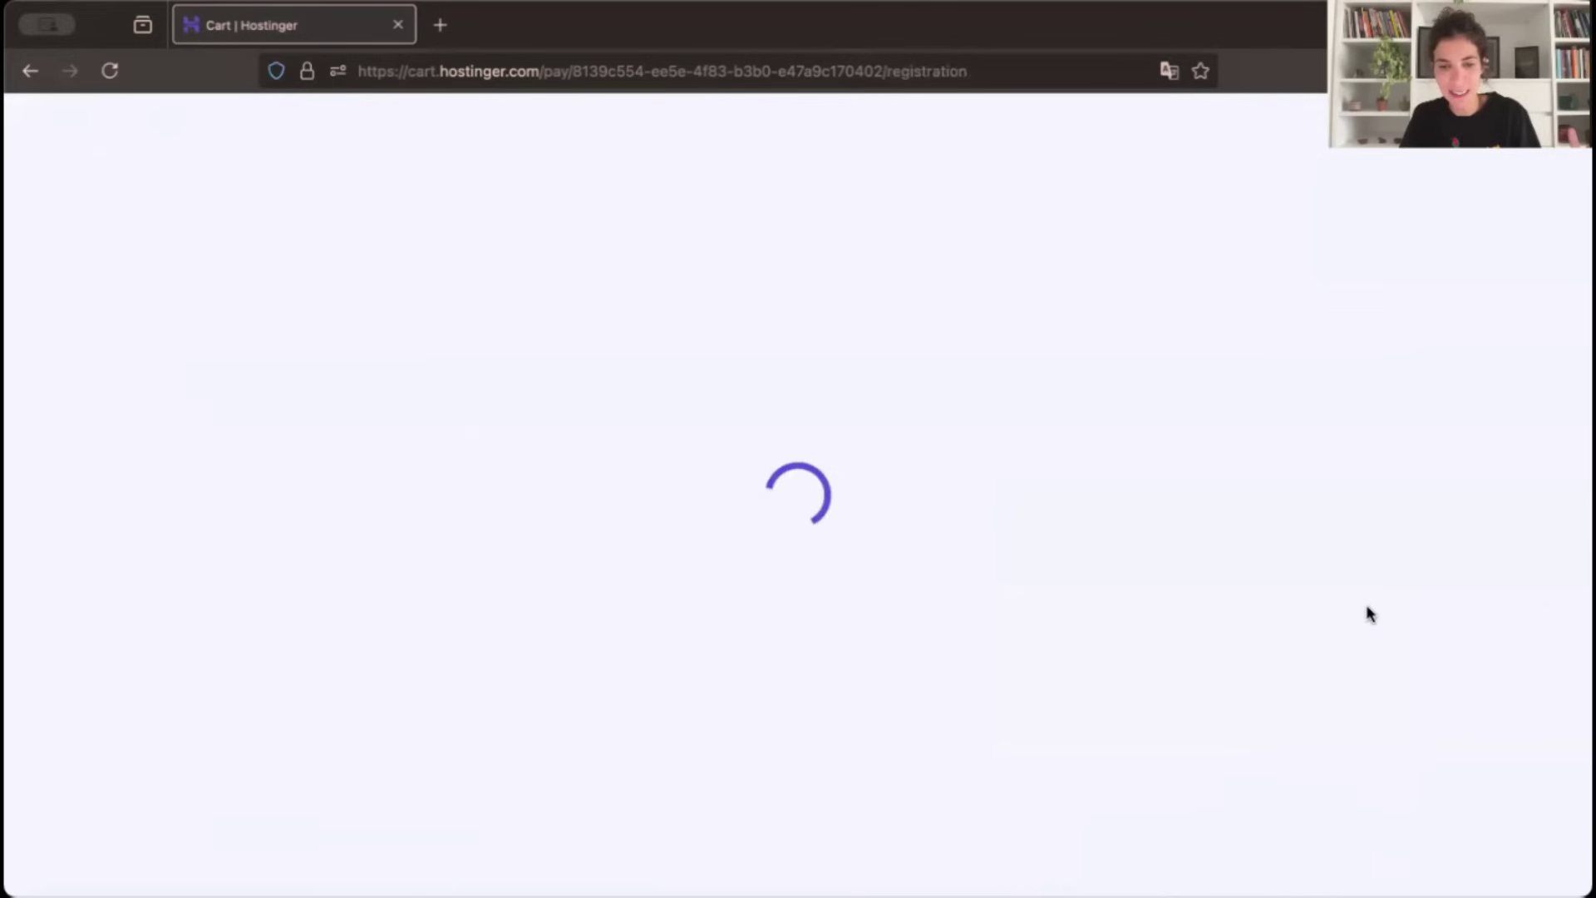
pyautogui.click(909, 525)
pyautogui.hotkey('ctrl', 'a')
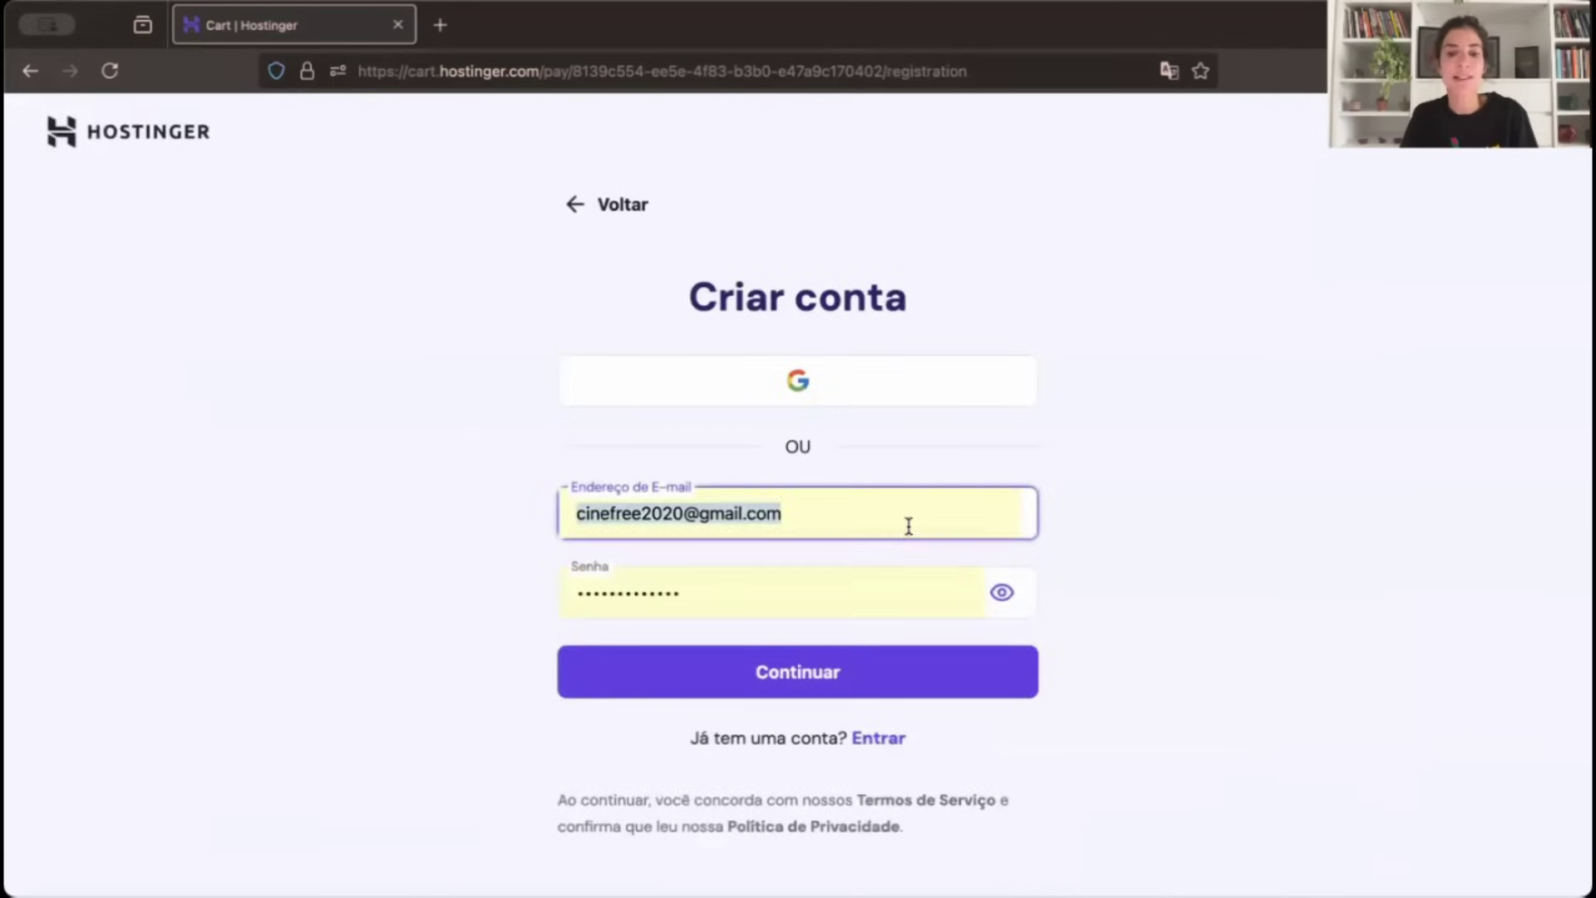
pyautogui.press('BackSpace')
pyautogui.click(1205, 507)
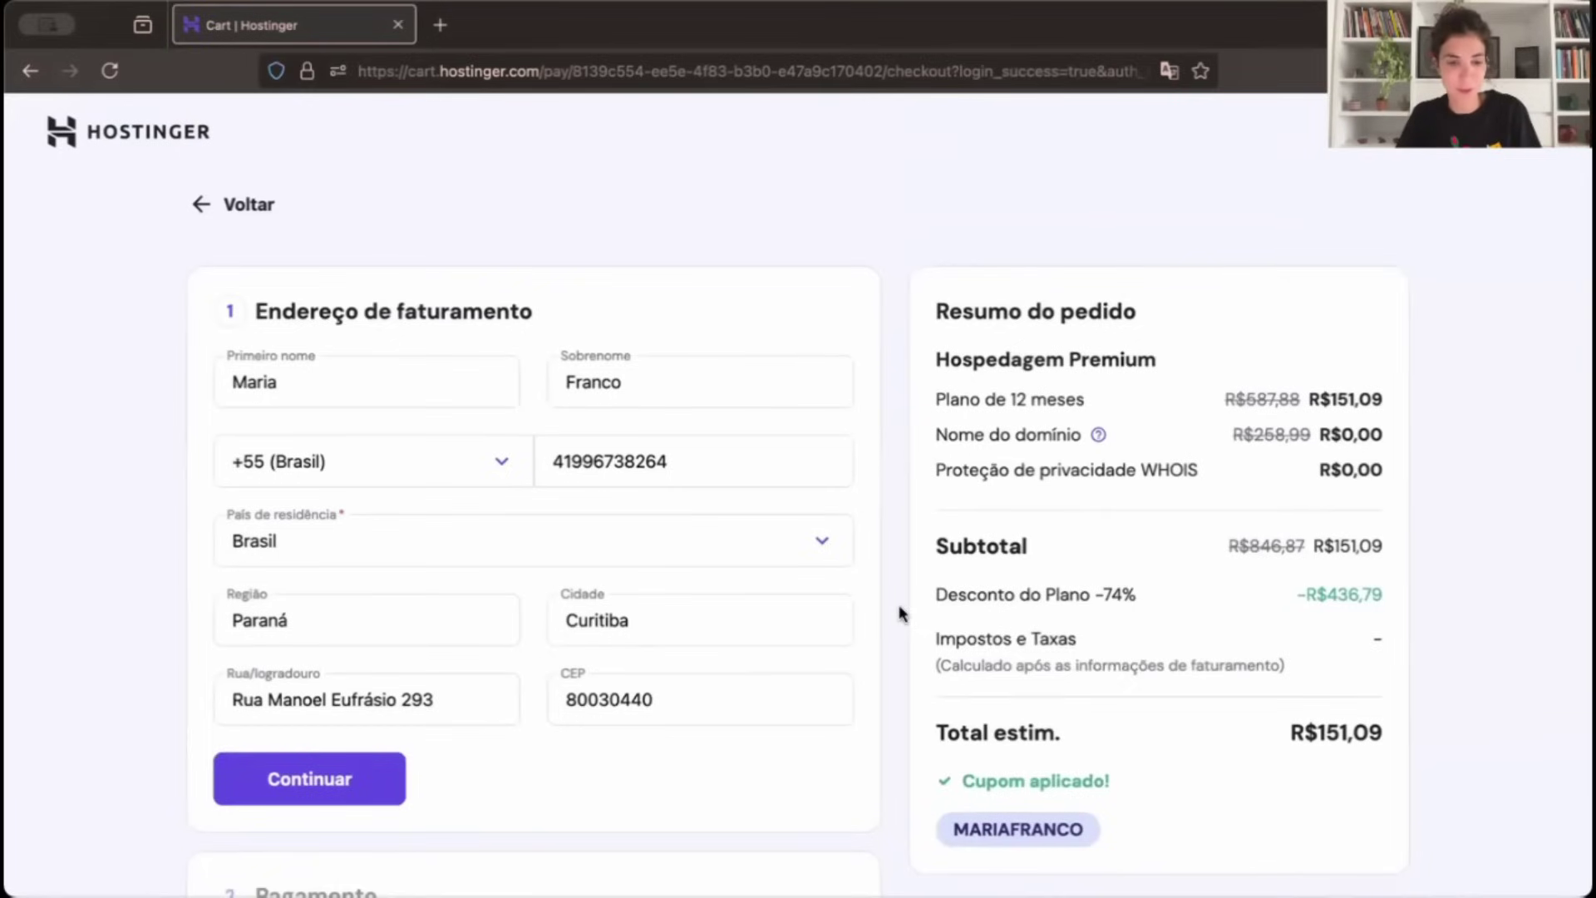
# Submit the filled-in billing address to continue to the payment section.
pyautogui.scroll(-3, 899, 614)
pyautogui.click(371, 647)
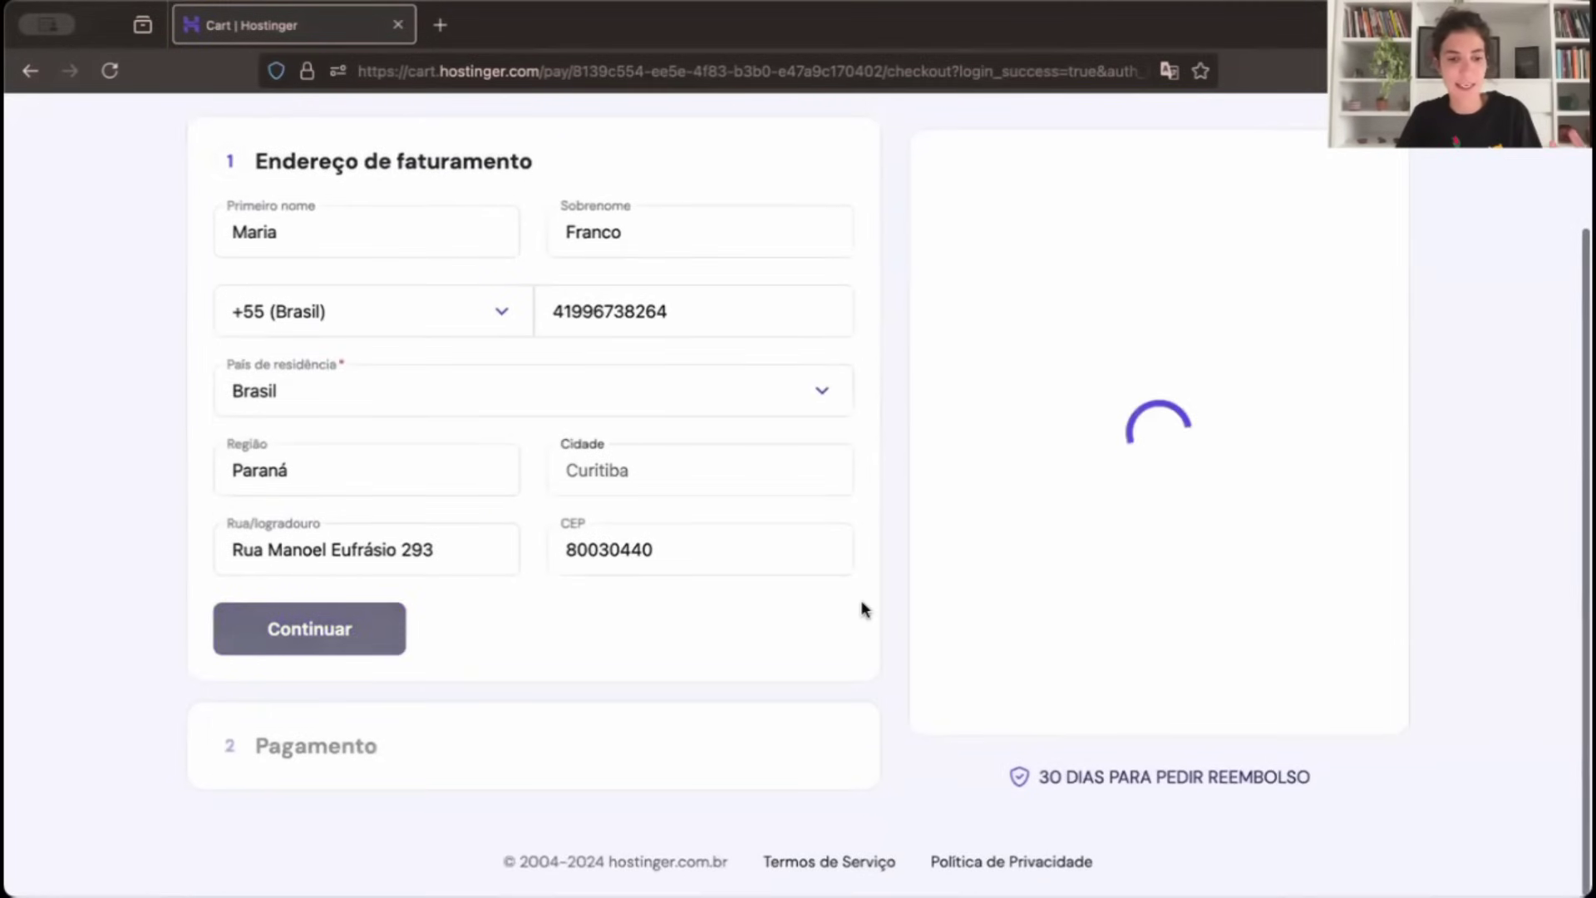
pyautogui.scroll(-3, 861, 600)
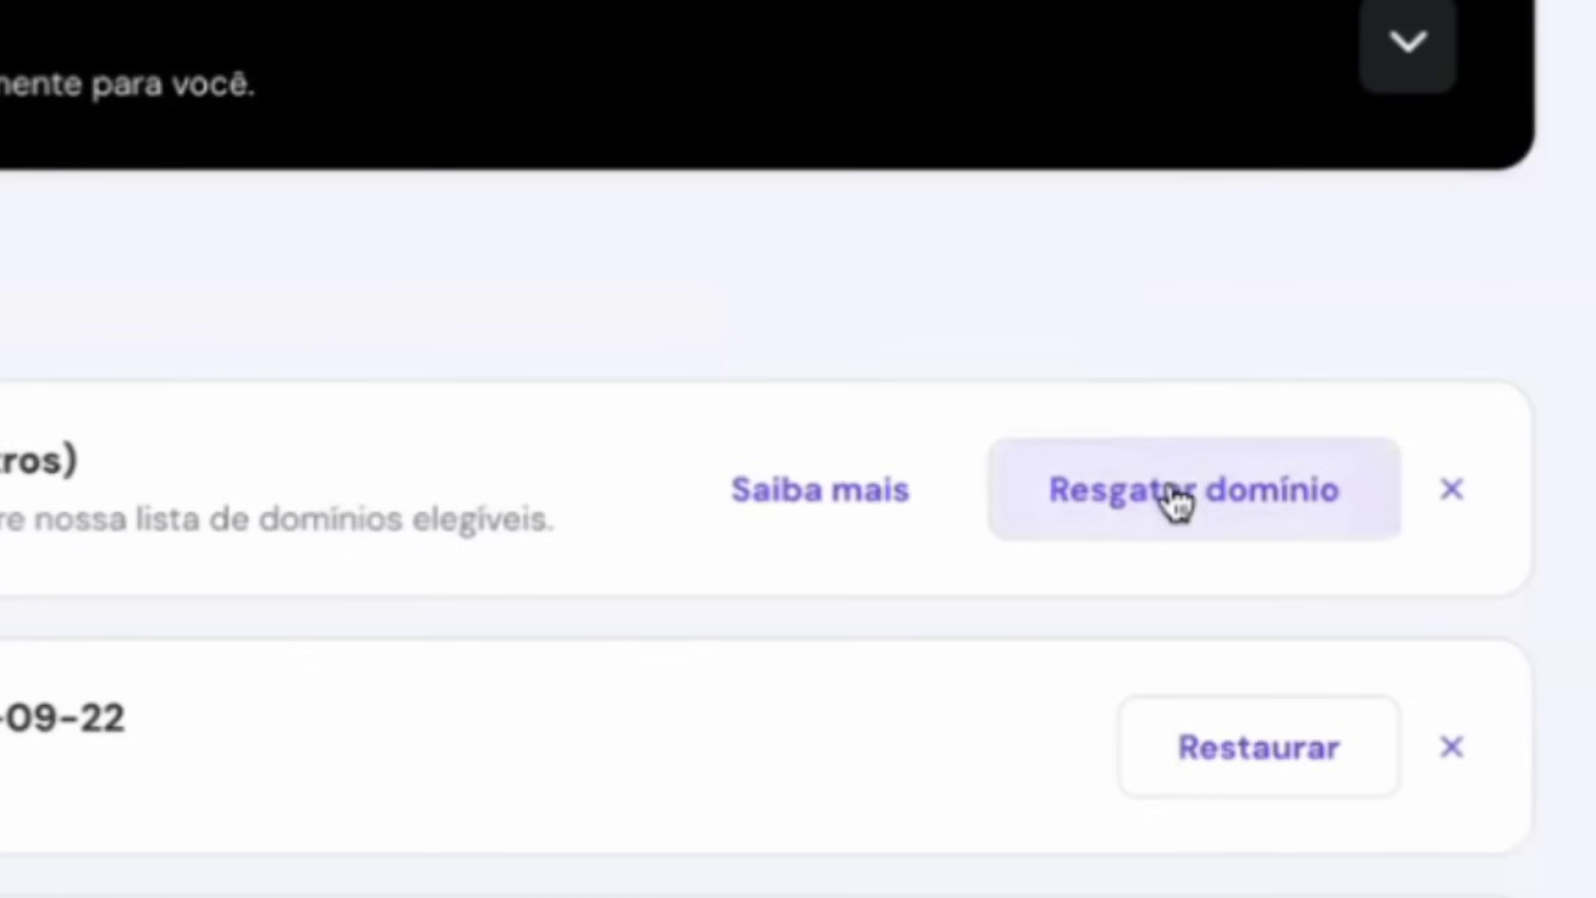
# Start claiming the free domain and check availability of a .me name made of "dominio" plus the owner's name.
pyautogui.click(1390, 542)
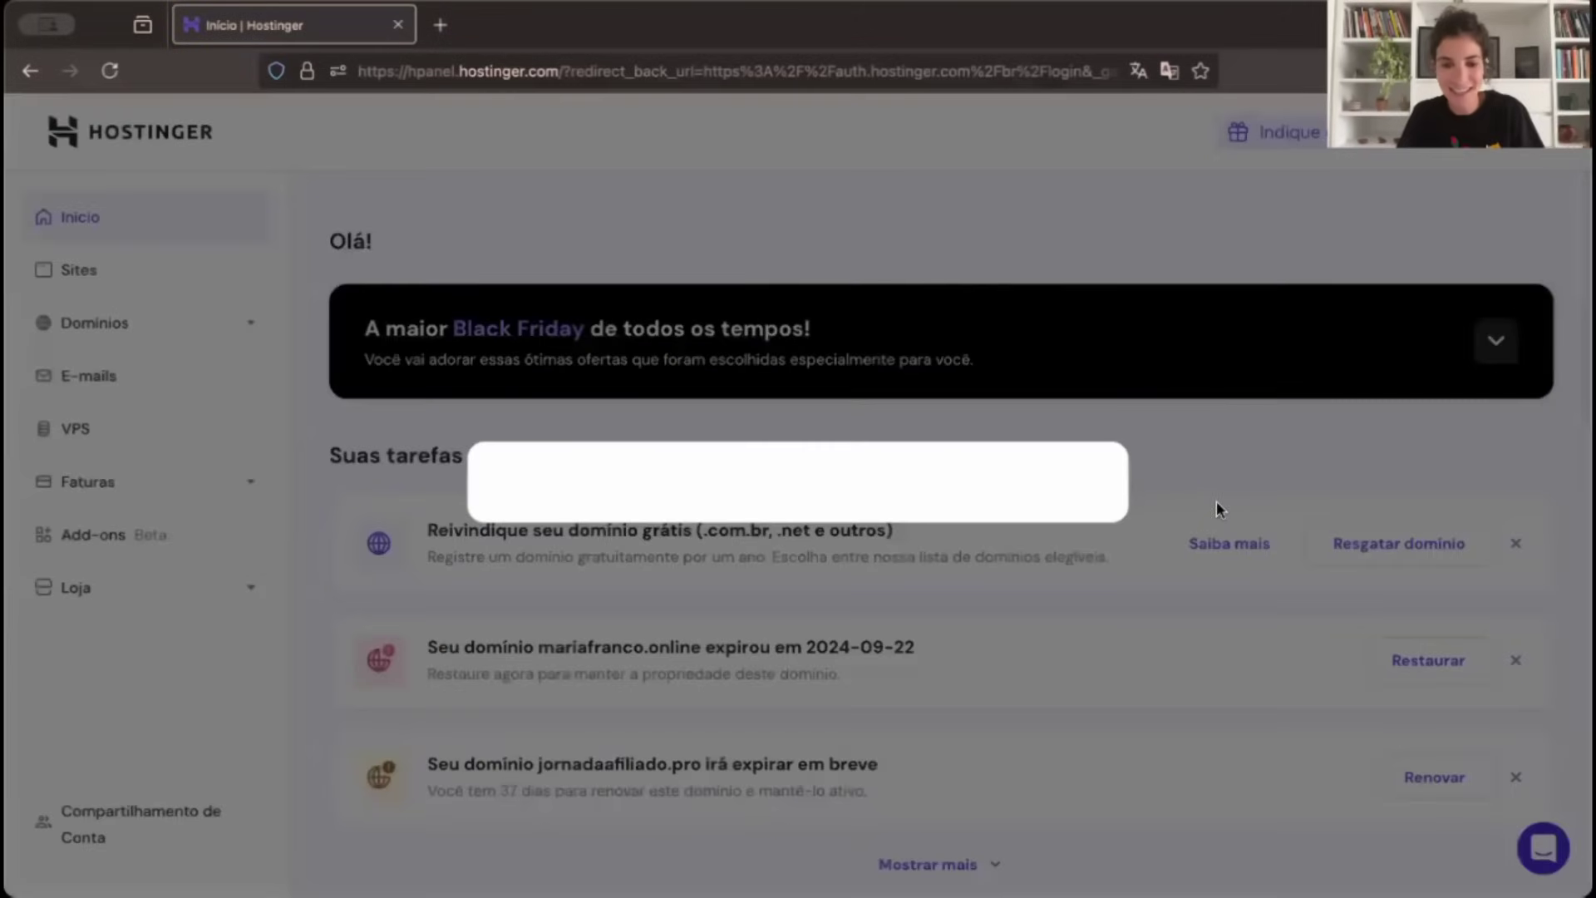
pyautogui.click(747, 505)
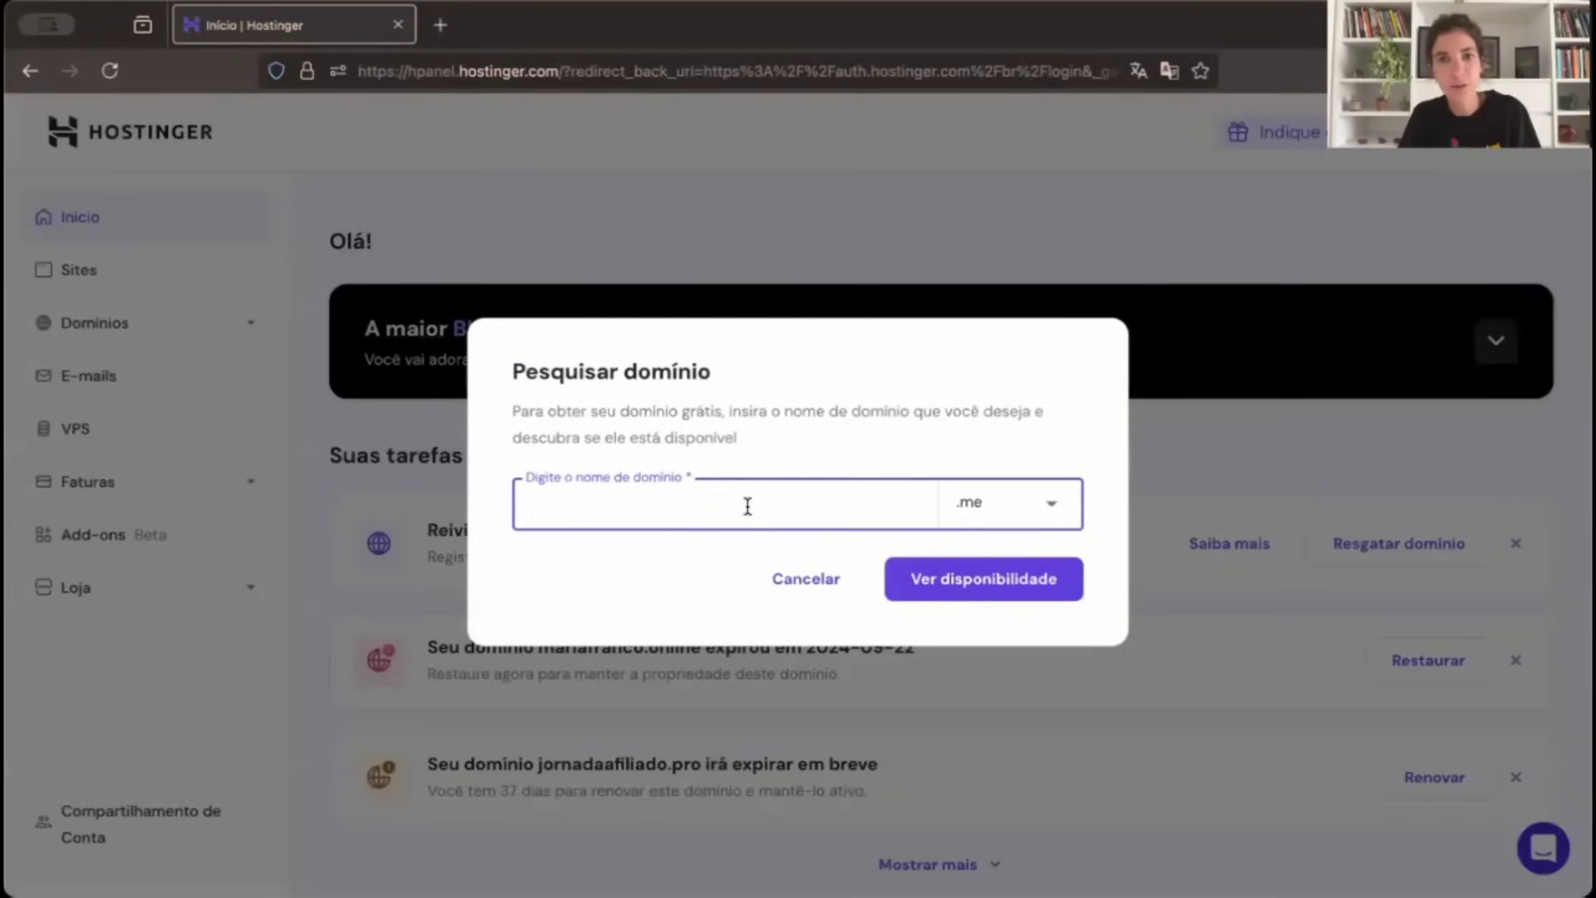
pyautogui.write('do')
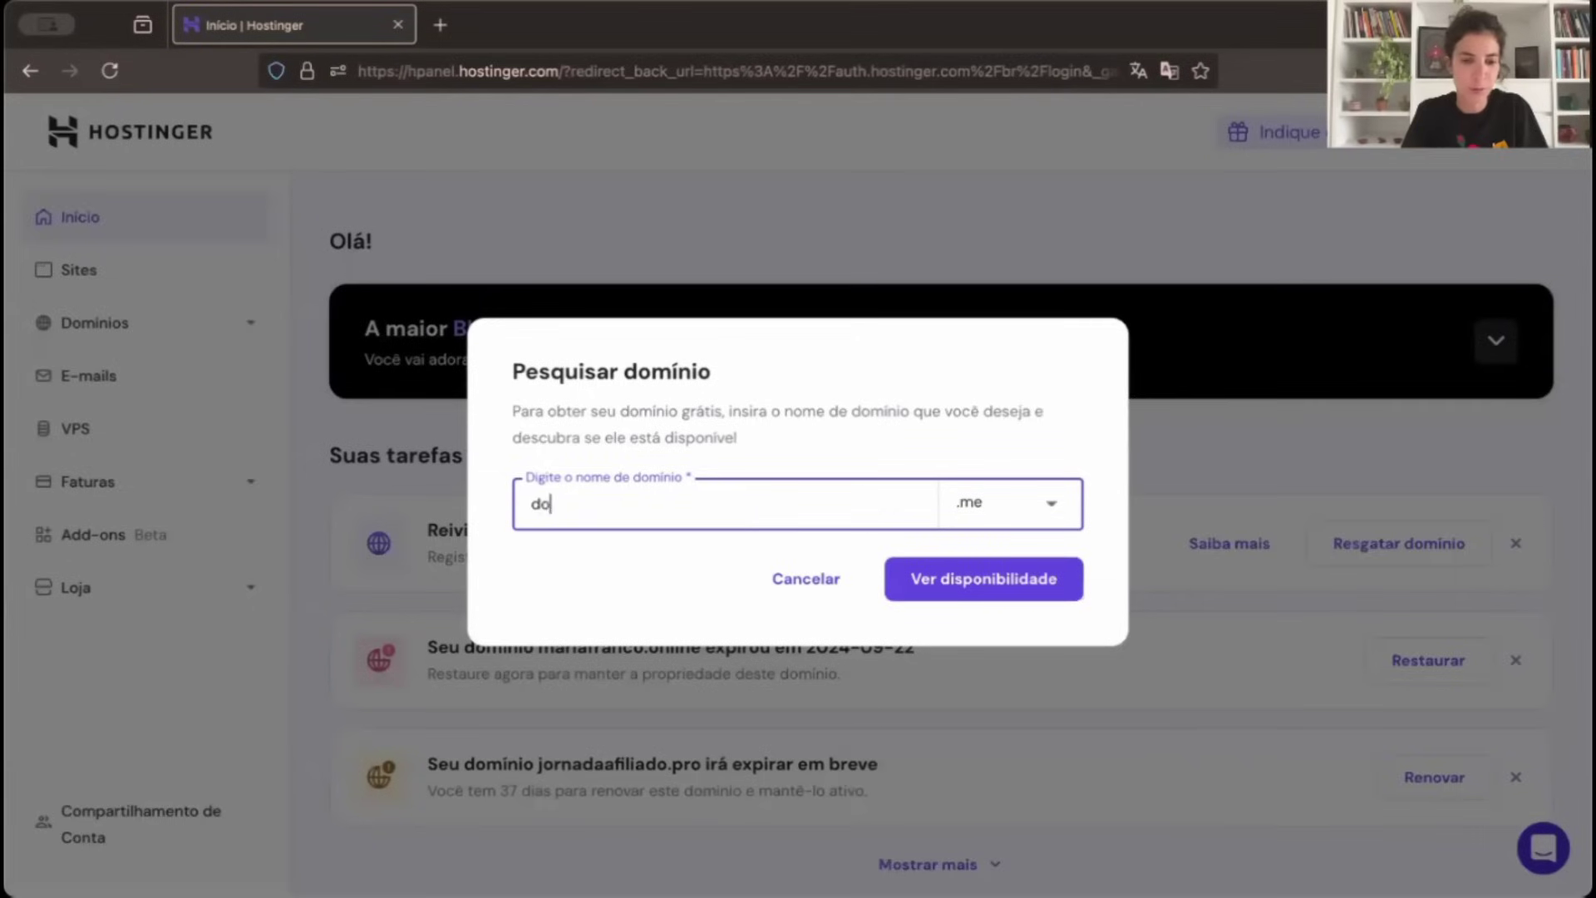
pyautogui.write('miniomariafranco')
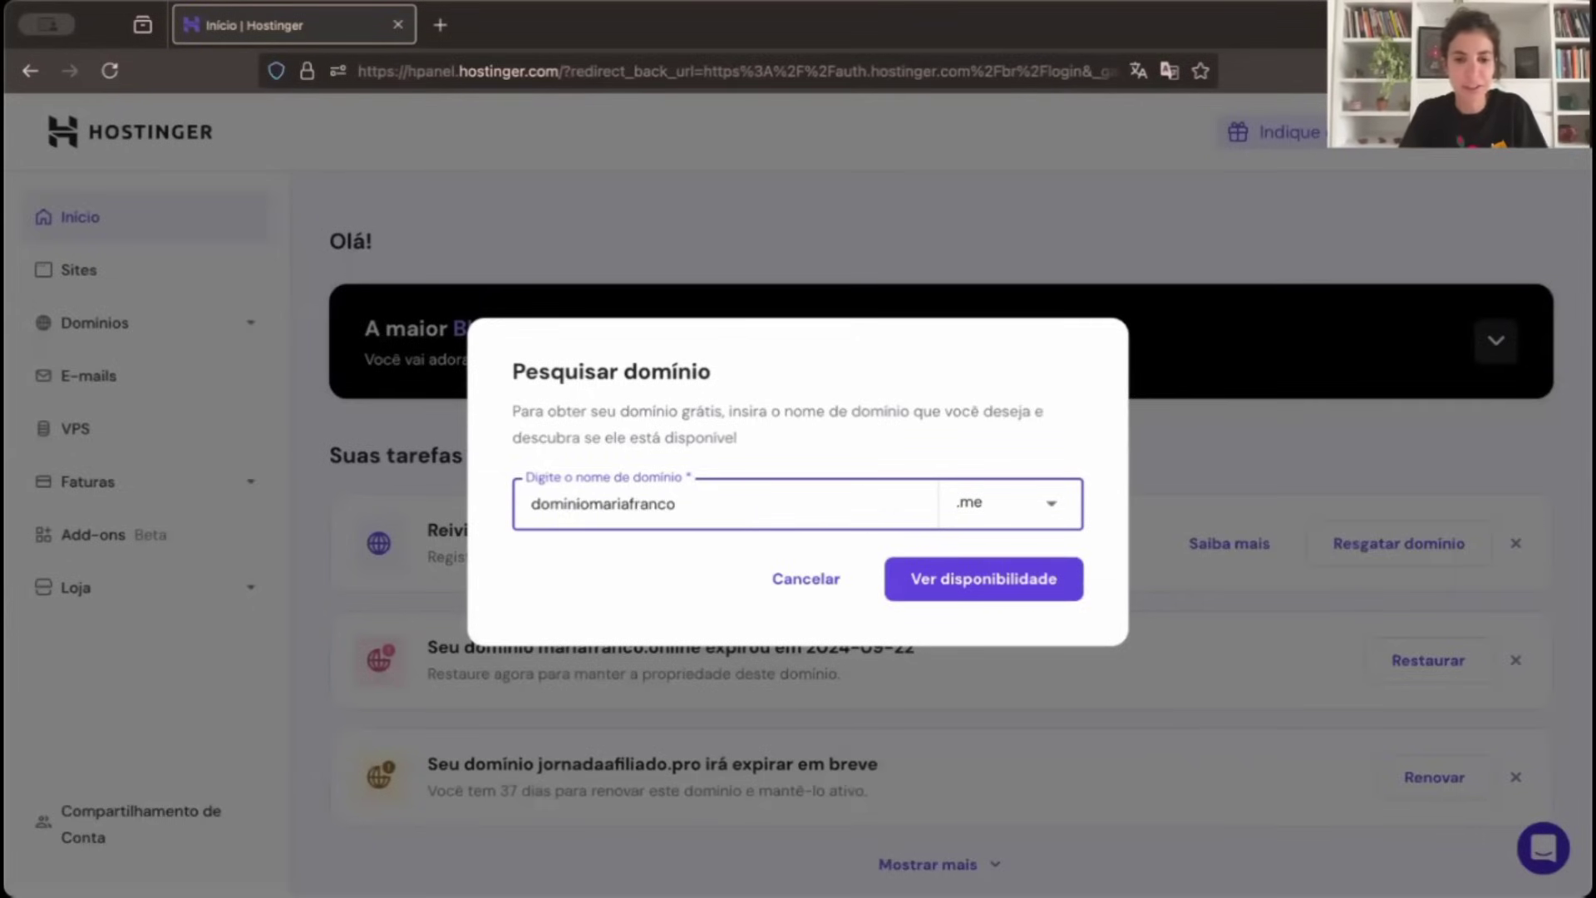
pyautogui.click(986, 589)
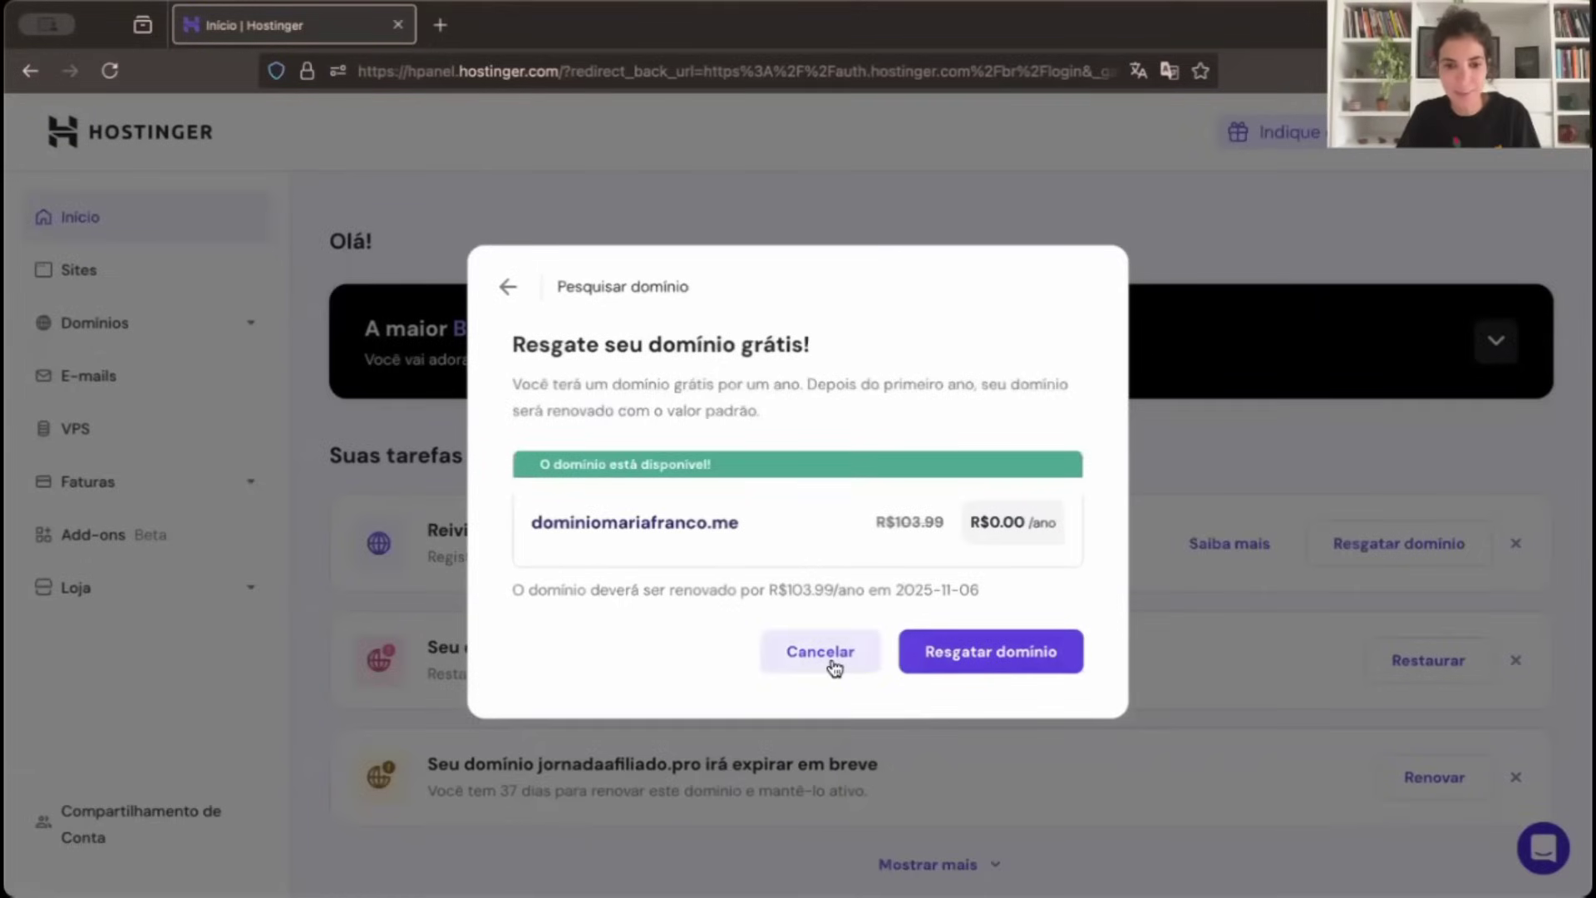
# Return to the free domain search, review the offered extensions, pick .com and cancel the search.
pyautogui.click(509, 286)
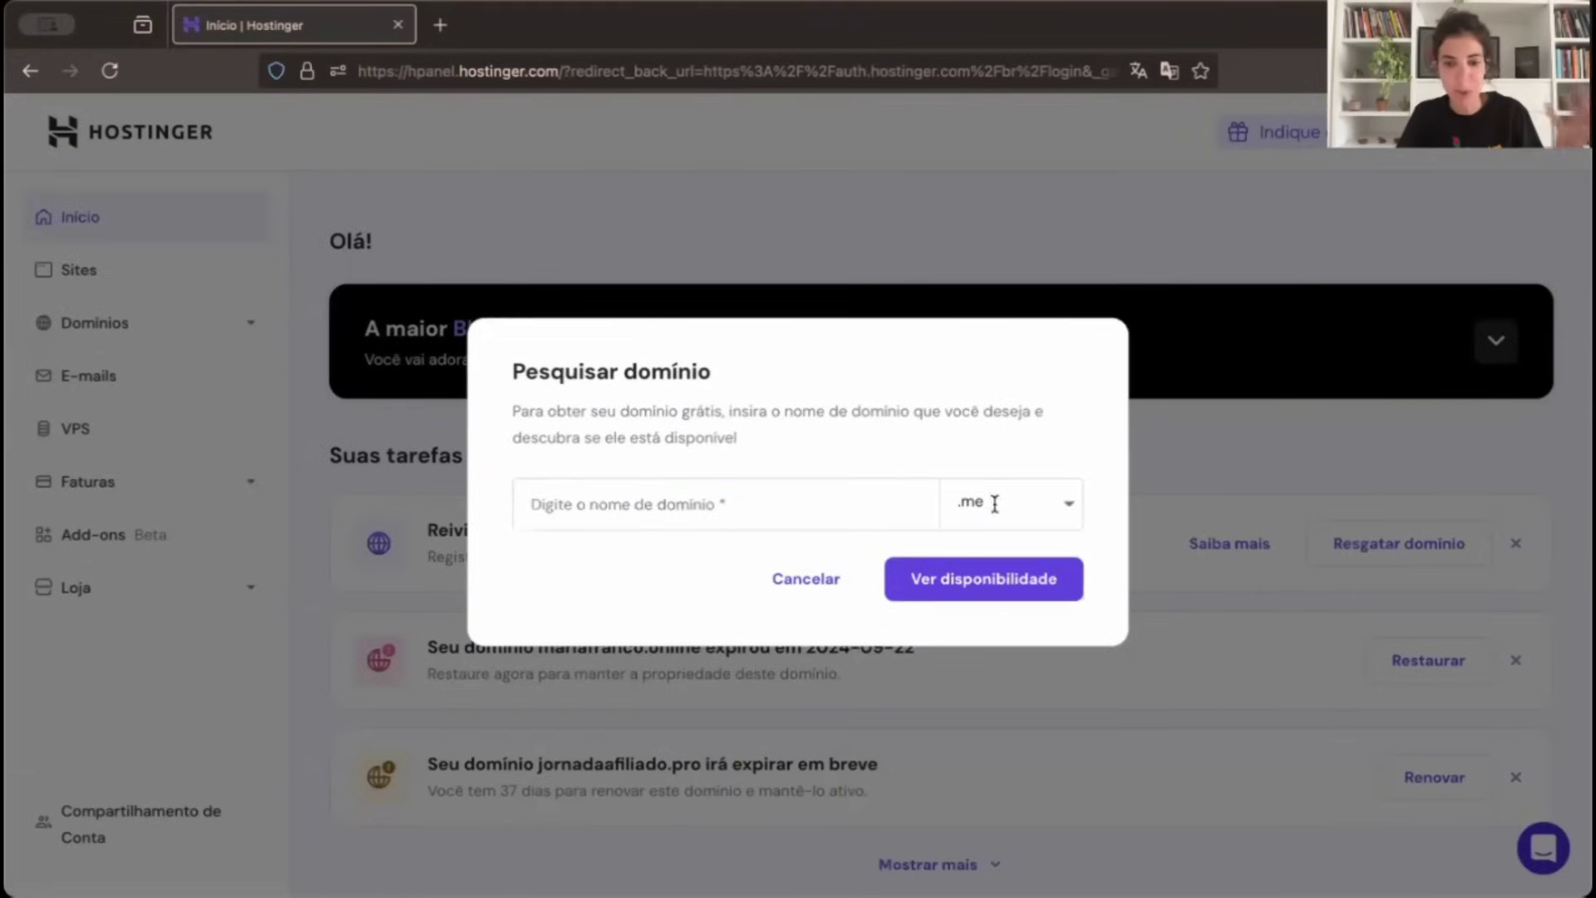
pyautogui.click(1029, 509)
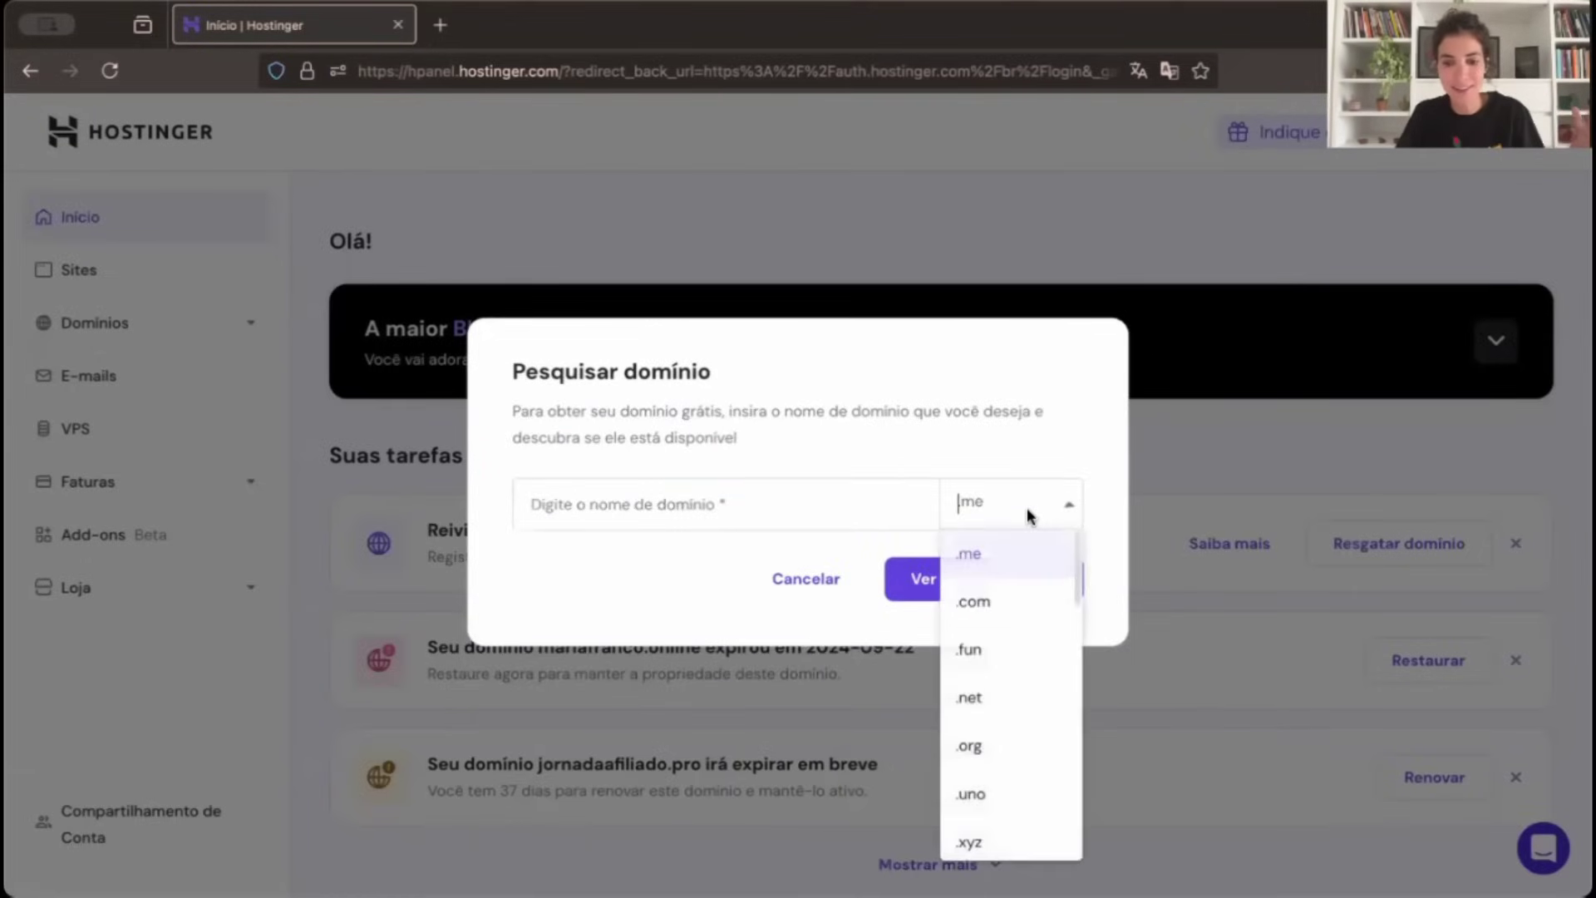
pyautogui.click(1012, 604)
pyautogui.click(979, 506)
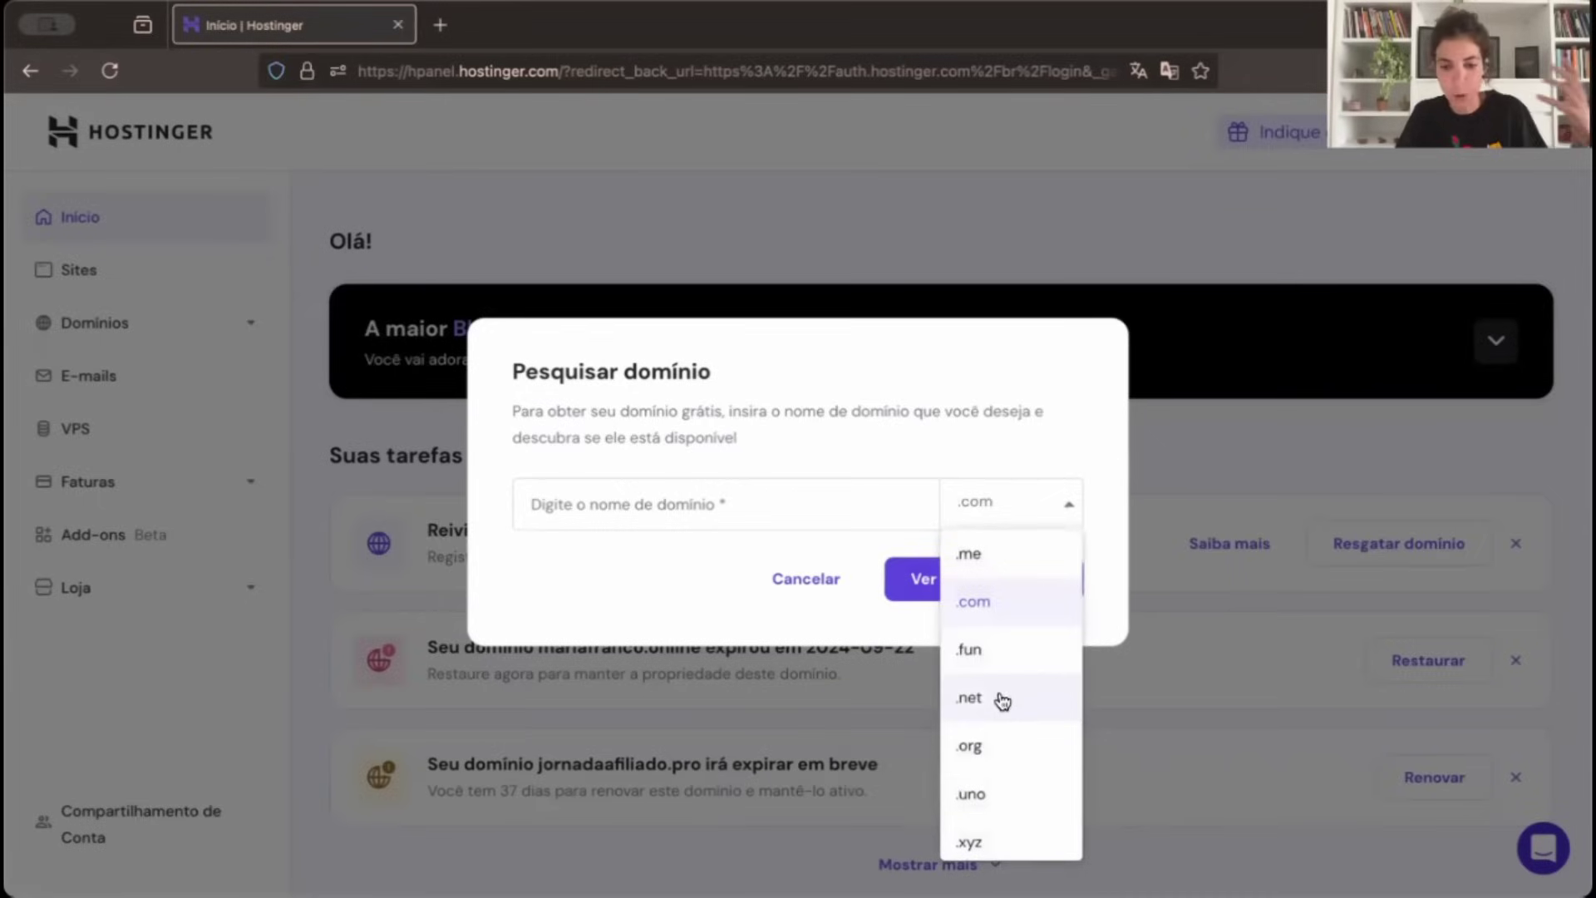
pyautogui.scroll(-1, 1012, 572)
pyautogui.scroll(1, 1002, 697)
pyautogui.click(984, 606)
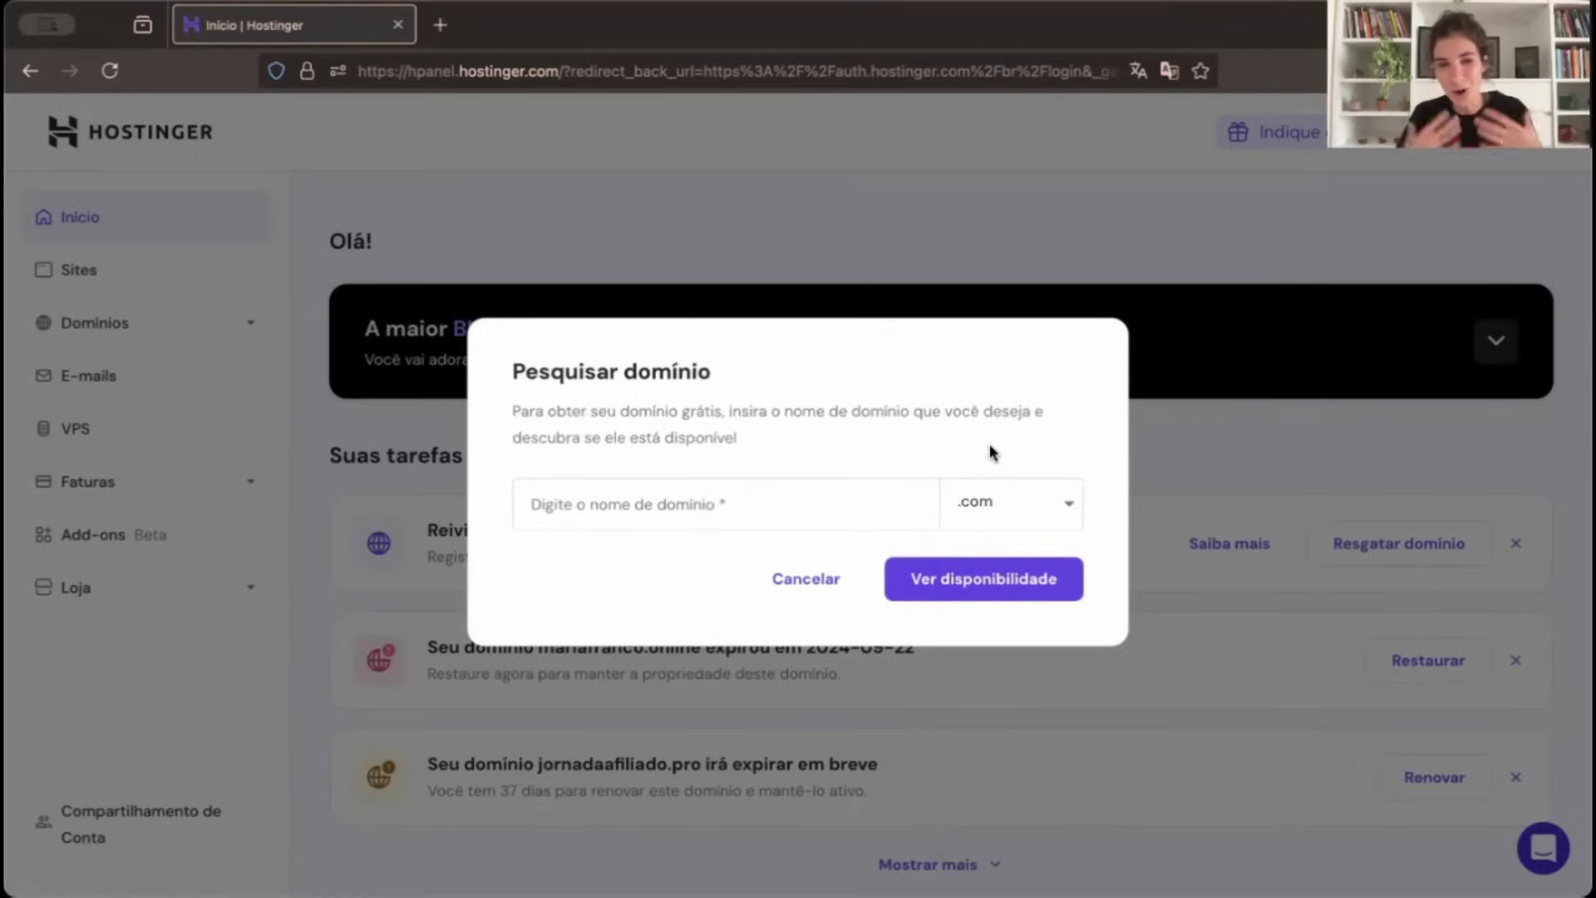
pyautogui.click(811, 572)
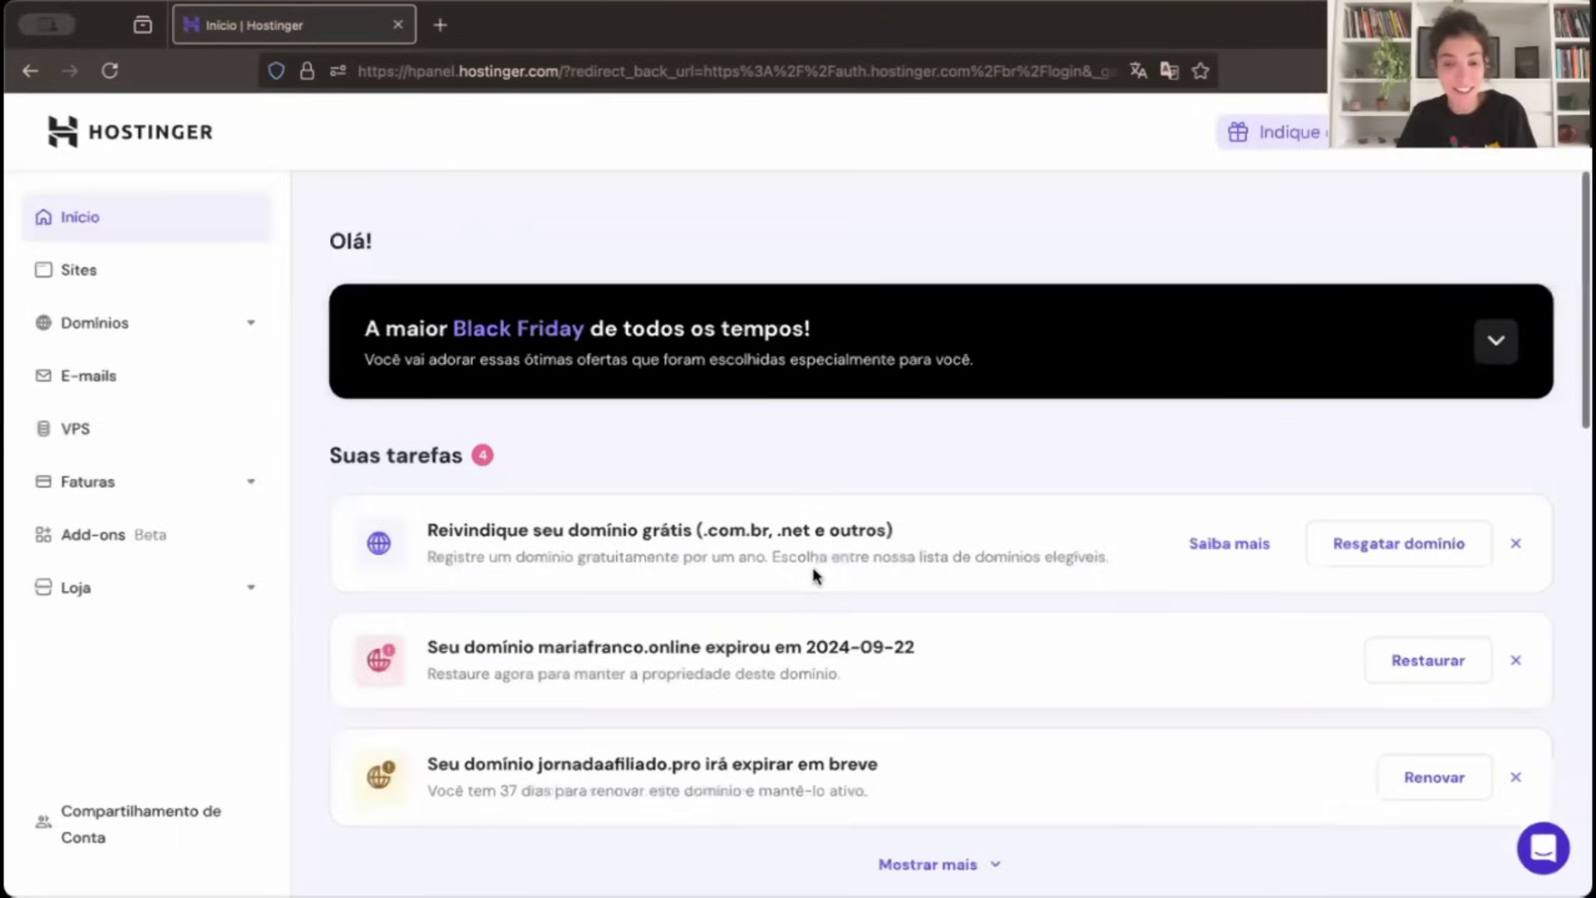
# Search the new-domain purchase page for "dominio" plus the owner's name and compare the offered extensions and prices.
pyautogui.click(123, 326)
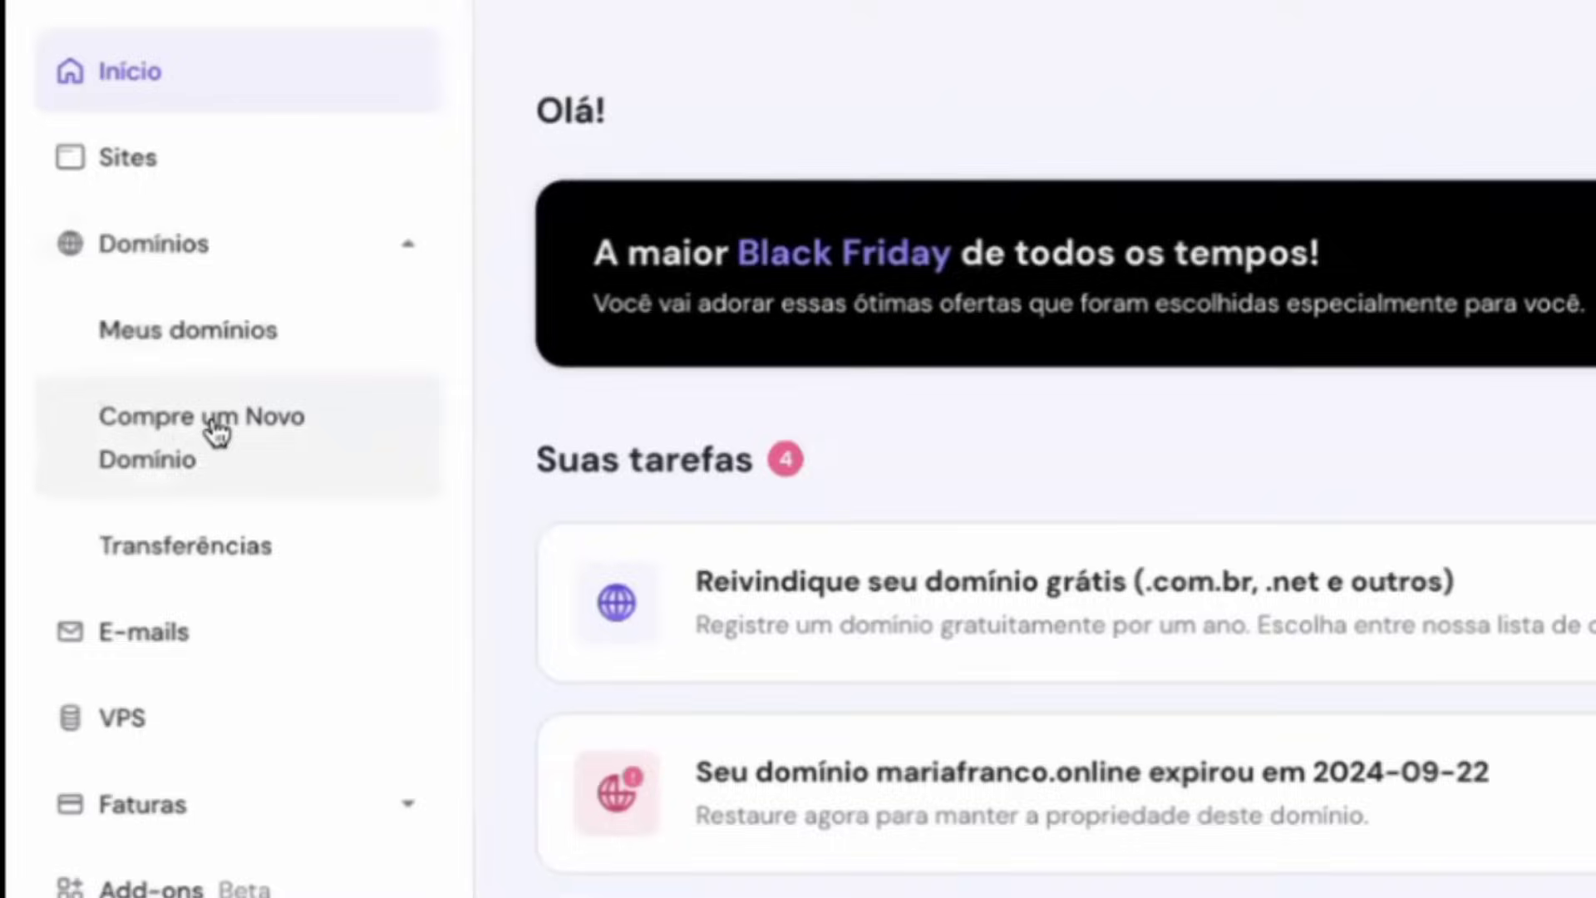
pyautogui.click(129, 437)
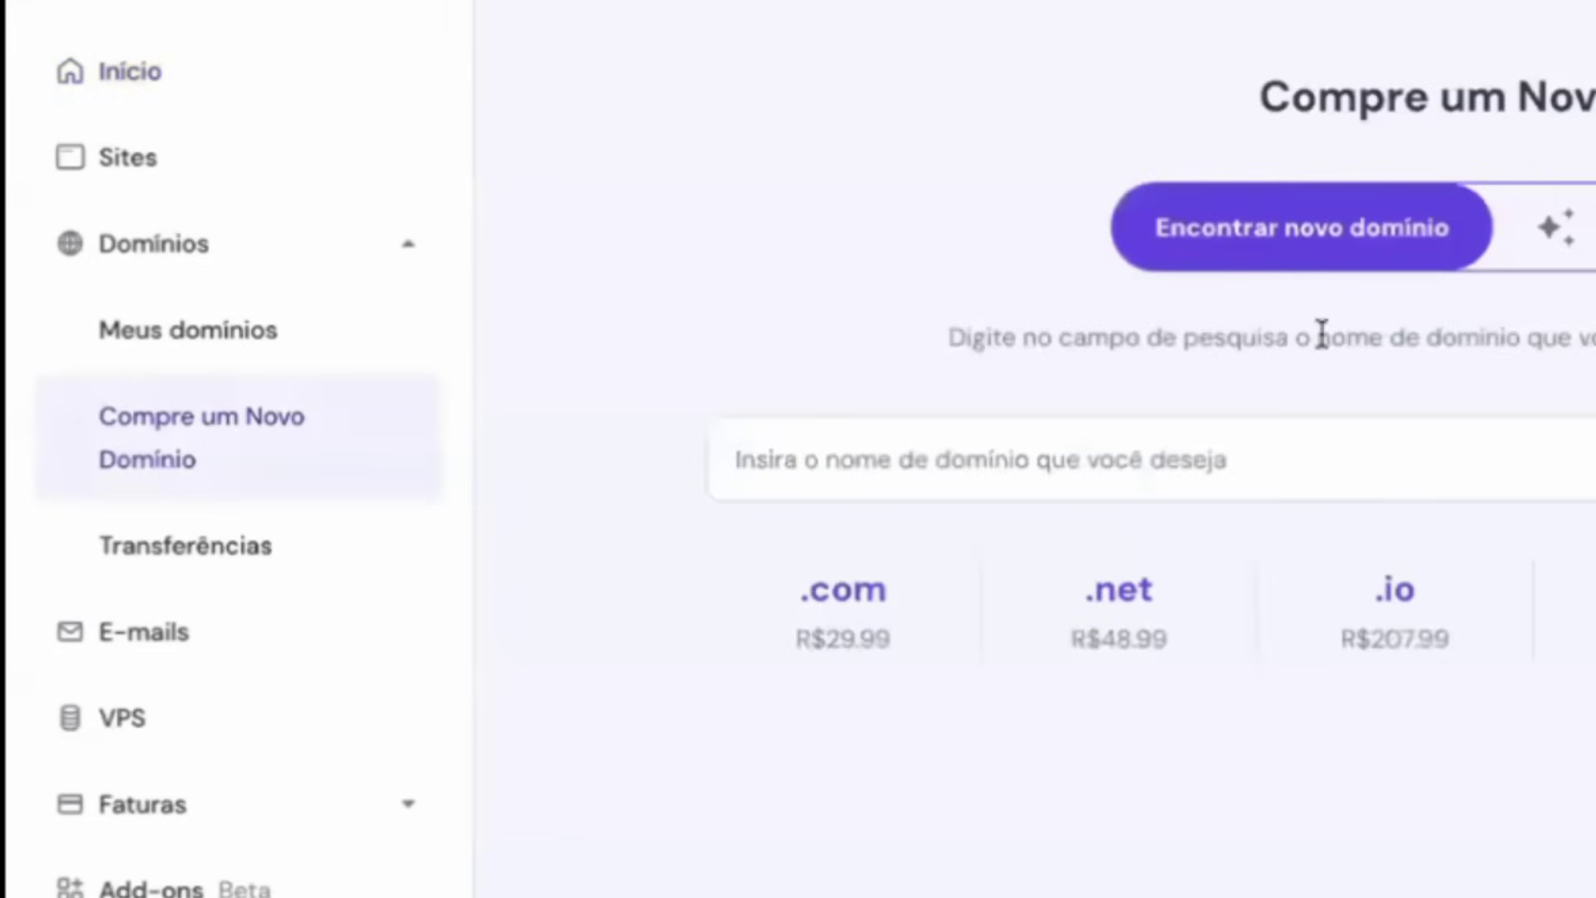
pyautogui.click(1149, 463)
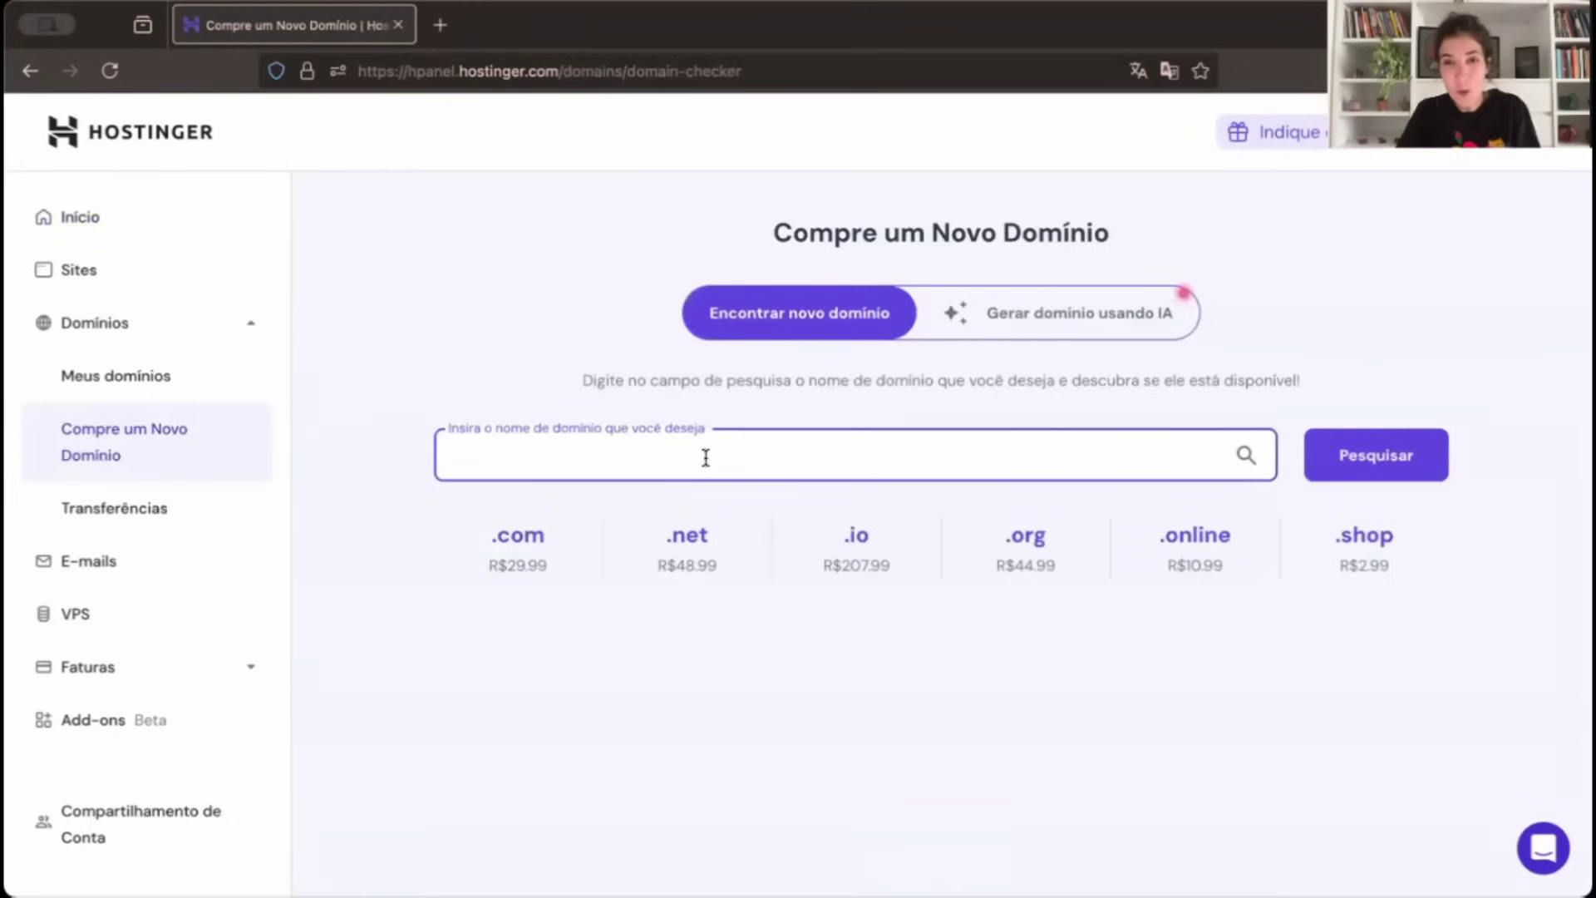
pyautogui.write('domini')
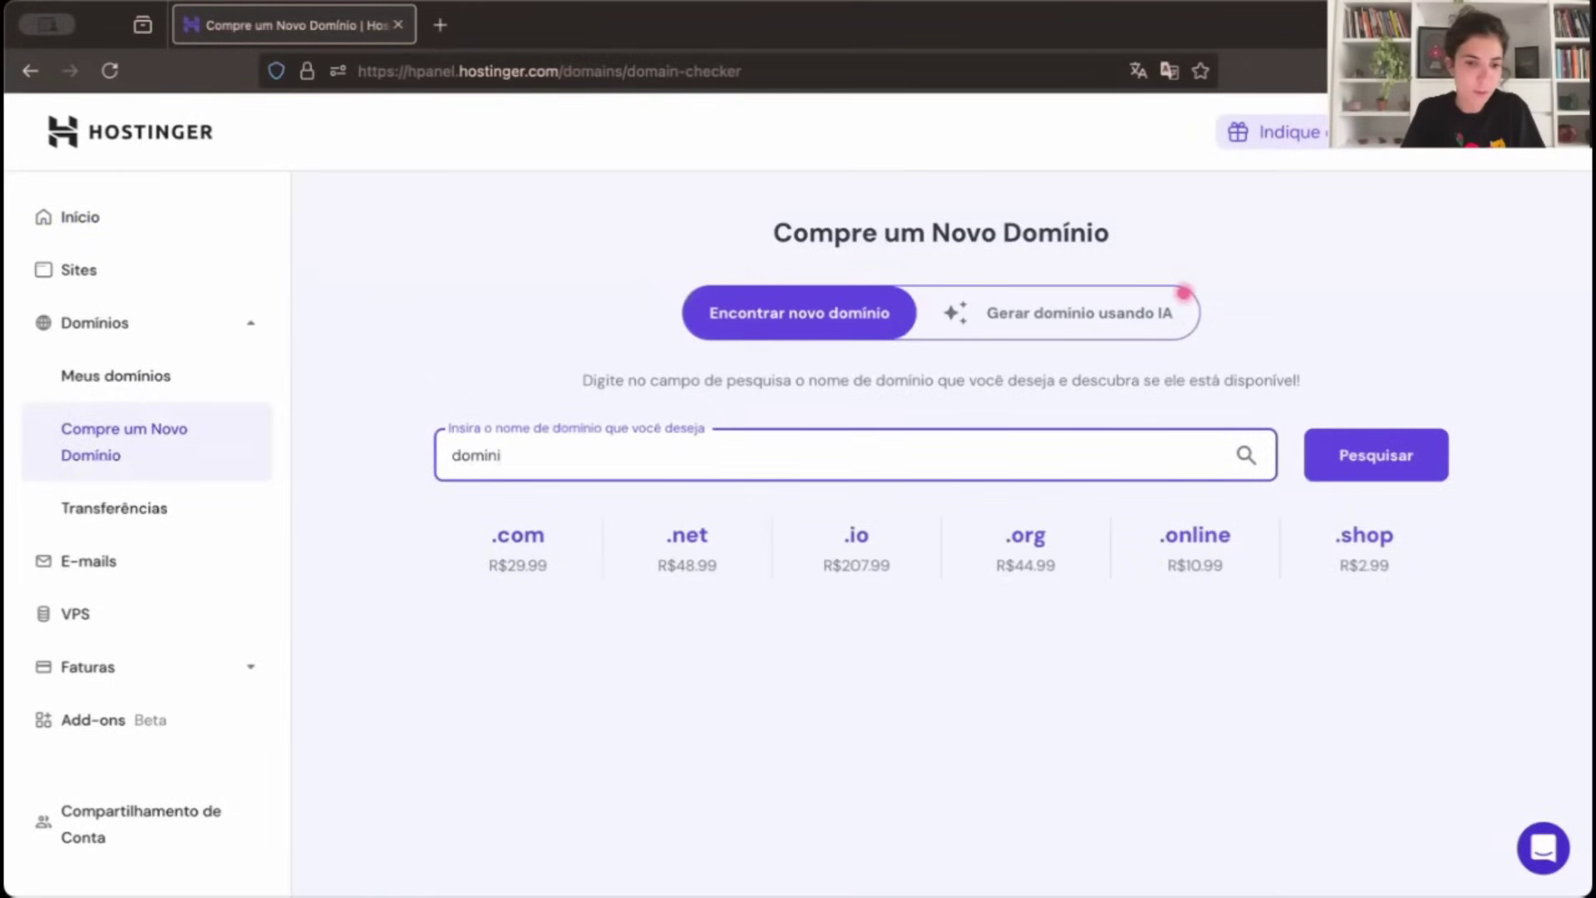
pyautogui.write('omariafranco')
pyautogui.press('Return')
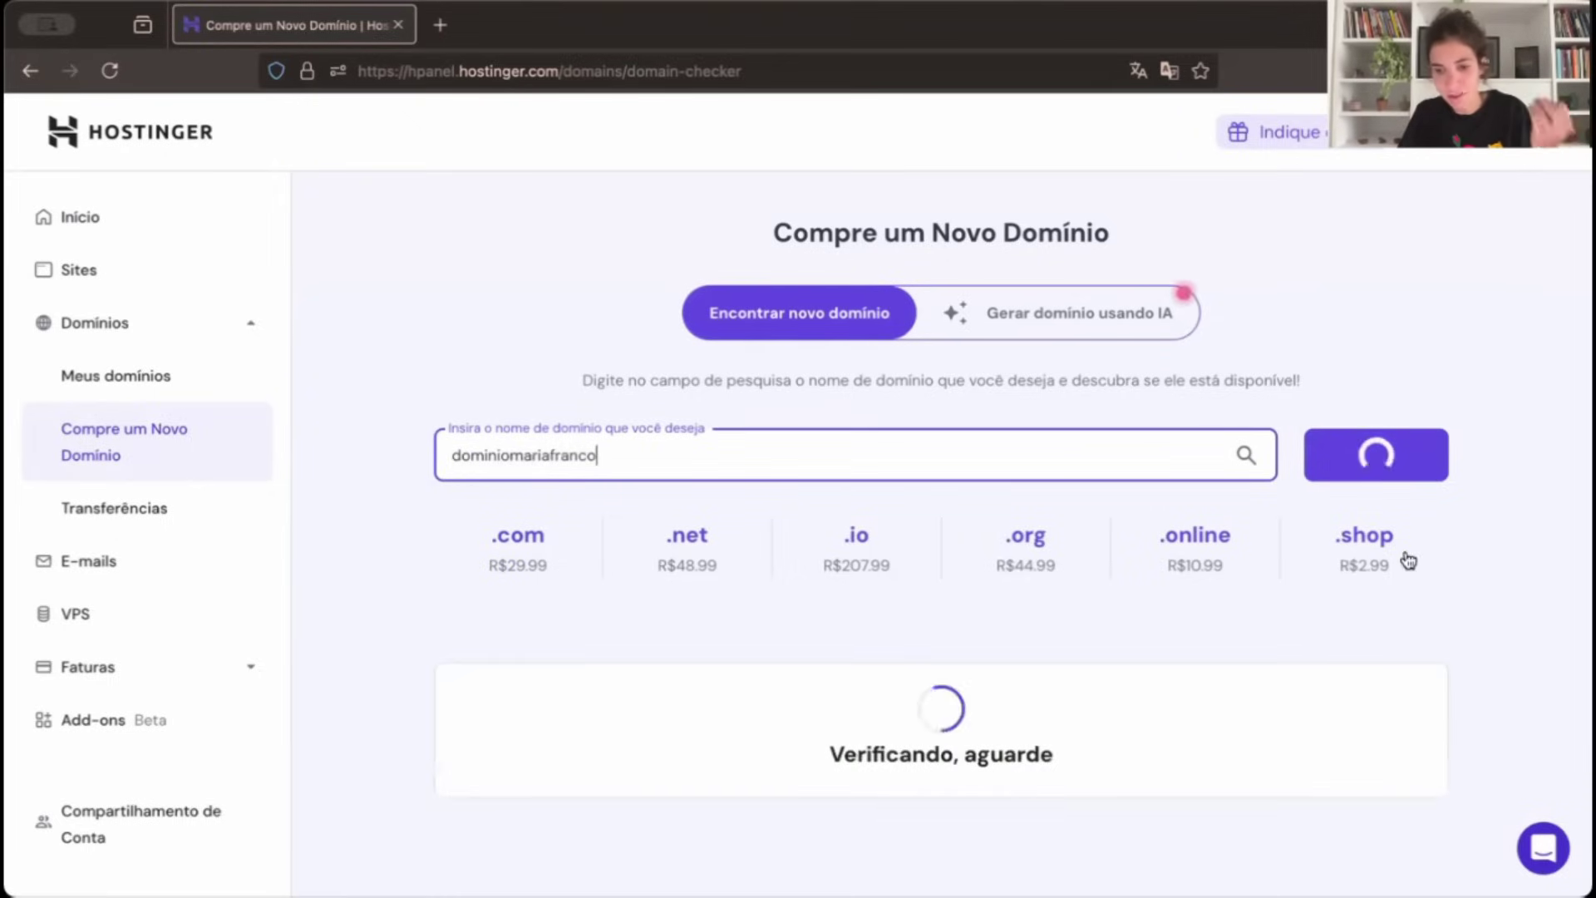
pyautogui.scroll(-7, 1407, 559)
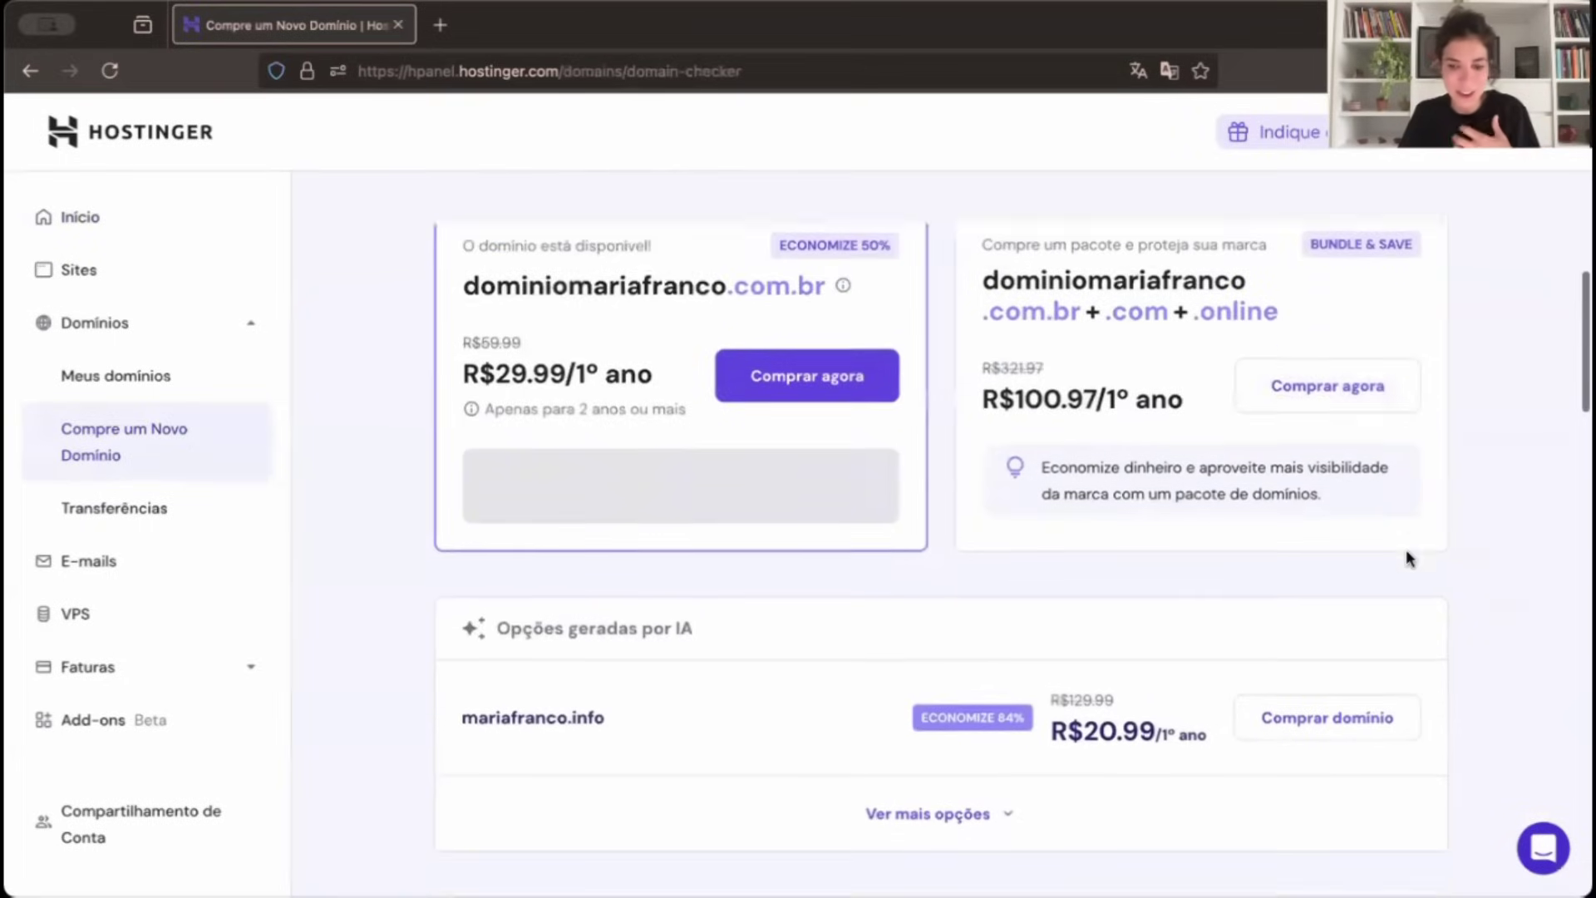
pyautogui.scroll(-10, 1408, 560)
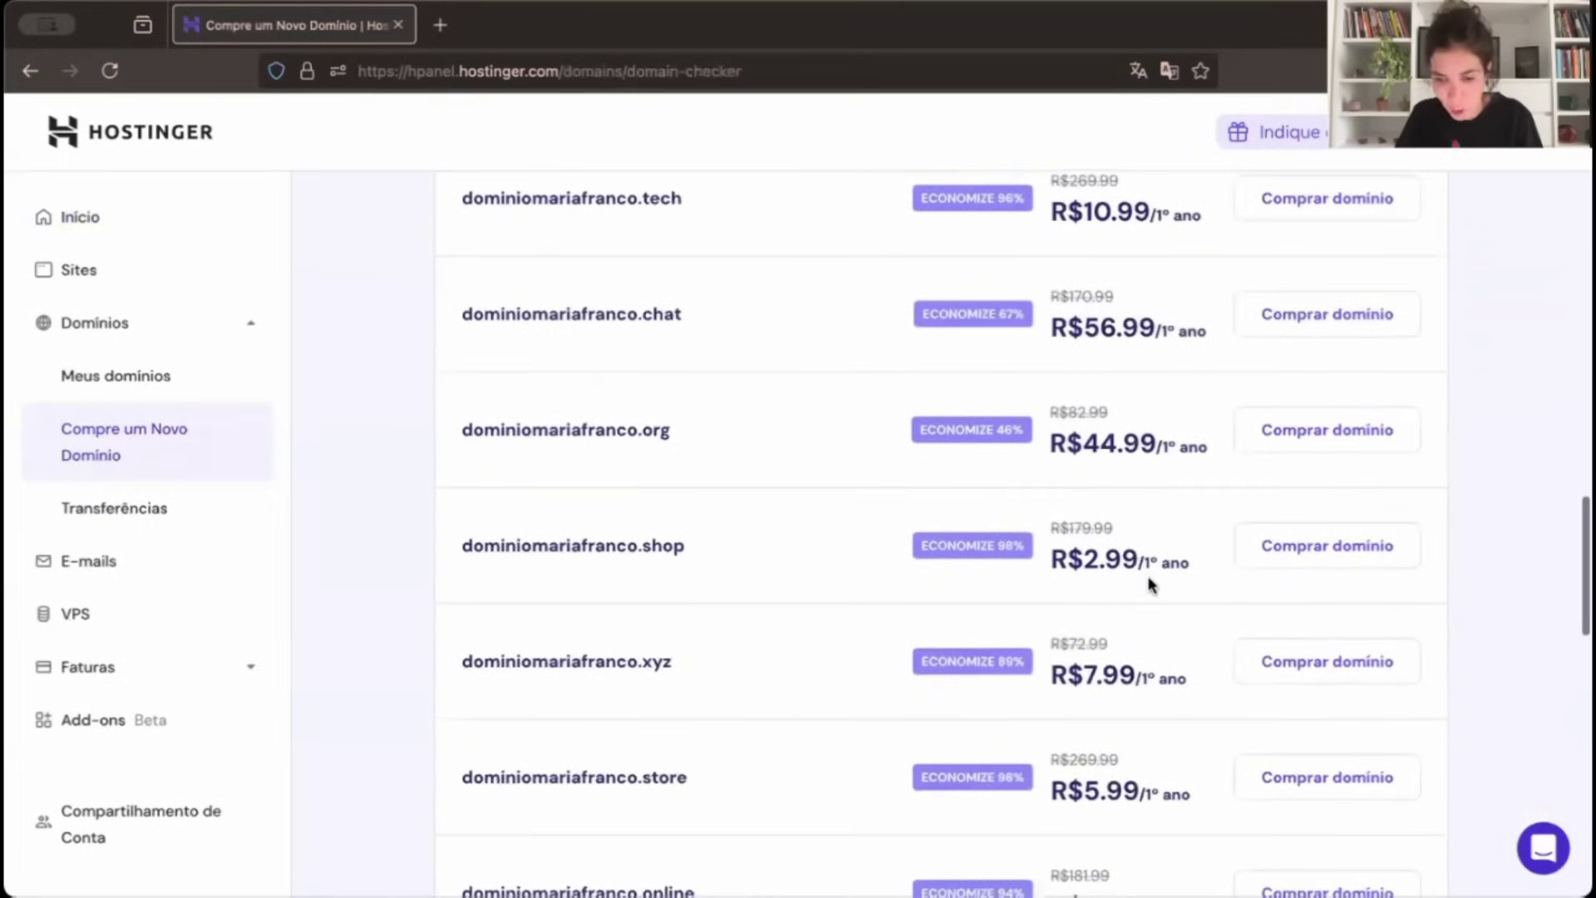
pyautogui.scroll(-3, 1151, 585)
pyautogui.scroll(-2, 1151, 585)
pyautogui.scroll(10, 1149, 578)
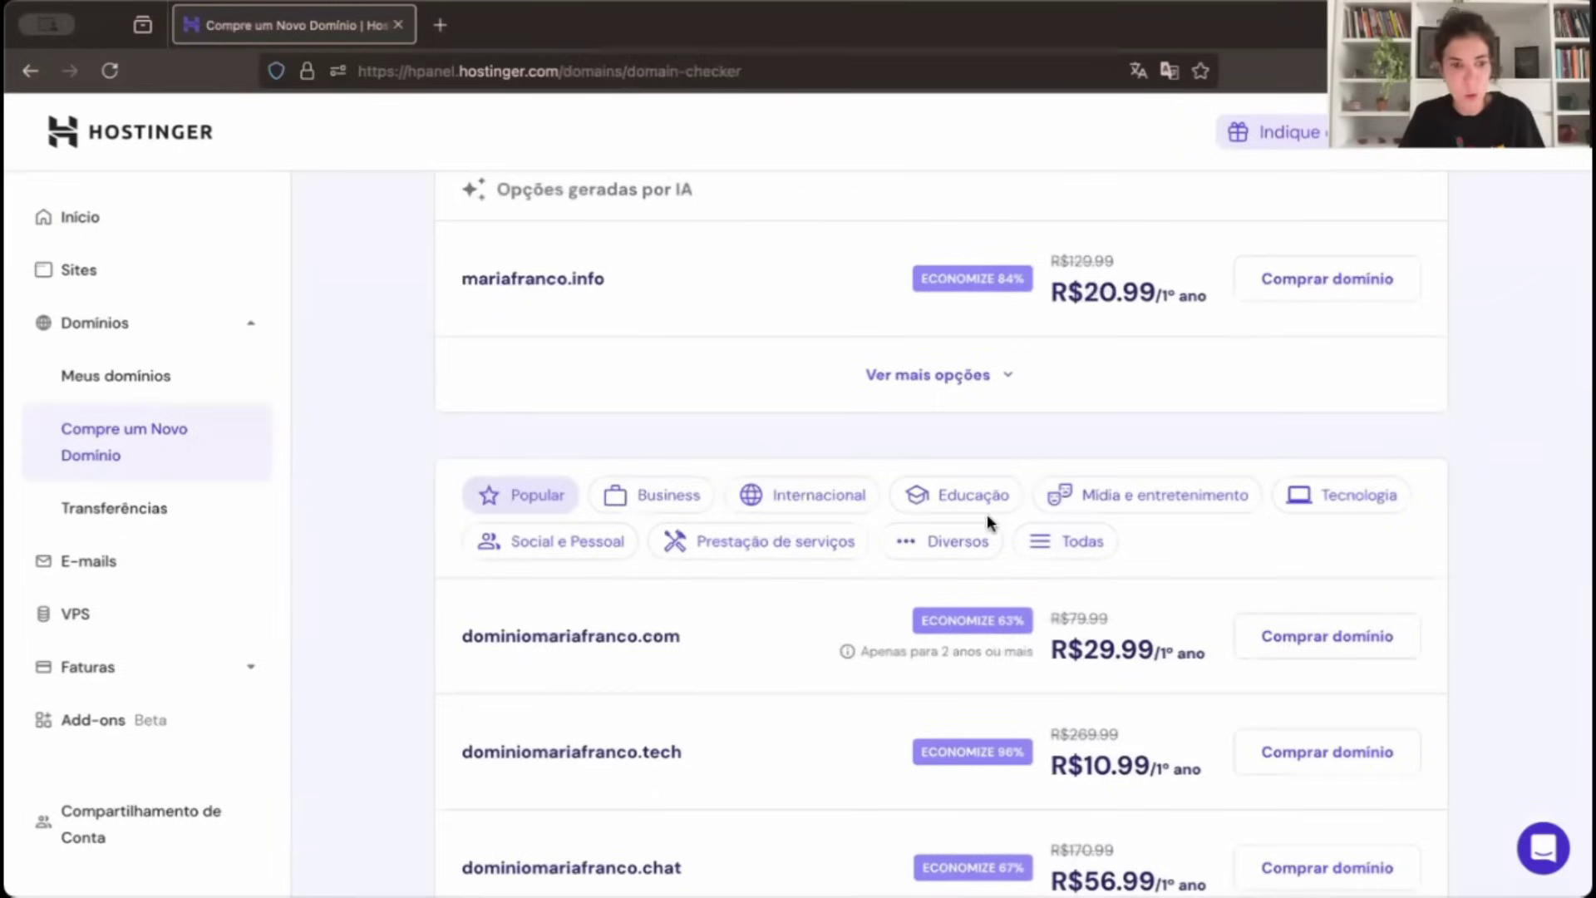
# Collapse the domain options and open the help page that offers live chat support.
pyautogui.click(250, 331)
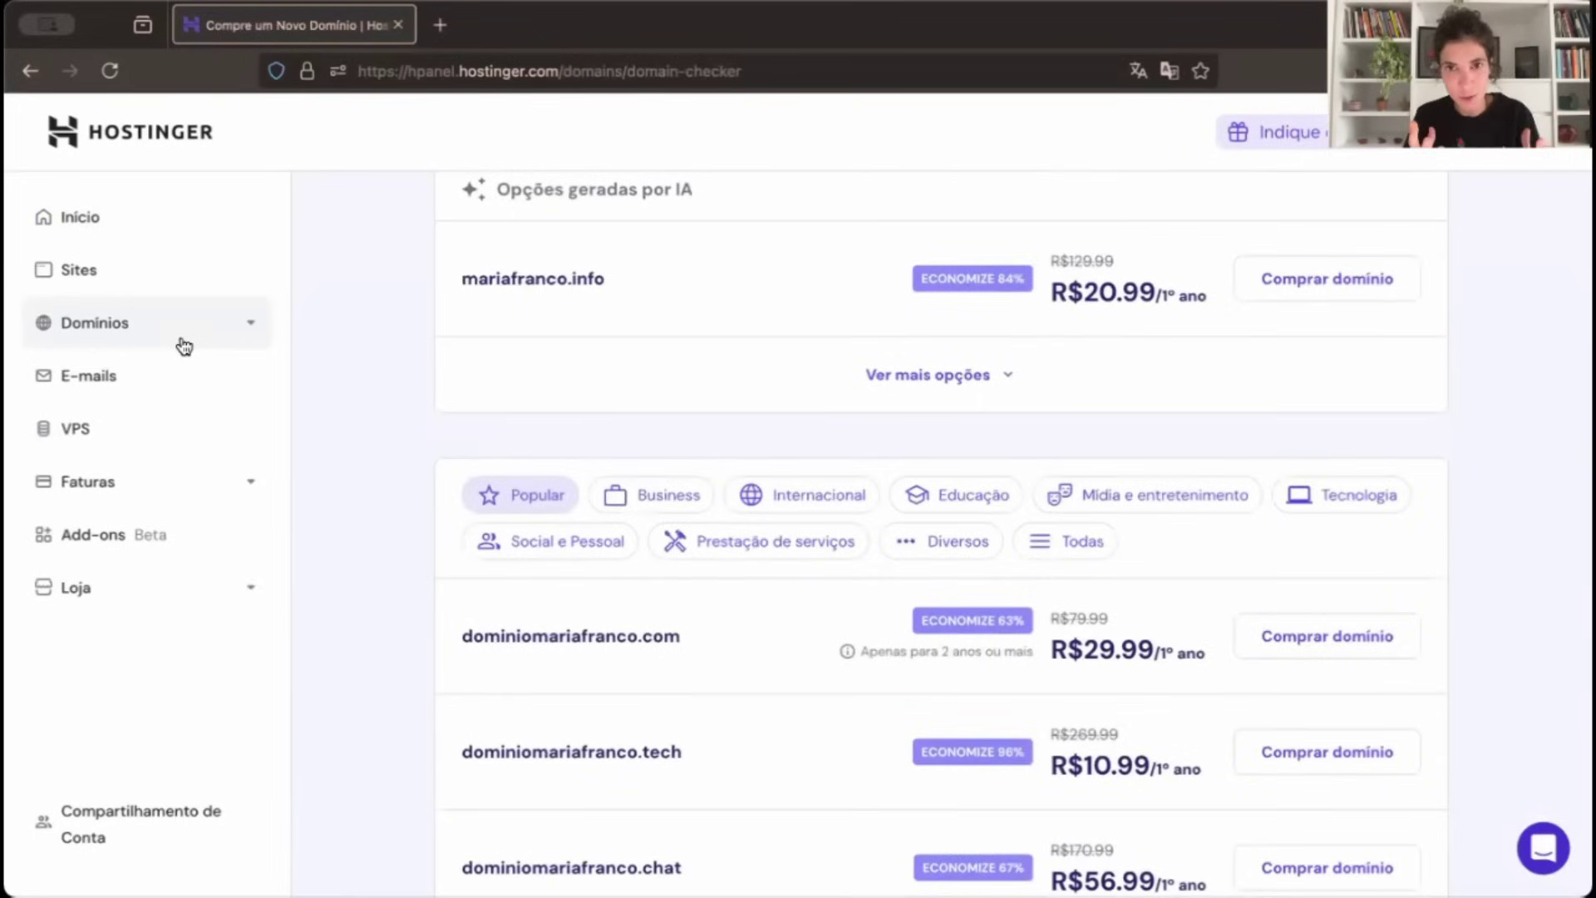
pyautogui.click(1543, 856)
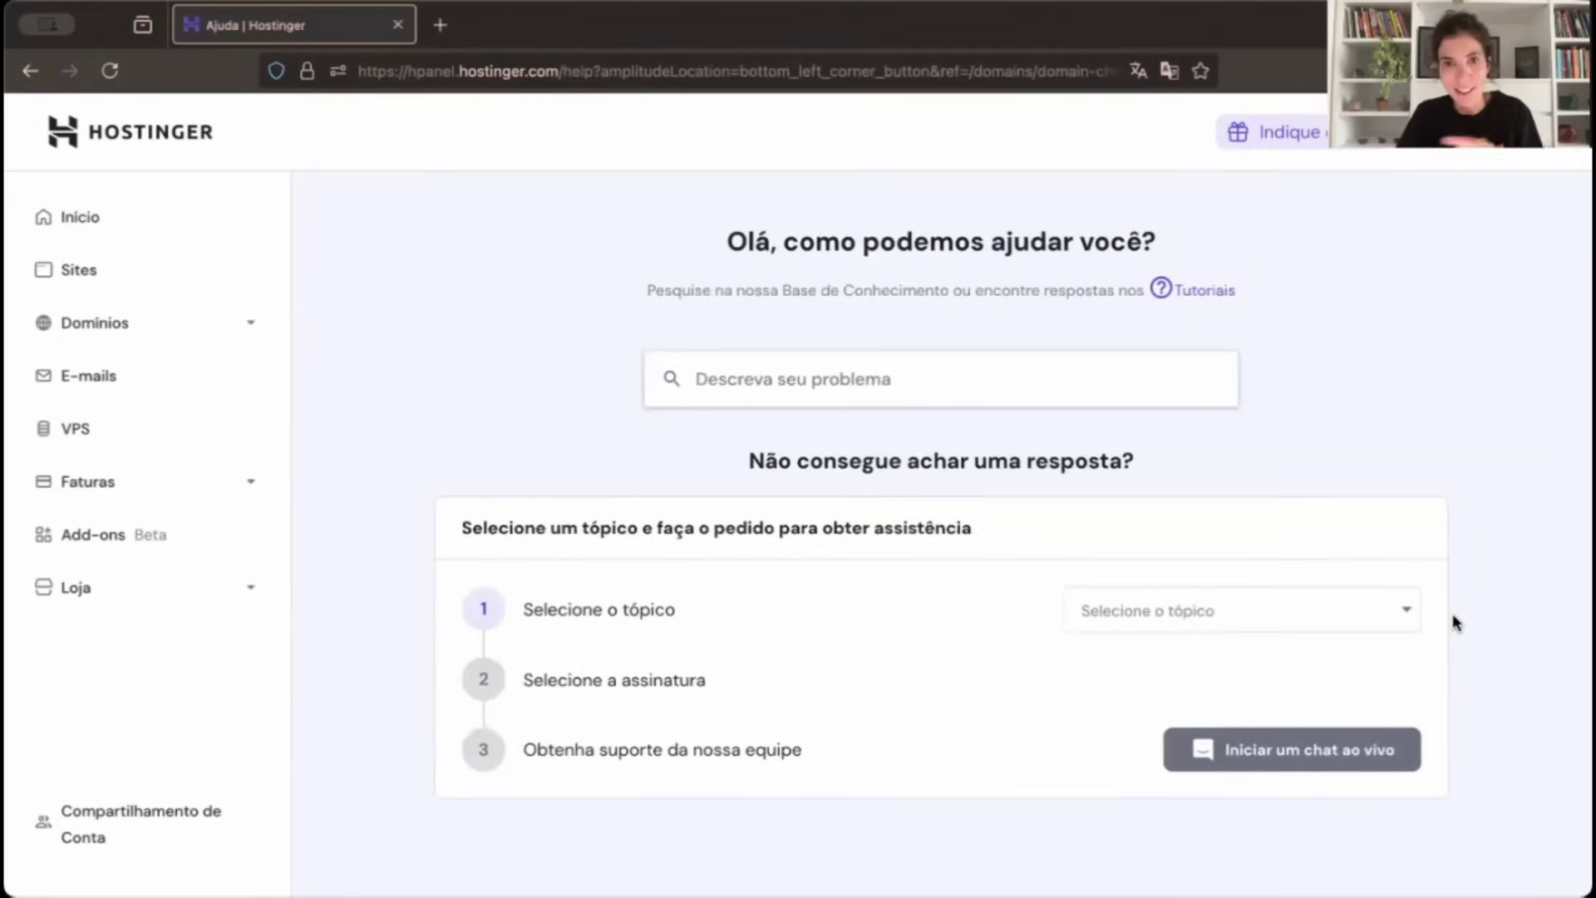
# Add a new WordPress site from the site list and continue with the prefilled language and administrator credentials.
pyautogui.click(153, 281)
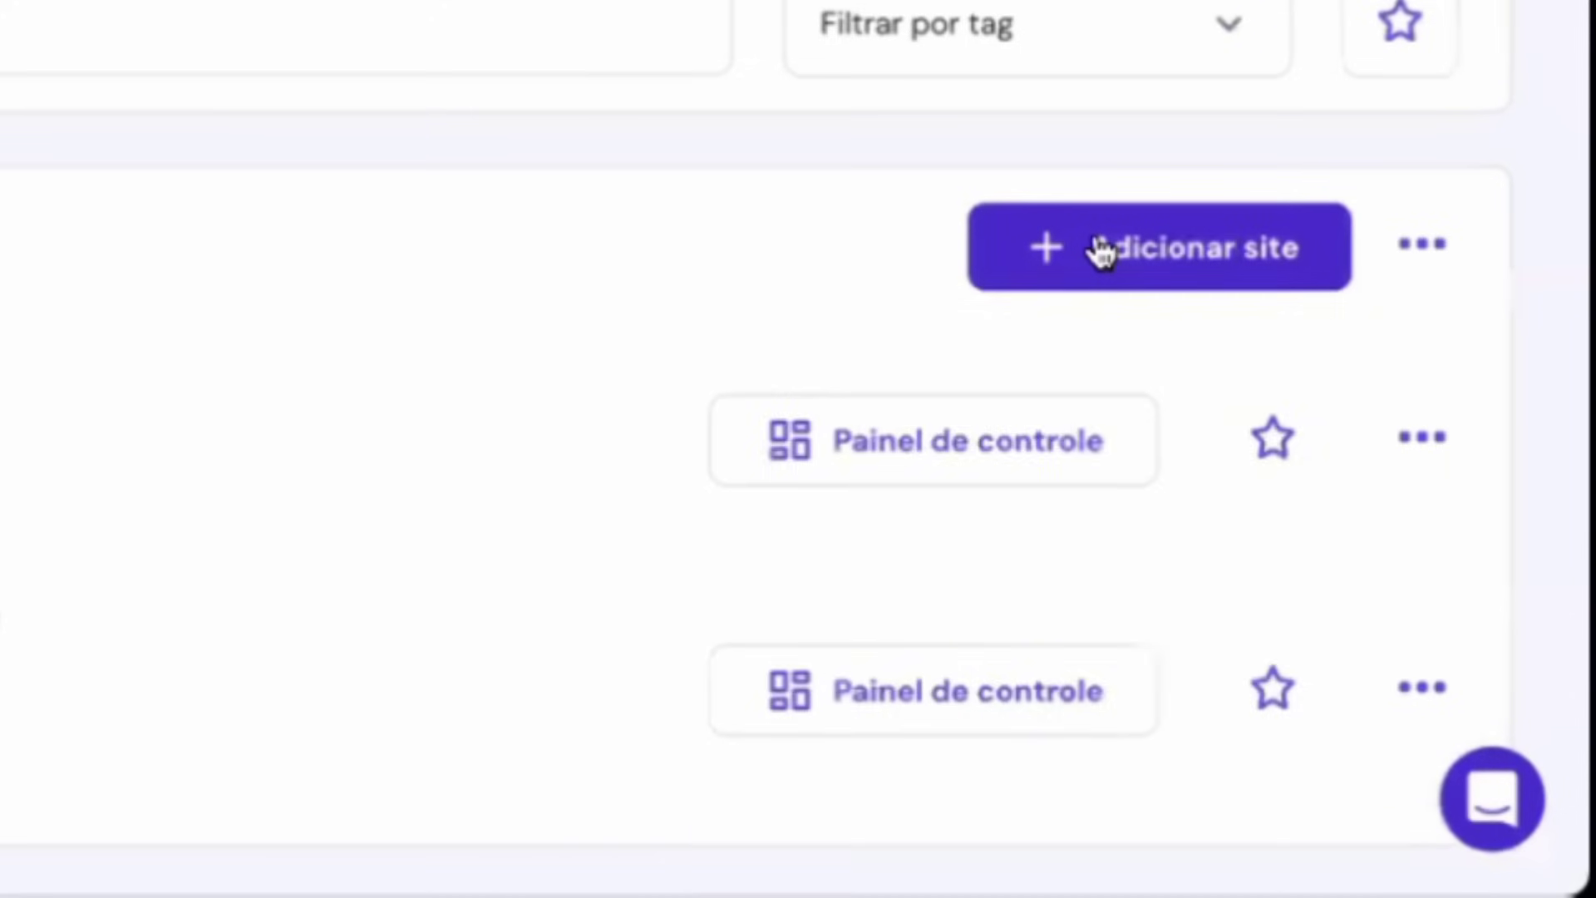
pyautogui.click(1101, 249)
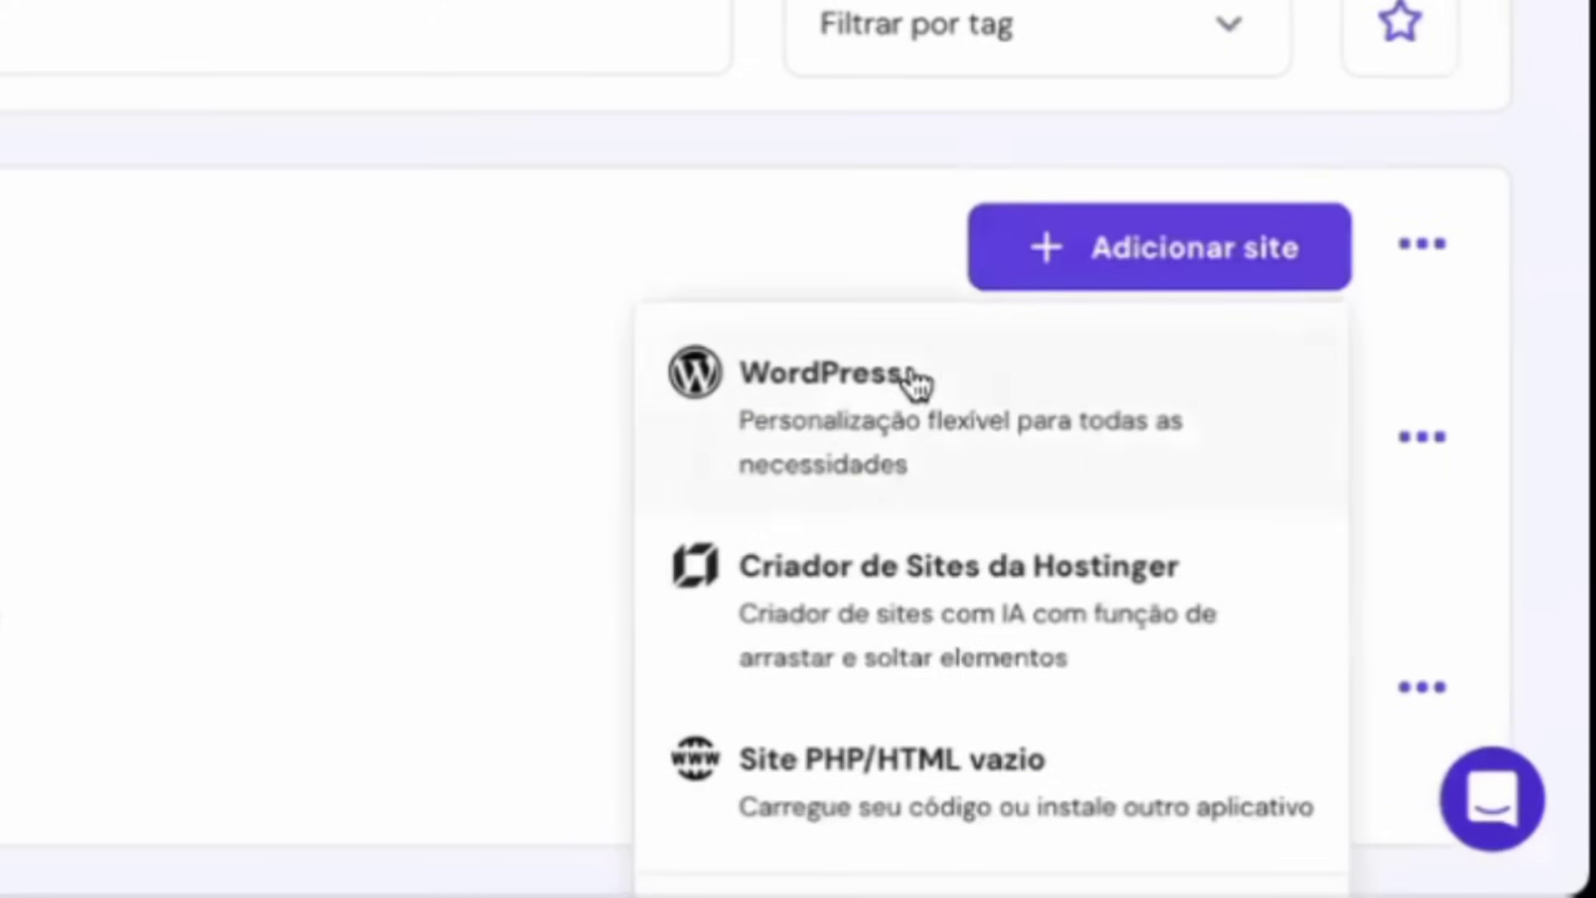
pyautogui.click(914, 380)
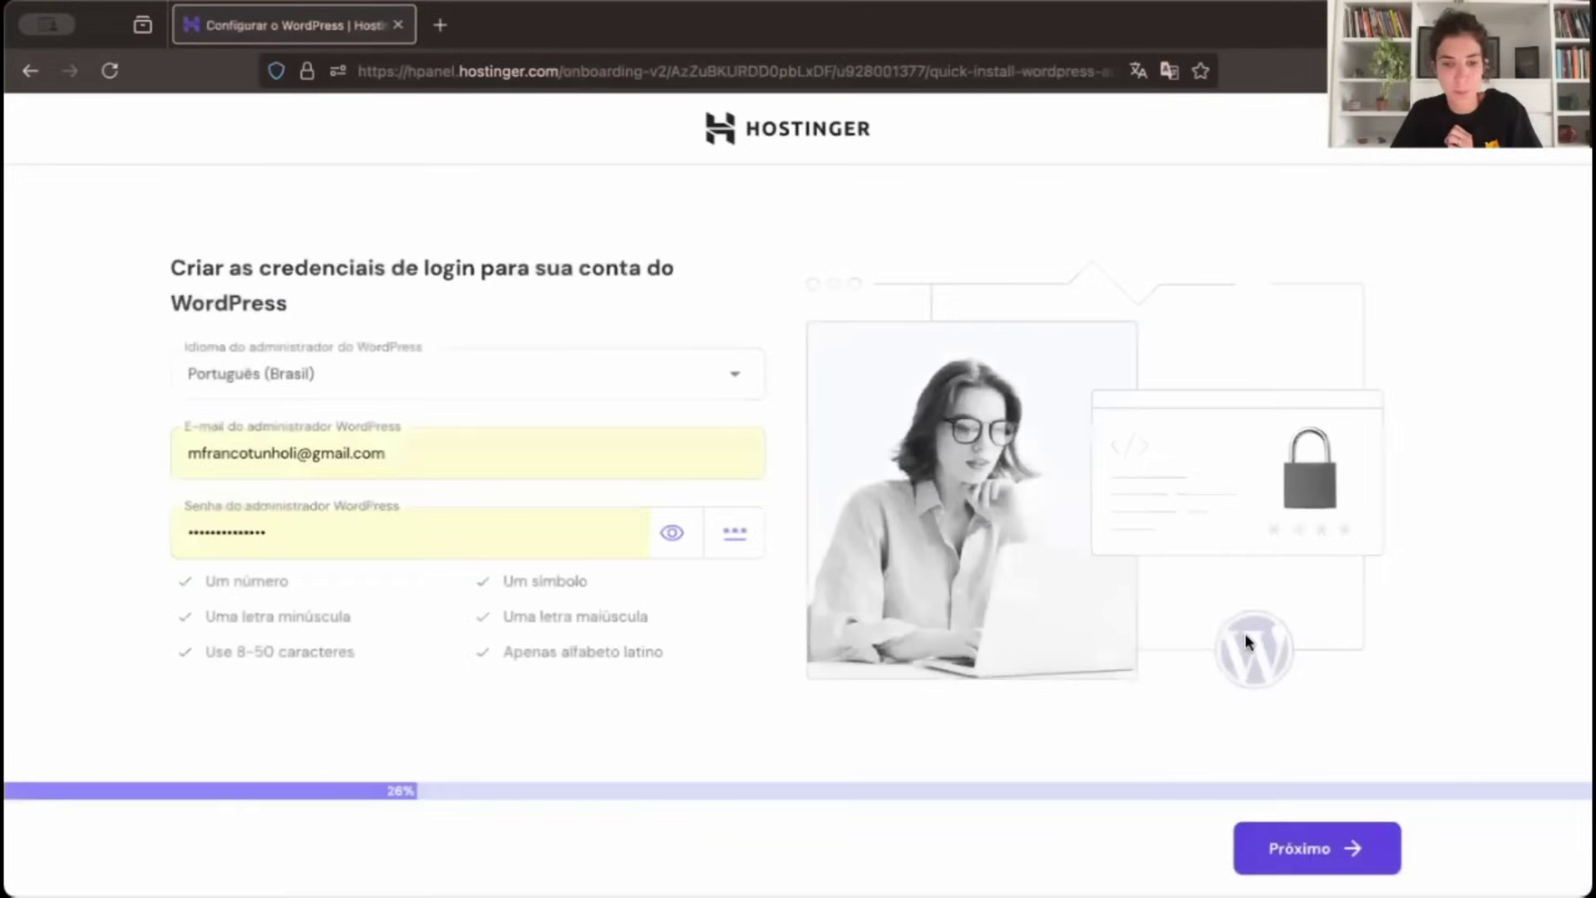
pyautogui.click(1347, 838)
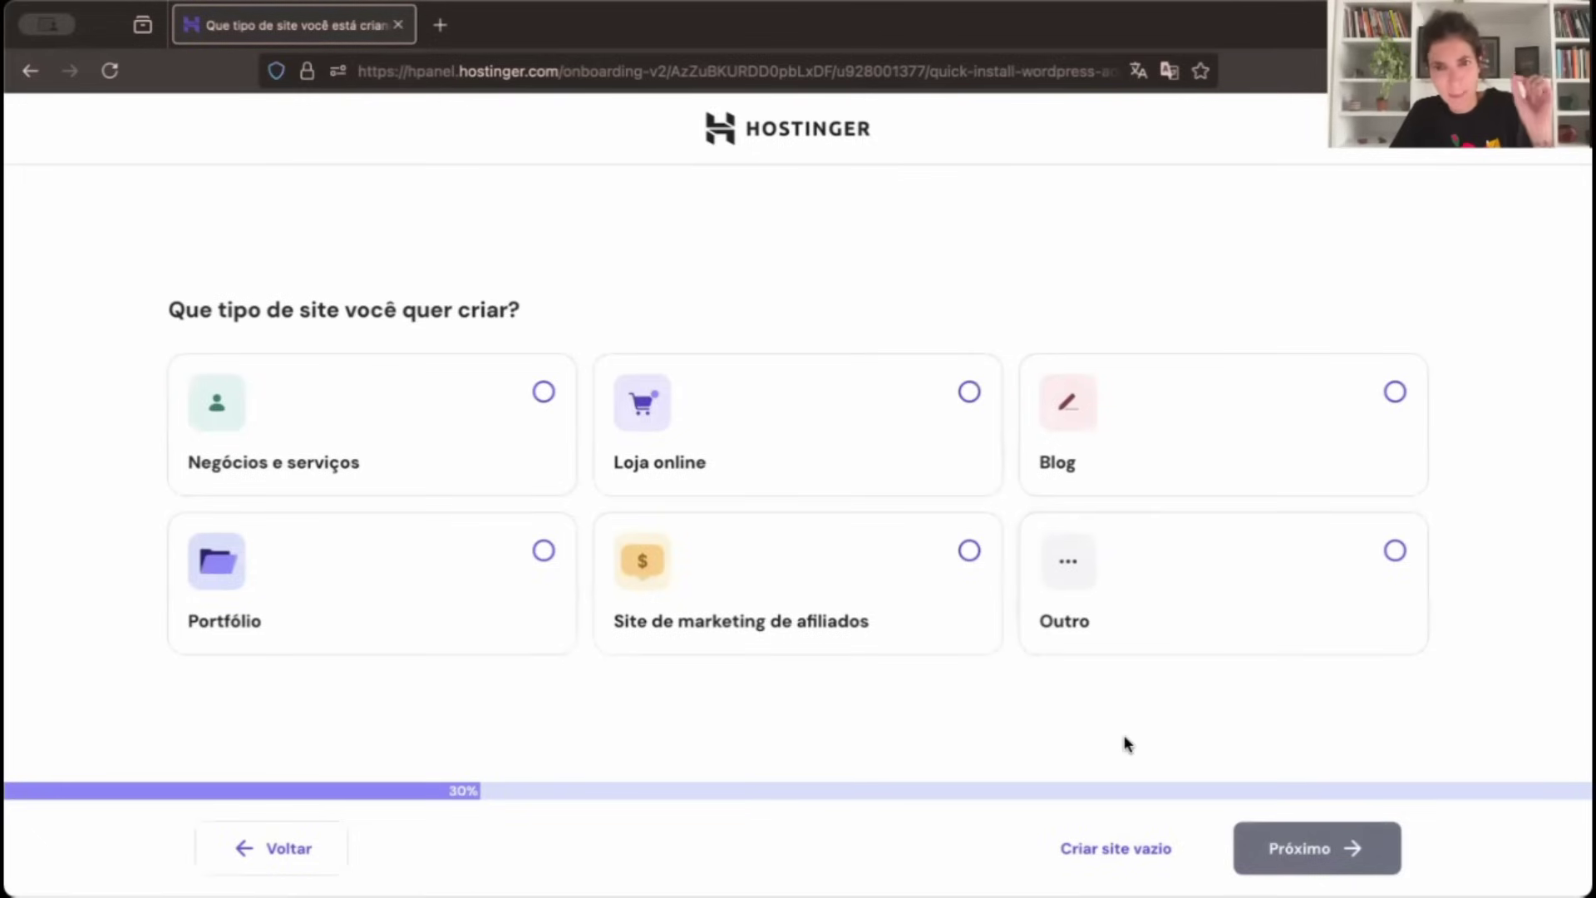
# Choose to create an empty site and browse the domains offered for it.
pyautogui.click(1151, 851)
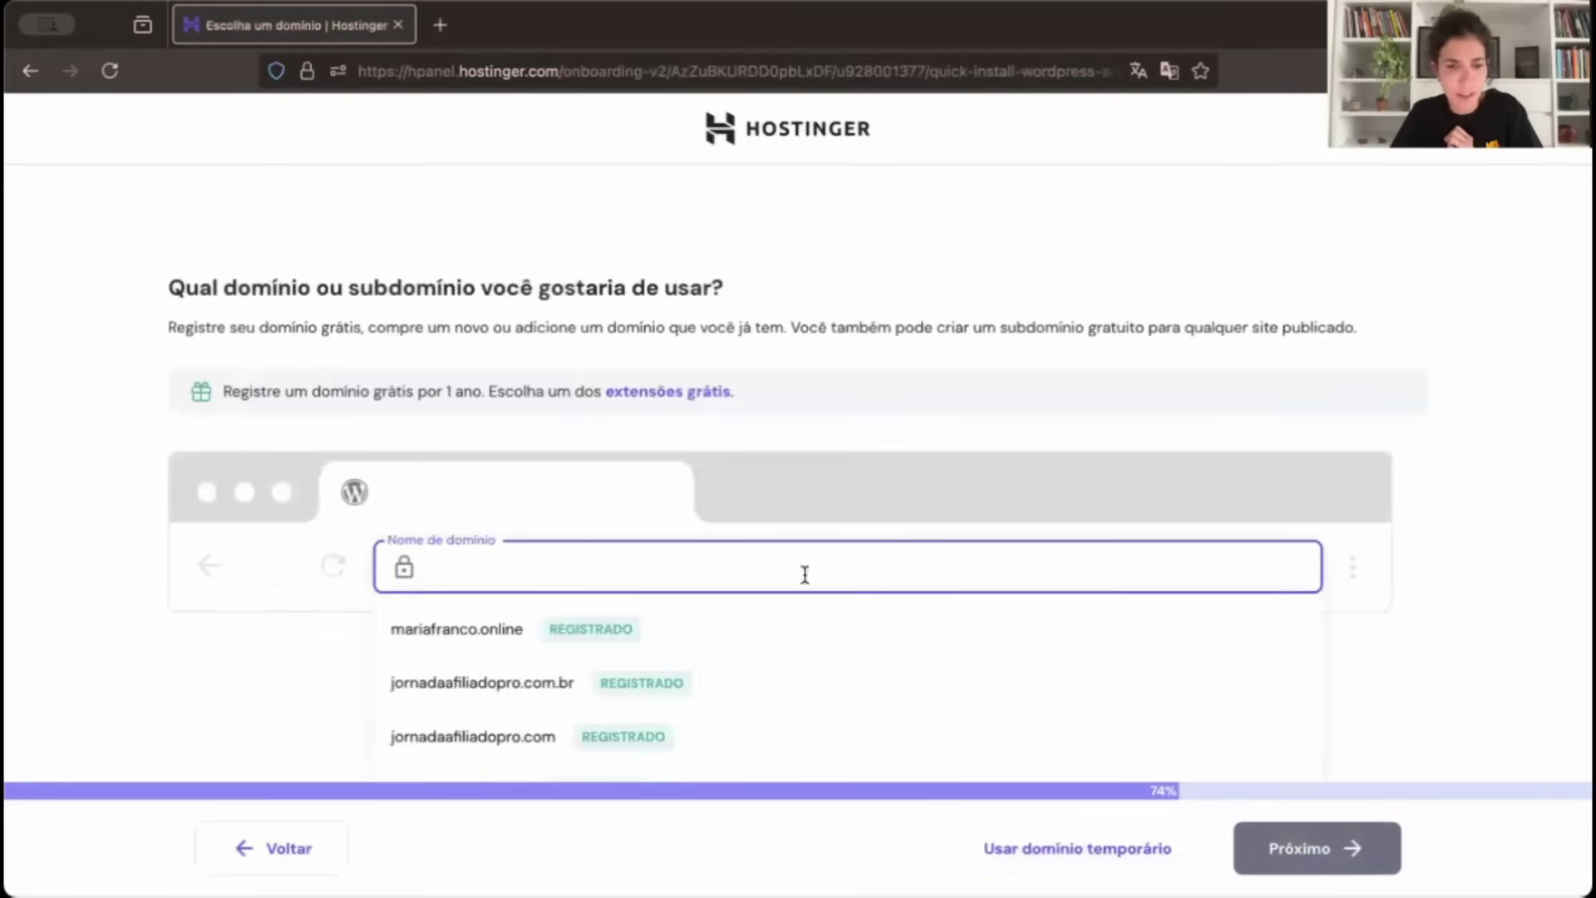
pyautogui.scroll(-1, 519, 690)
pyautogui.scroll(-1, 520, 692)
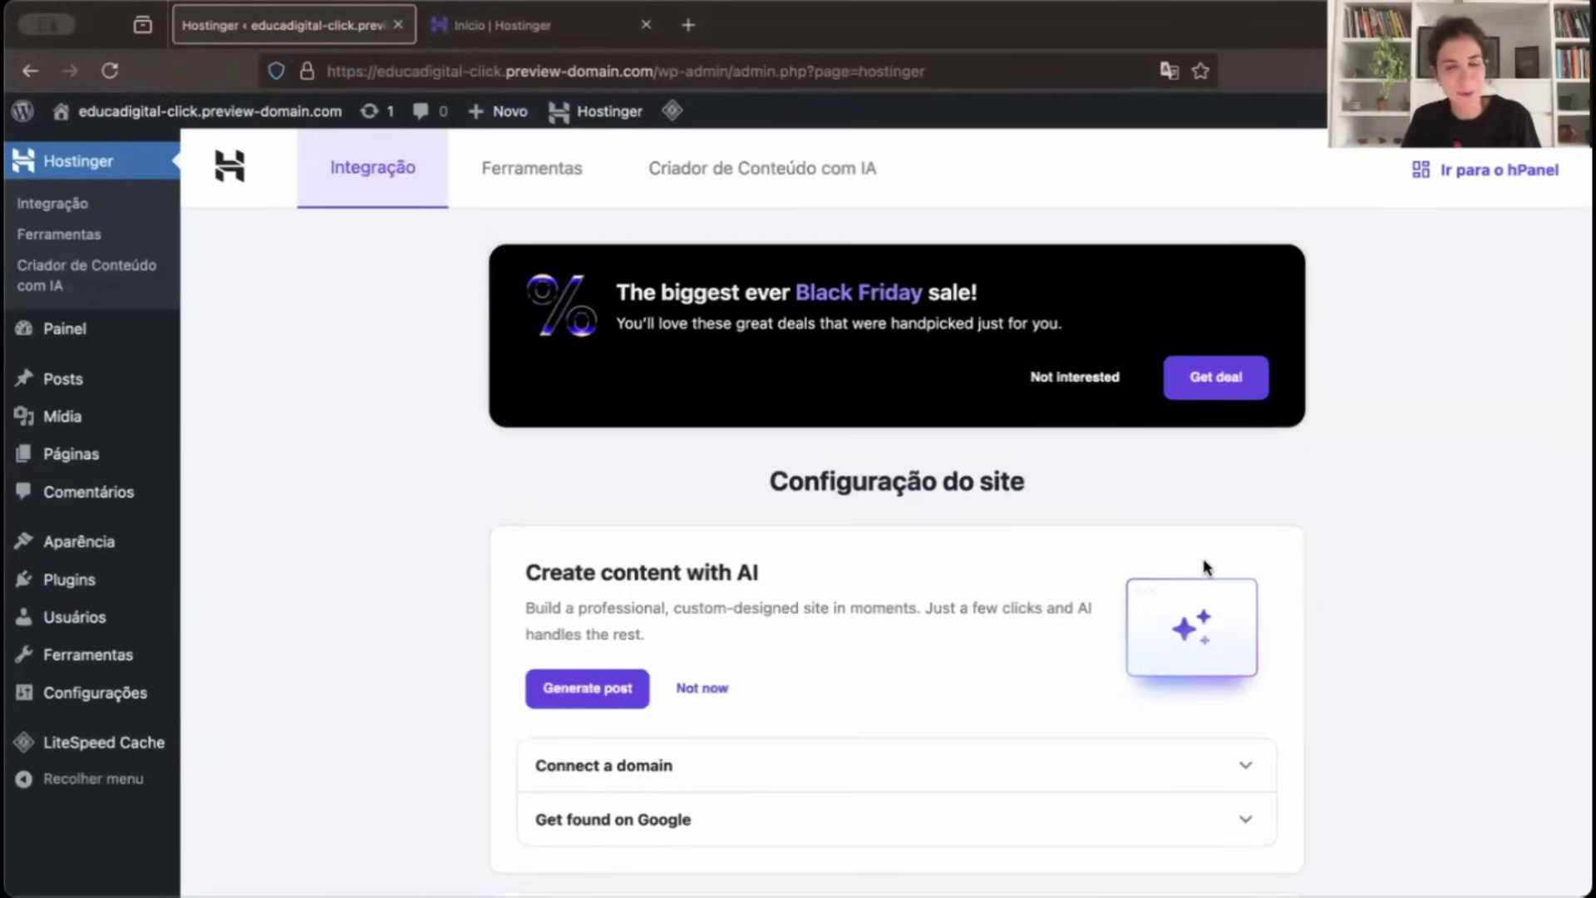
# Highlight the temporary preview-domain.com part of the WordPress address and look through the Hostinger integration page.
pyautogui.click(507, 73)
pyautogui.click(507, 73)
pyautogui.moveTo(507, 73); pyautogui.dragTo(631, 73)
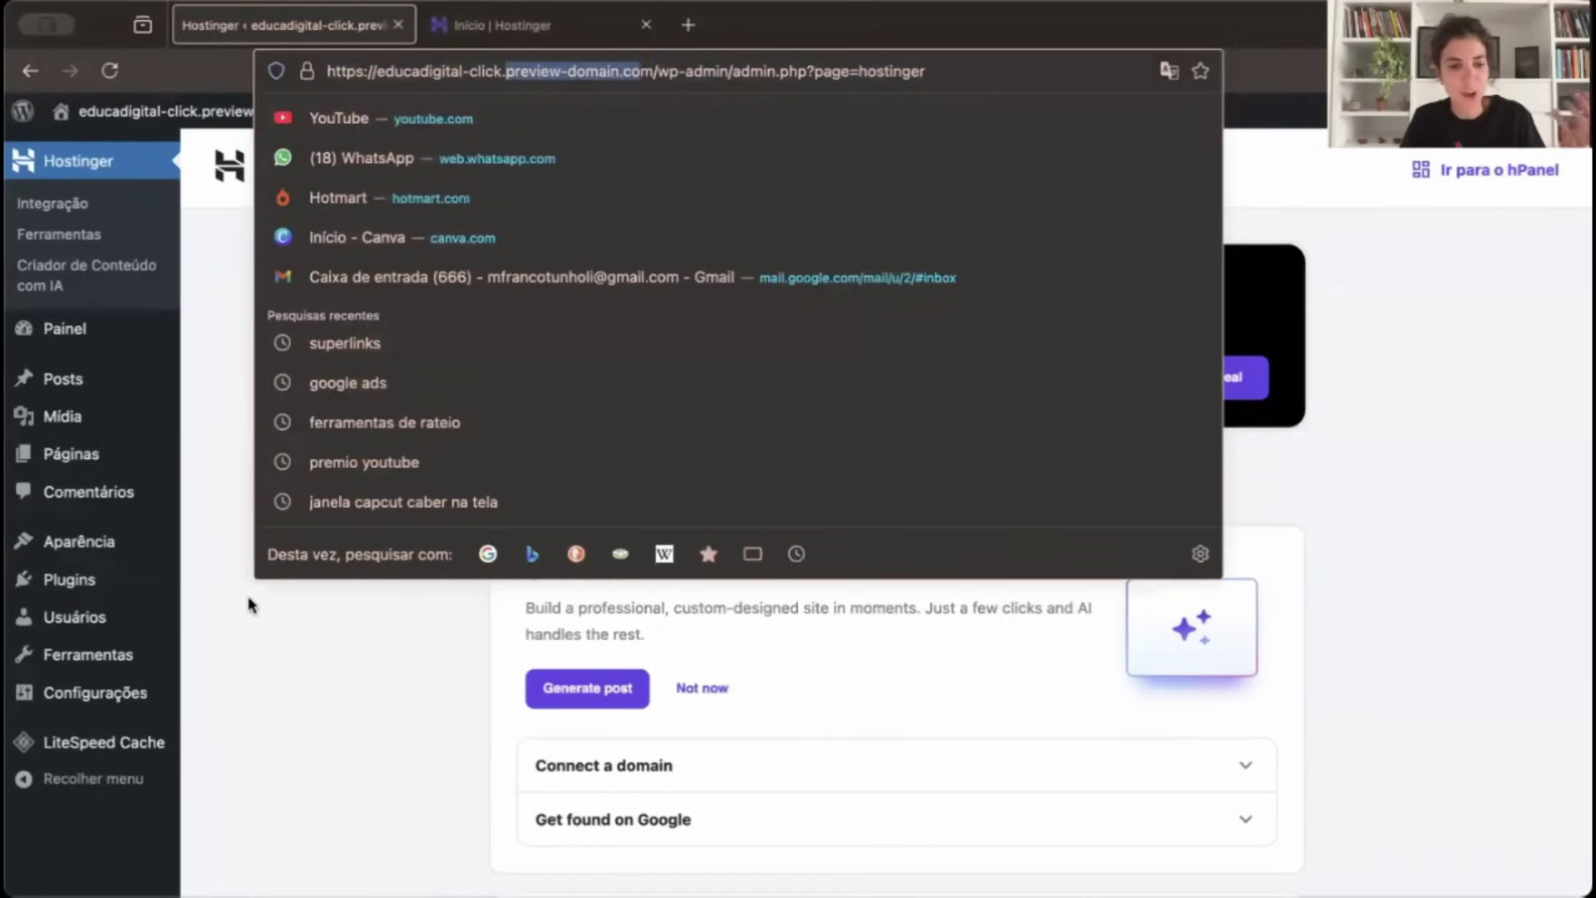
pyautogui.click(273, 653)
pyautogui.scroll(-5, 274, 653)
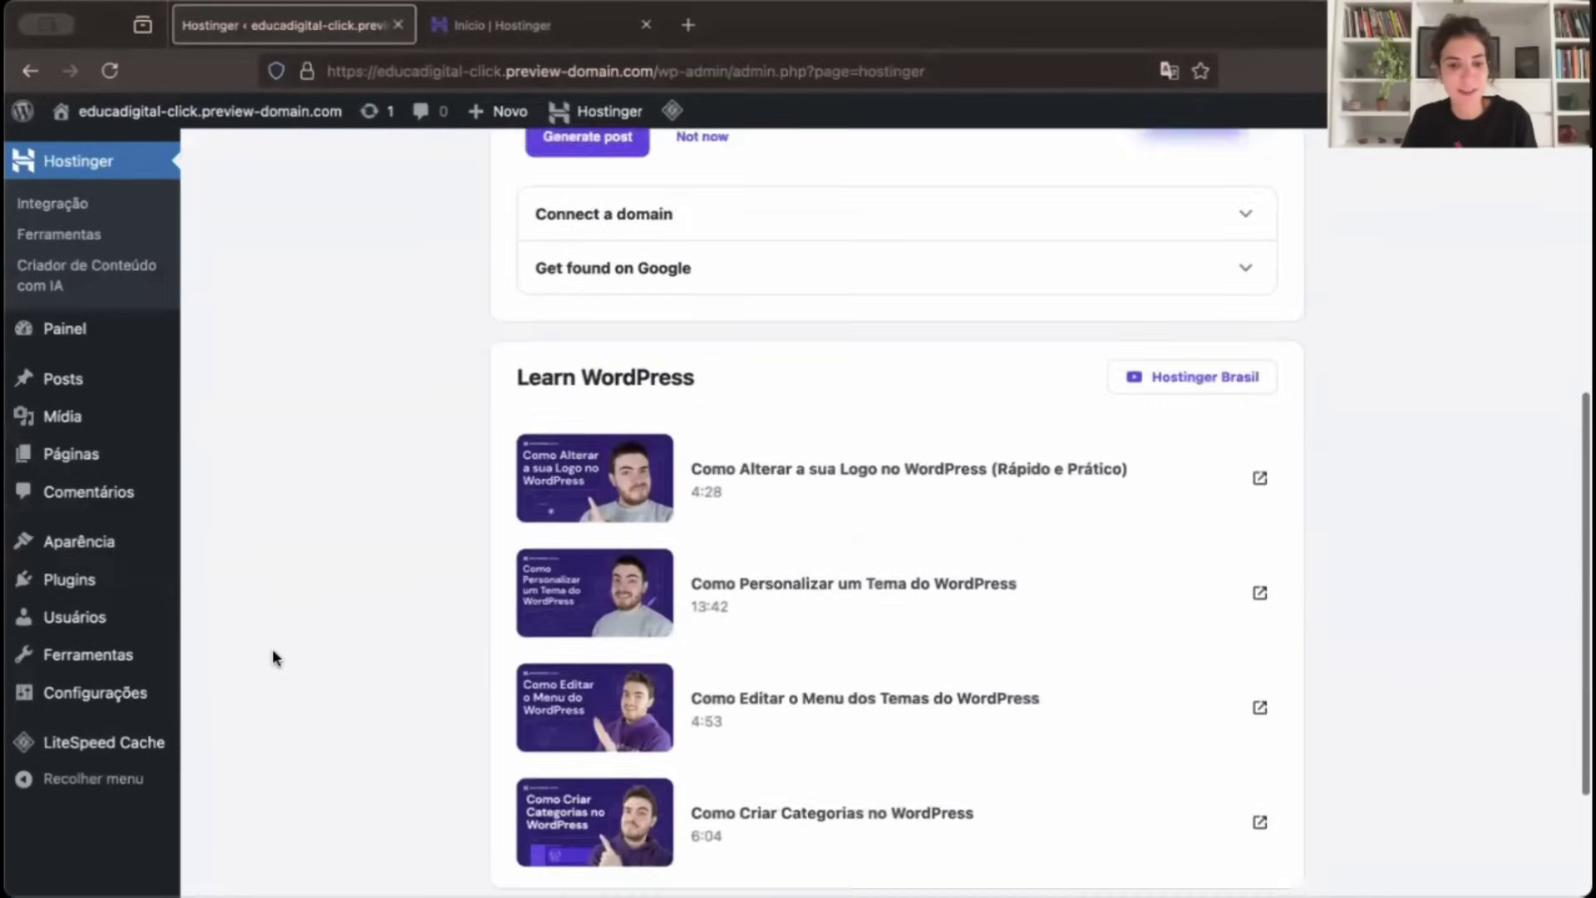
pyautogui.scroll(5, 272, 648)
pyautogui.scroll(-7, 272, 649)
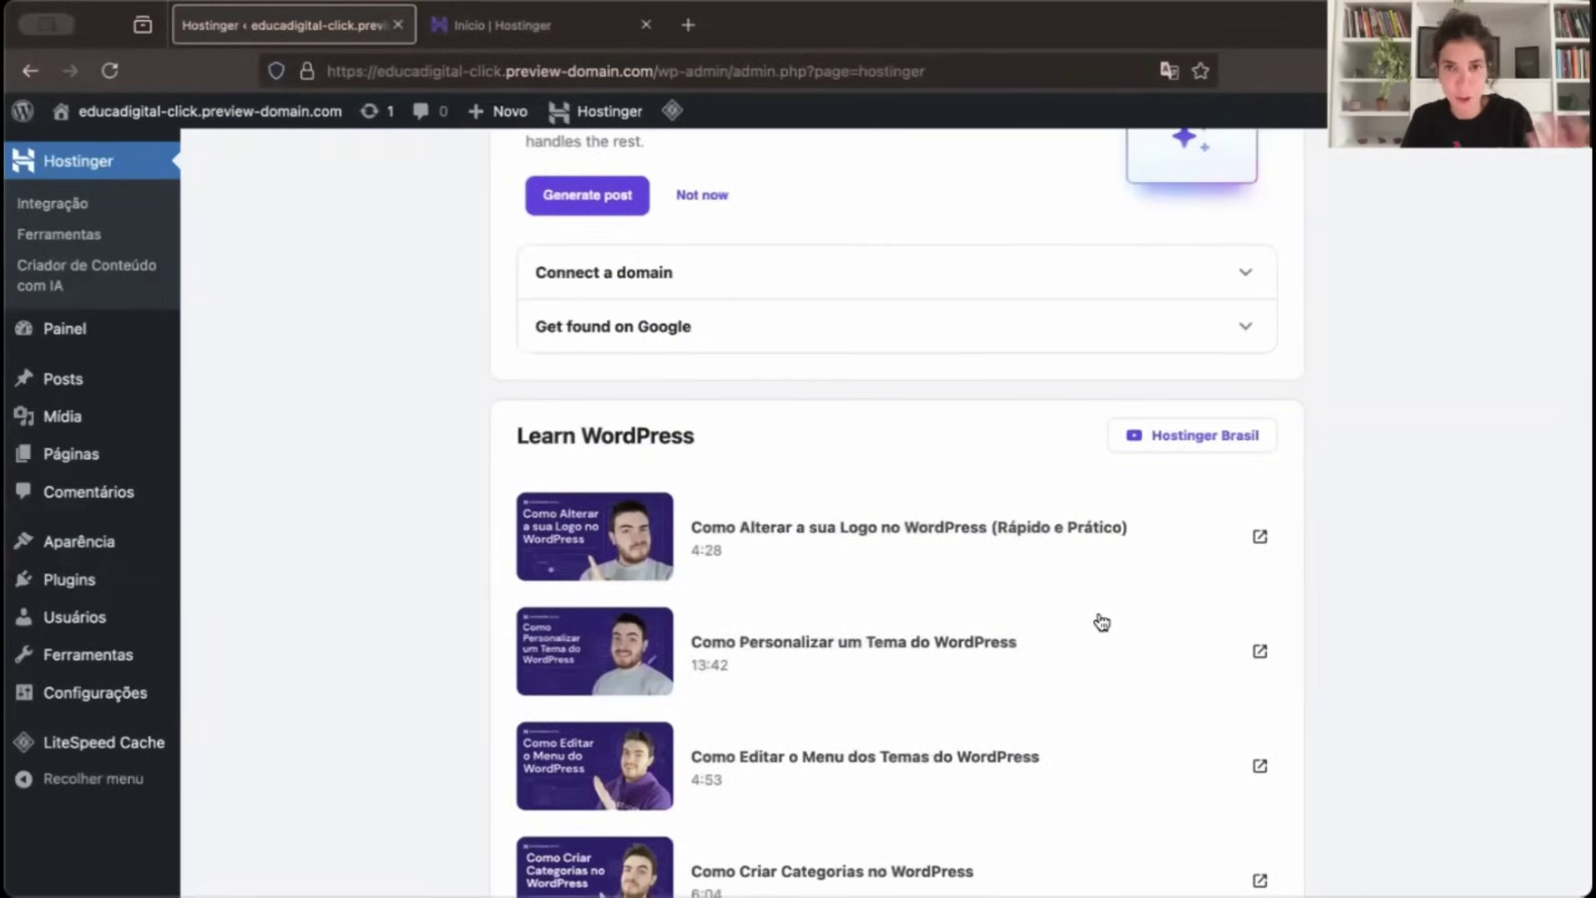
pyautogui.scroll(-3, 1102, 622)
pyautogui.scroll(10, 1101, 622)
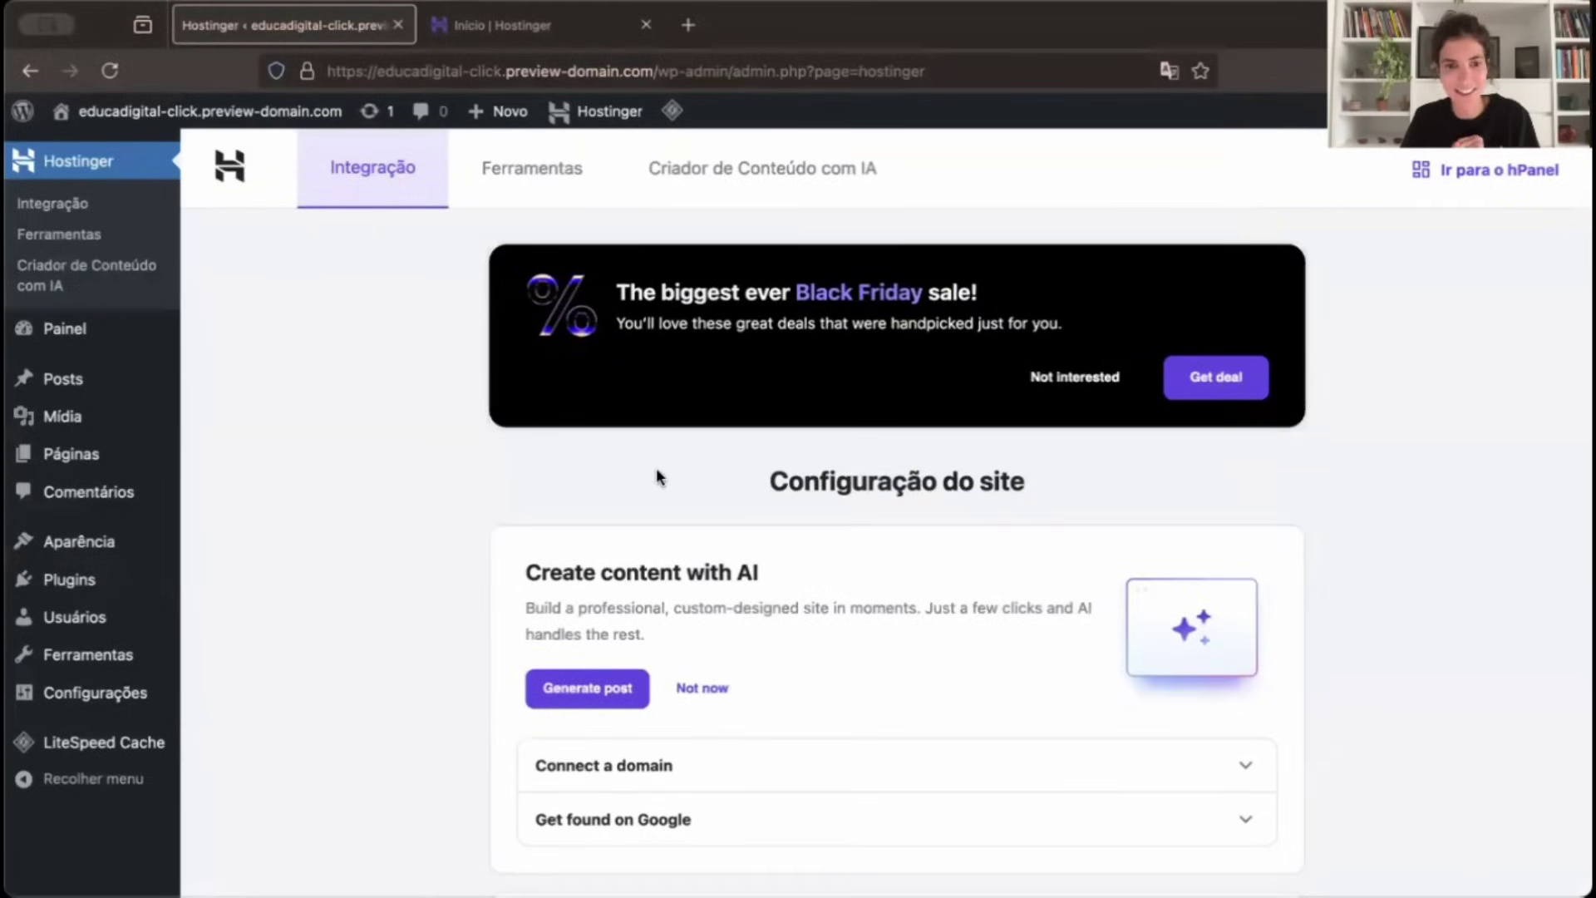
# Return to the Hostinger panel's site list and open the WordPress admin of educadigital.click.
pyautogui.click(512, 28)
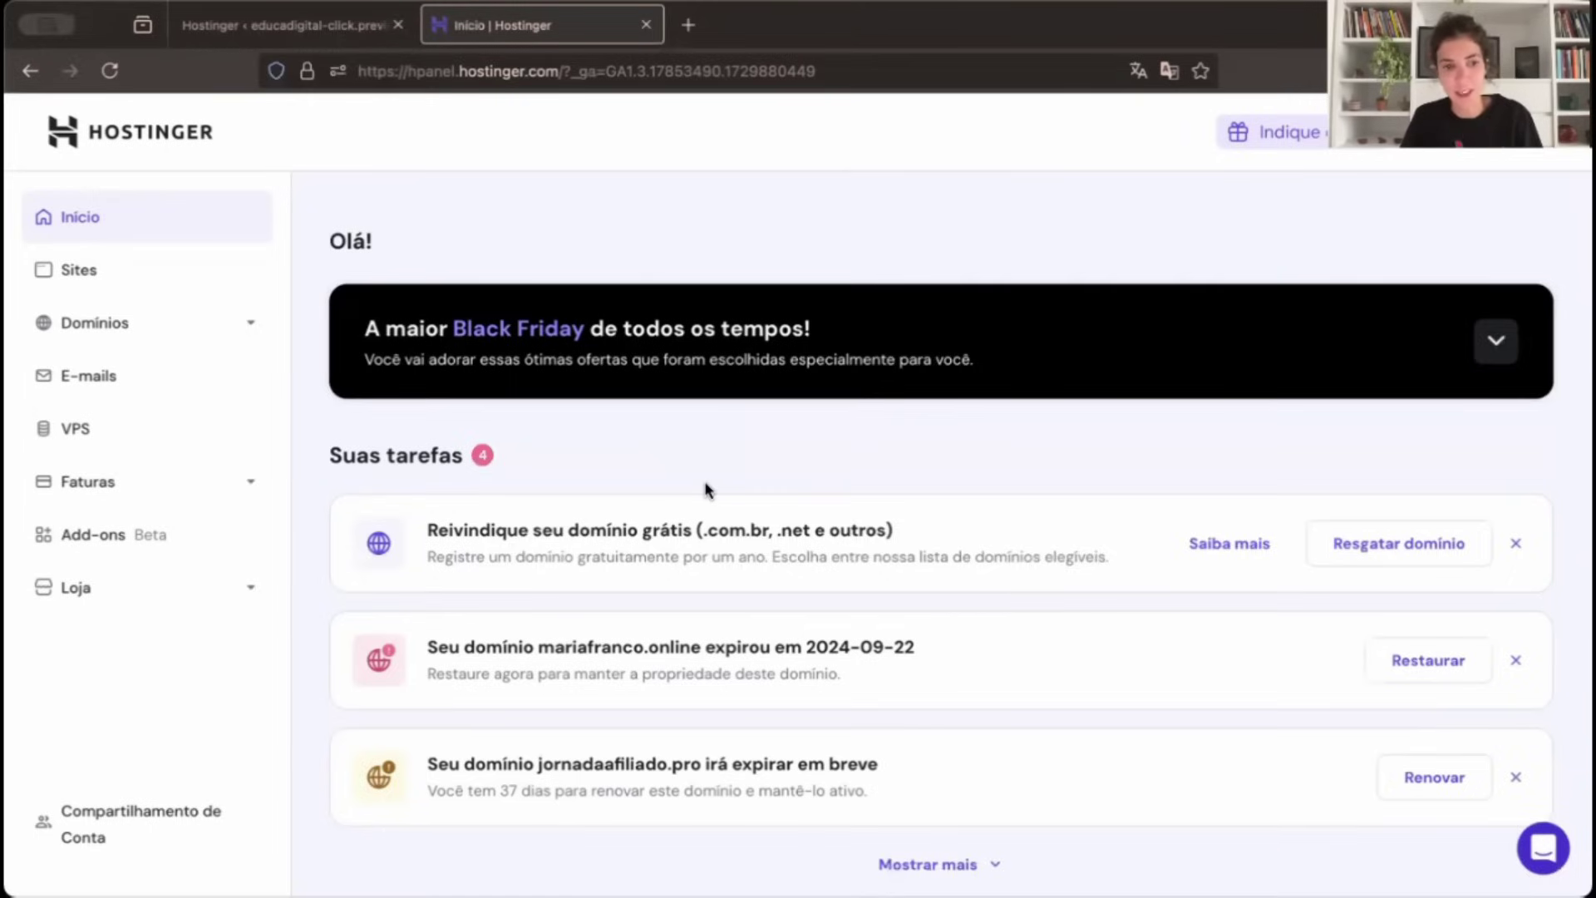
pyautogui.click(109, 281)
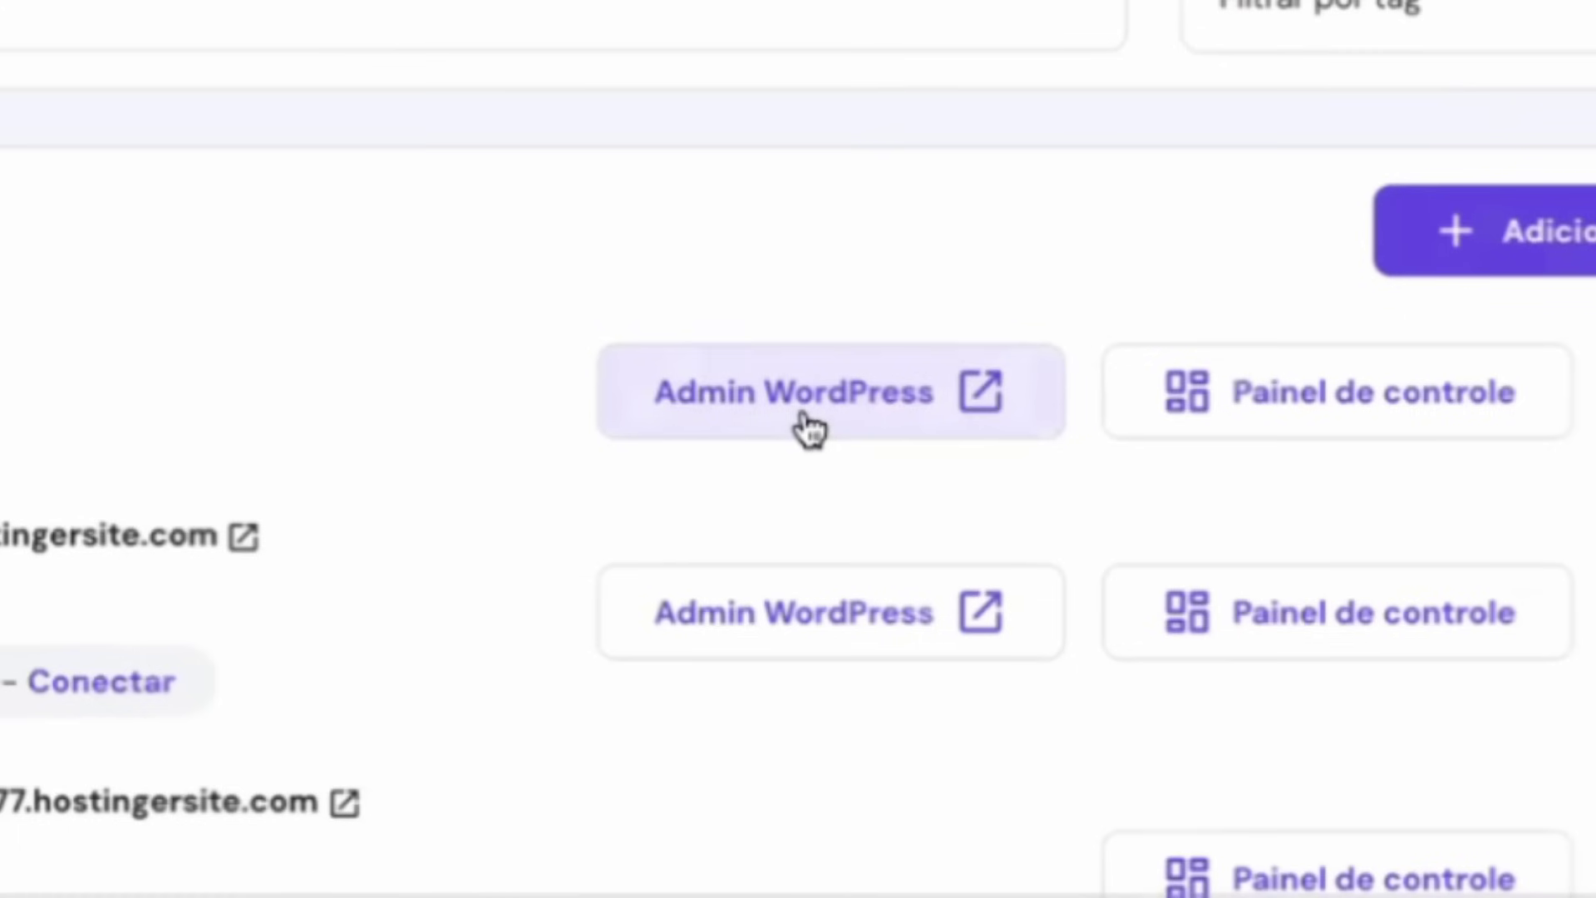
pyautogui.click(805, 426)
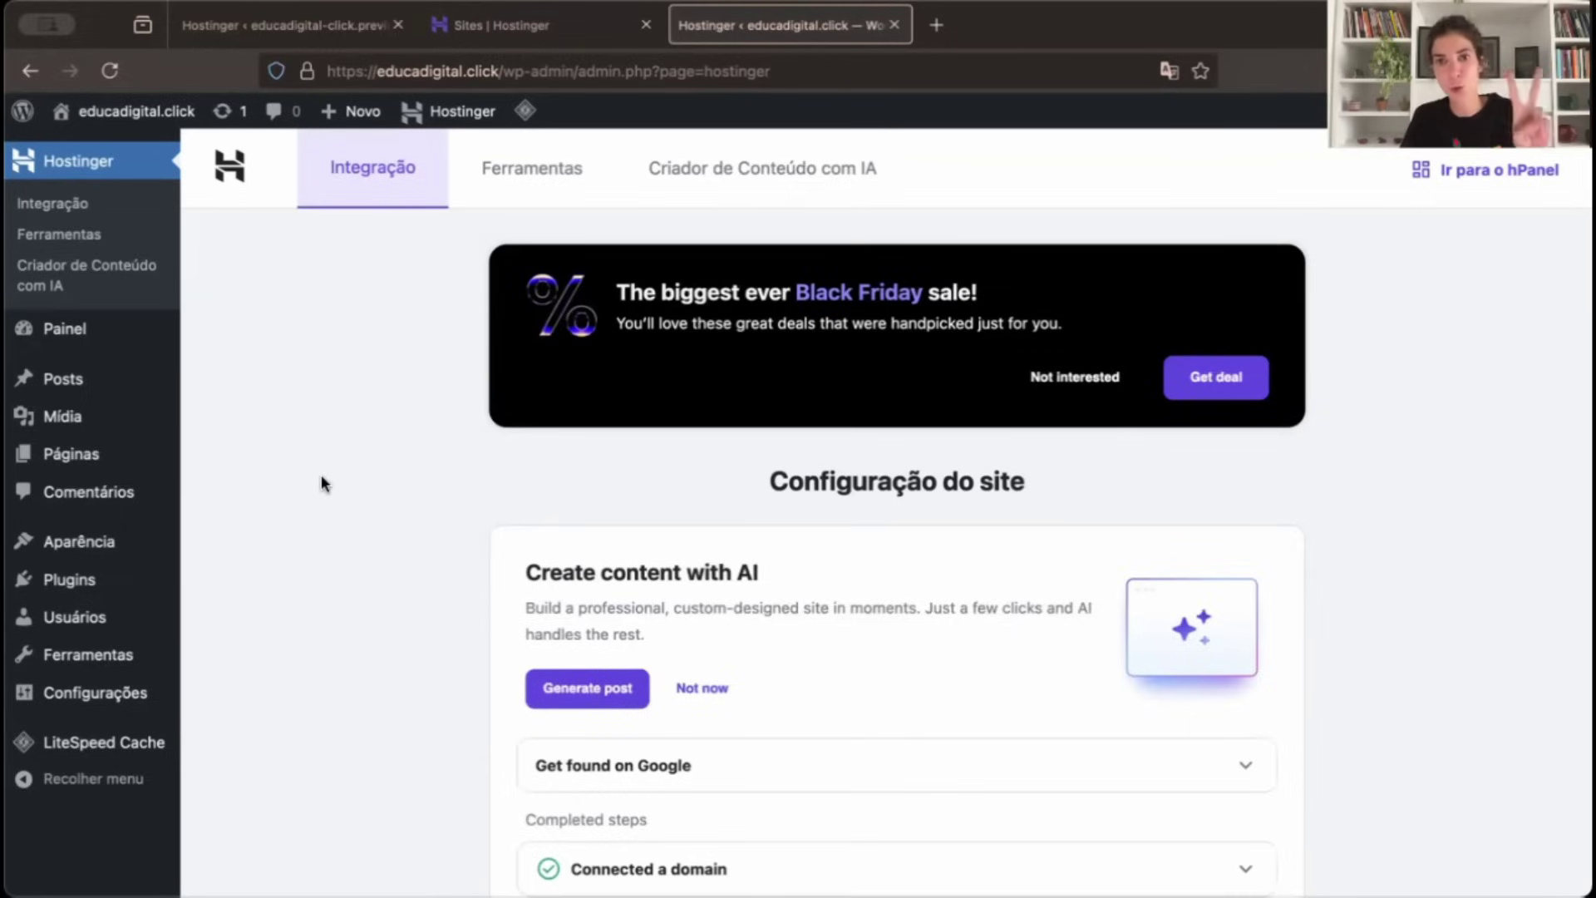
# Find the Elementor Website Builder plugin by searching for "elementor", then install and activate it.
pyautogui.moveTo(54, 586)
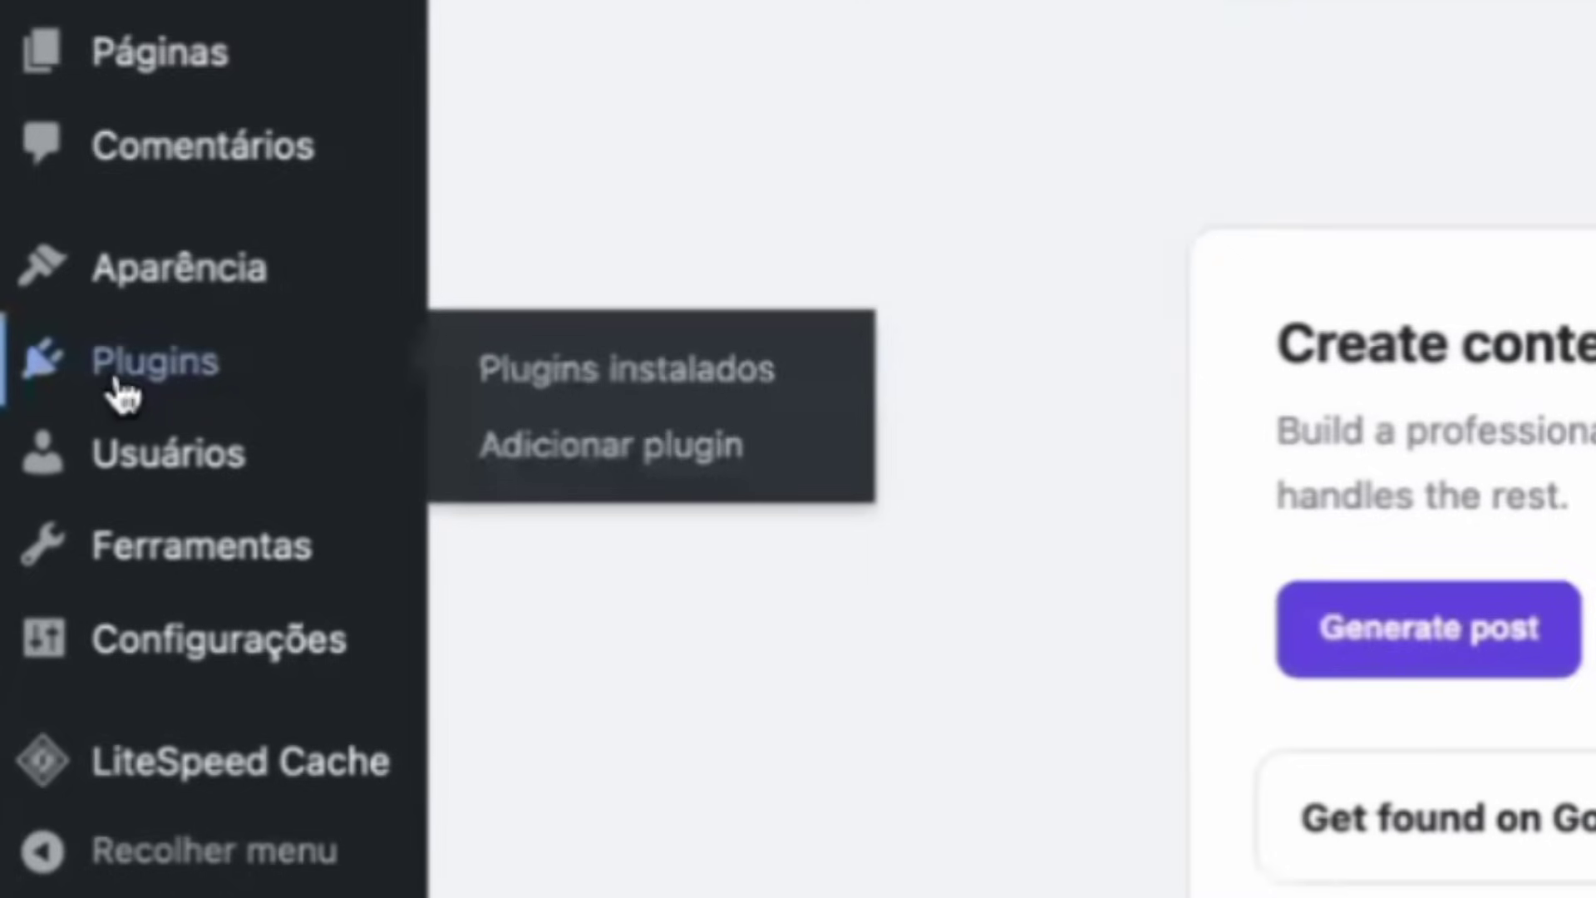
pyautogui.click(707, 449)
pyautogui.click(1230, 239)
pyautogui.write('elementor')
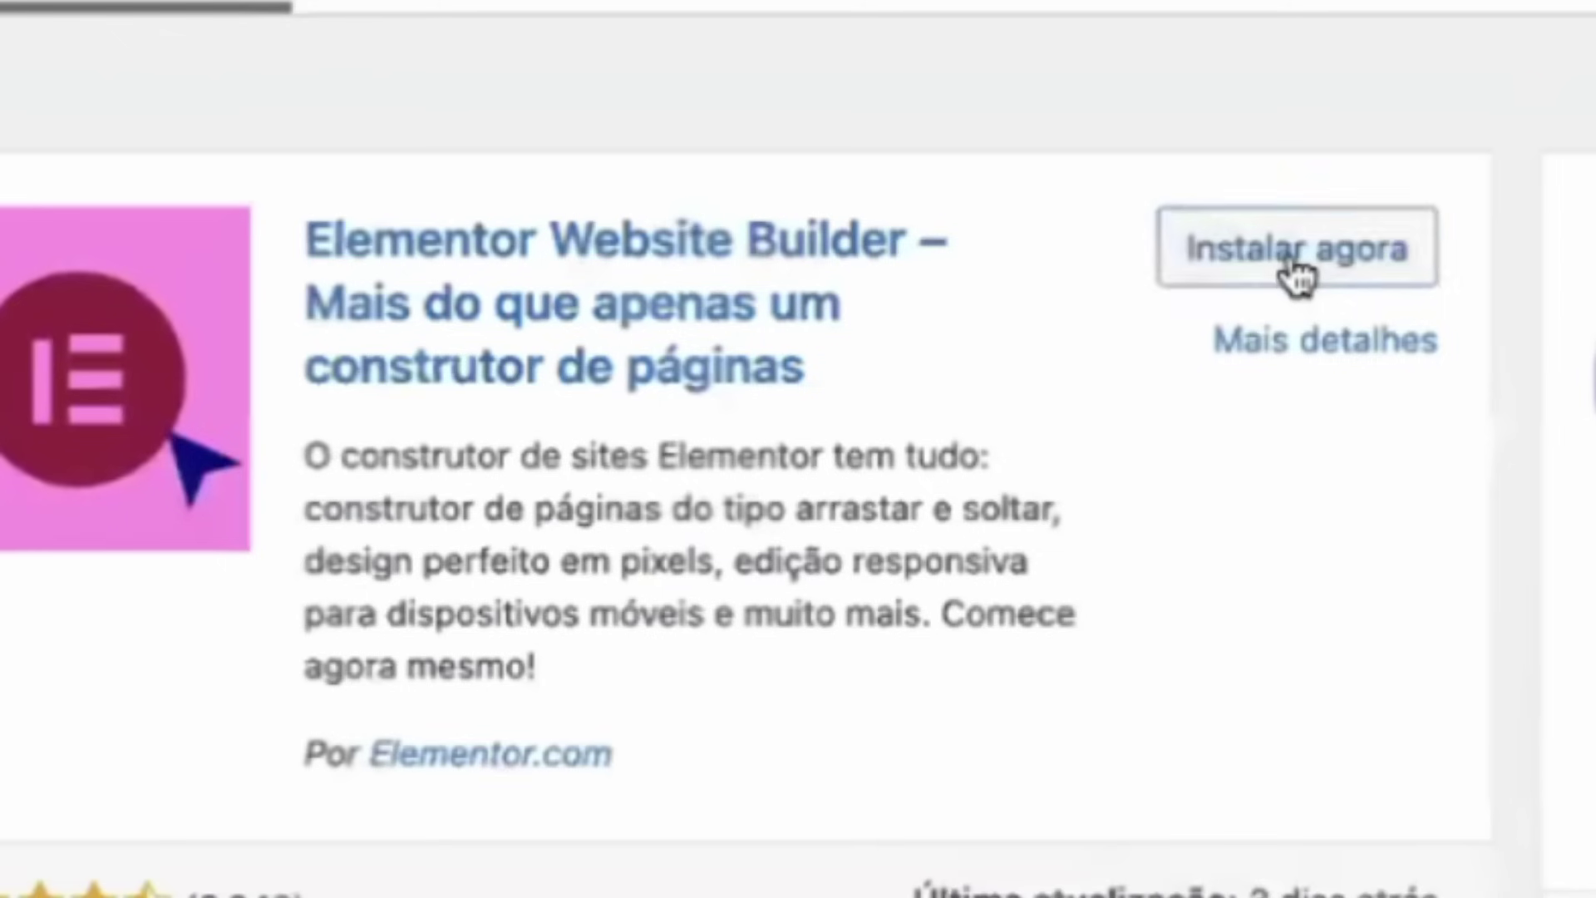
pyautogui.click(797, 366)
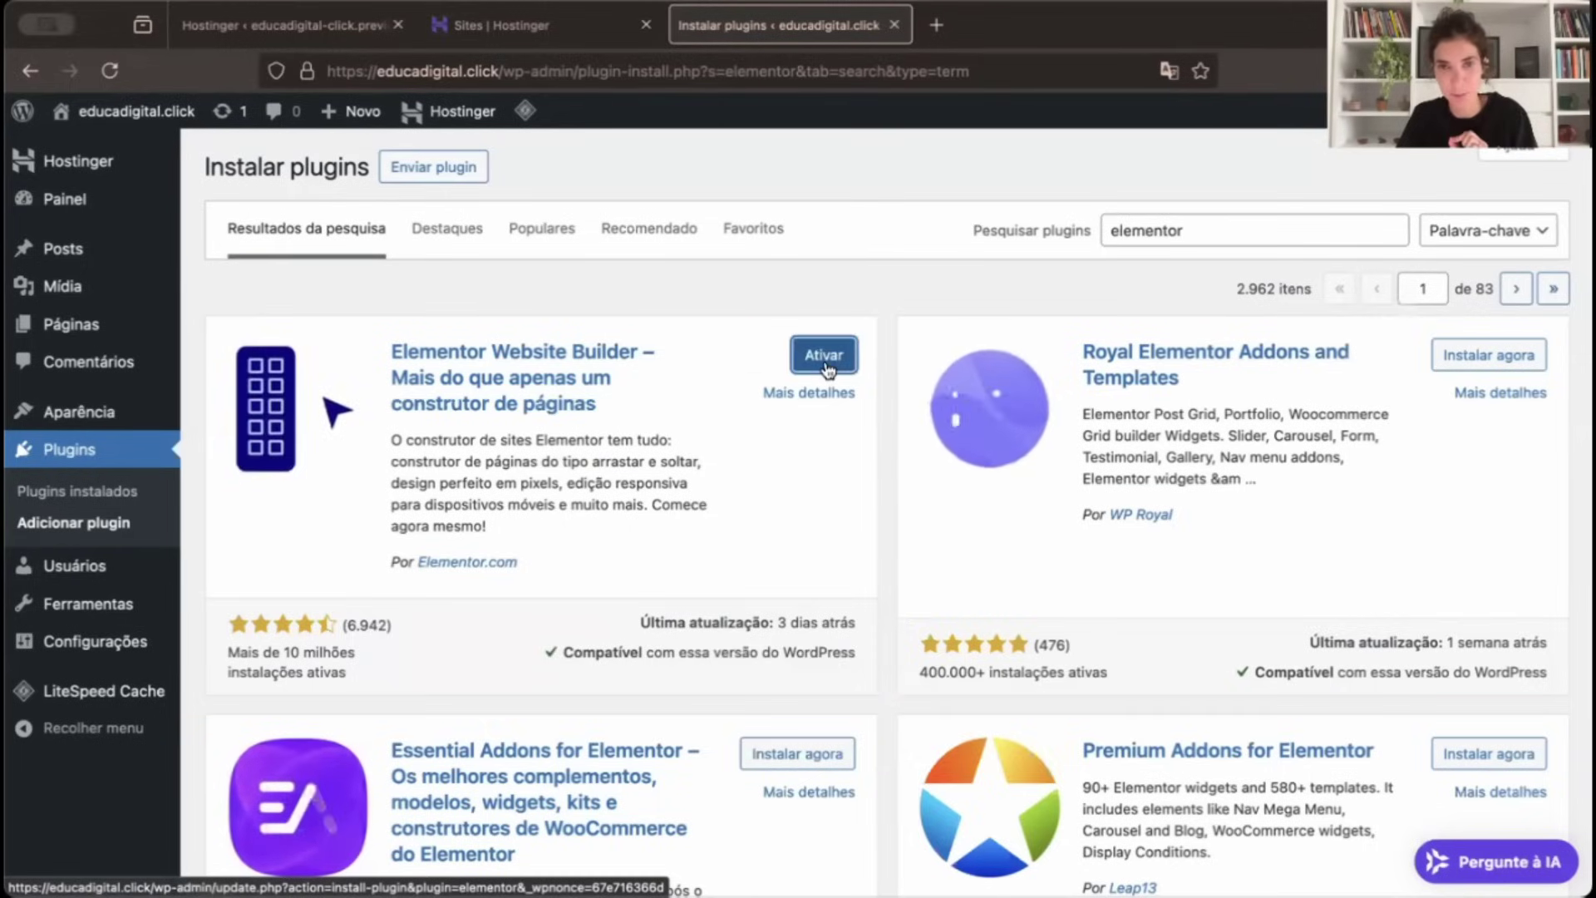
pyautogui.click(829, 366)
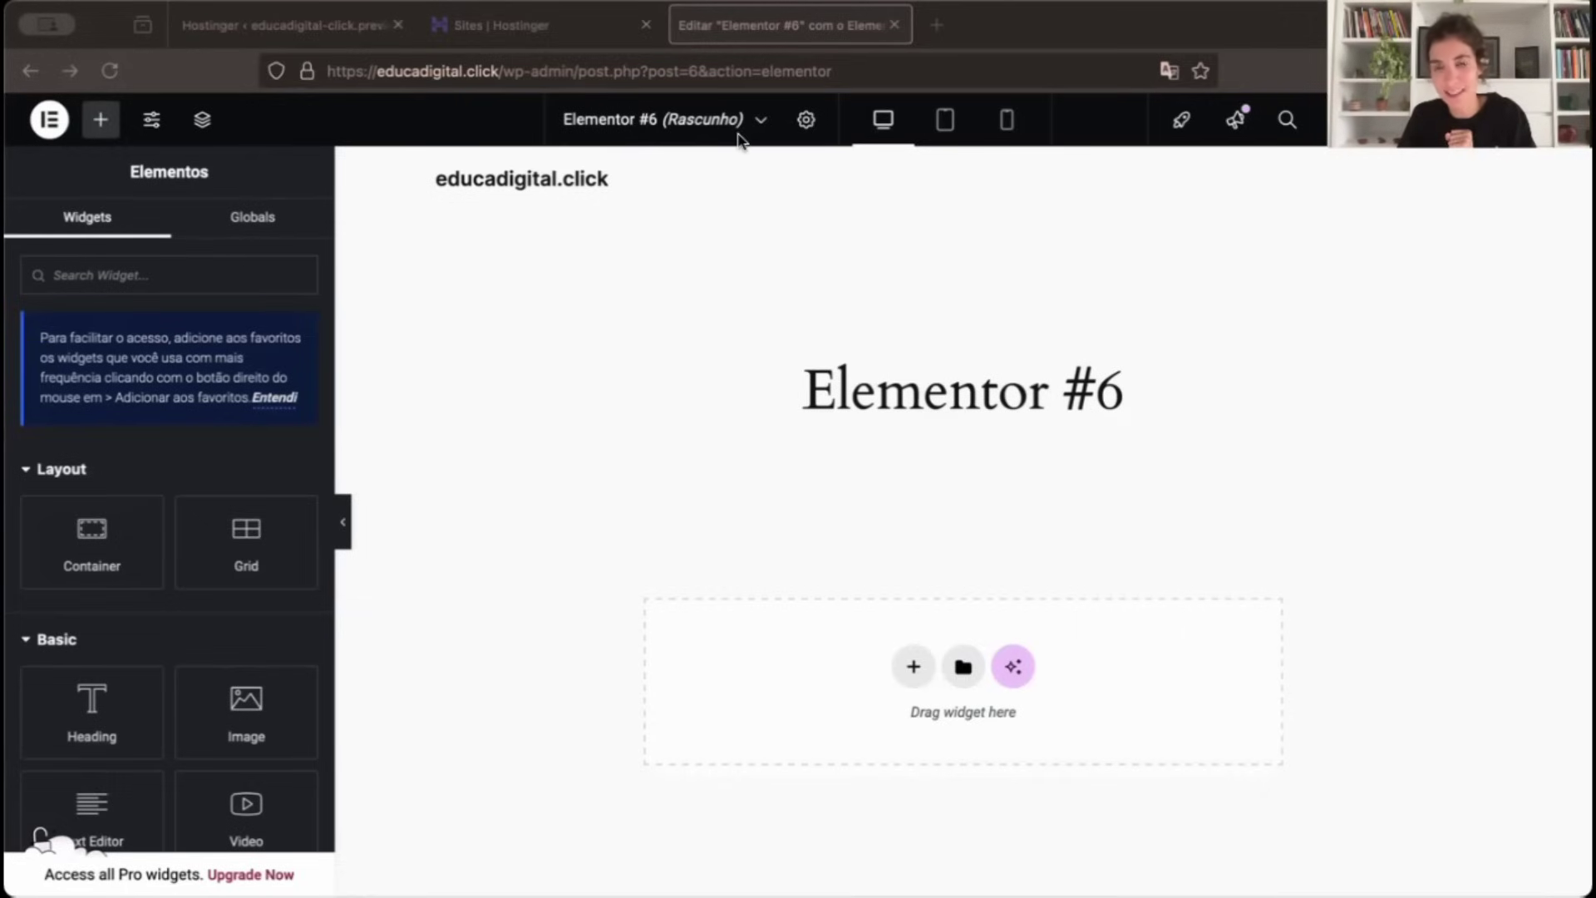
pyautogui.click(661, 71)
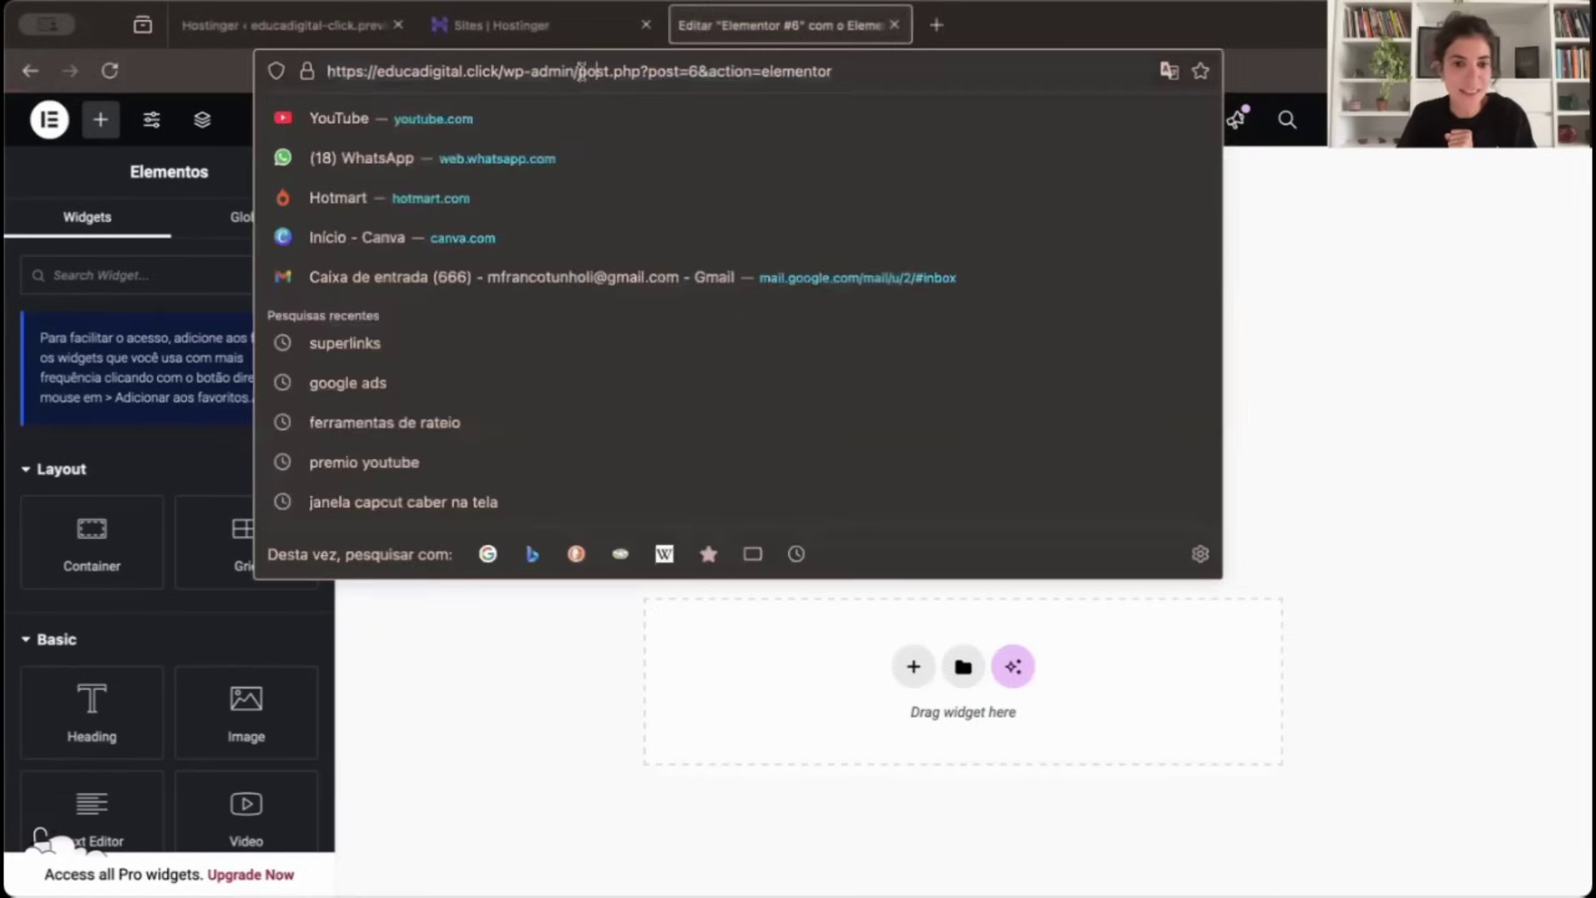
pyautogui.moveTo(578, 72); pyautogui.dragTo(831, 90)
pyautogui.press('BackSpace')
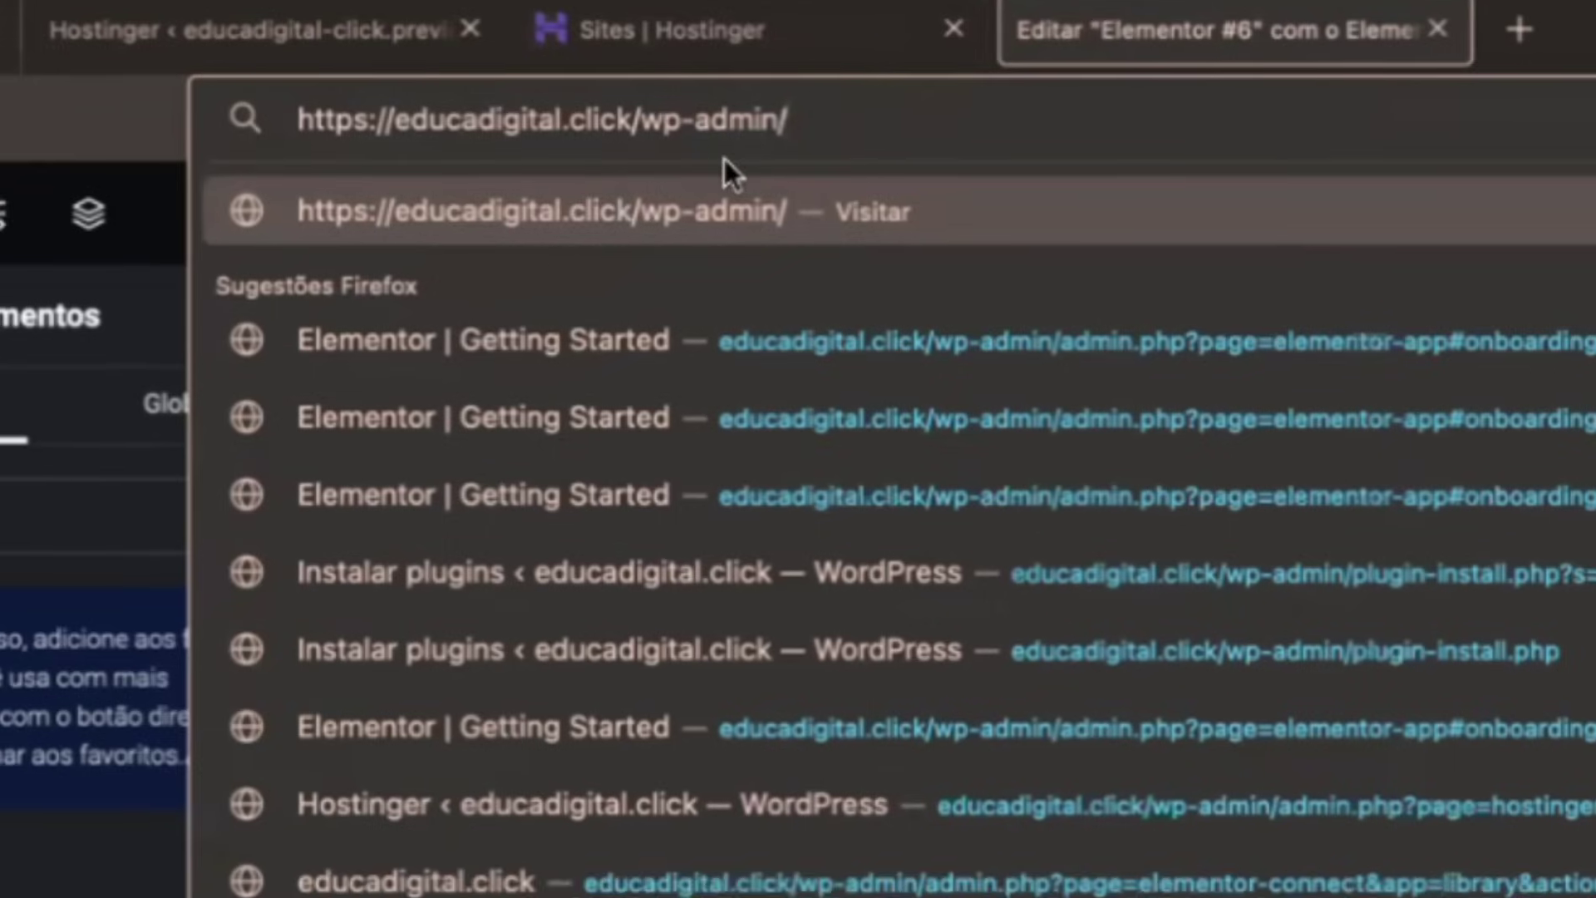
pyautogui.press('Return')
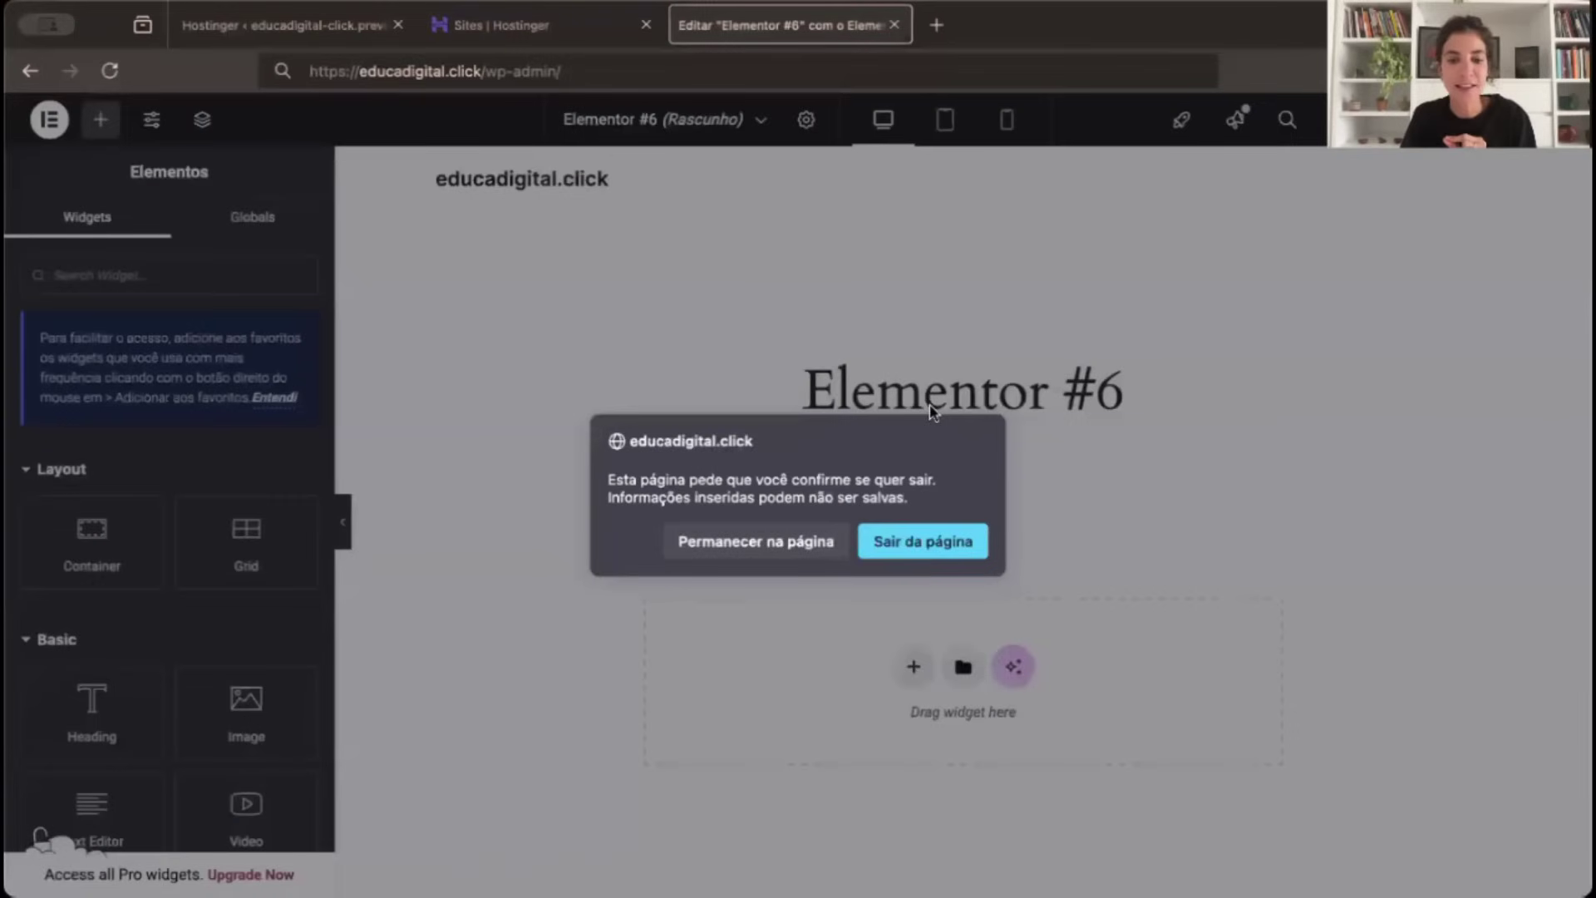
pyautogui.click(922, 542)
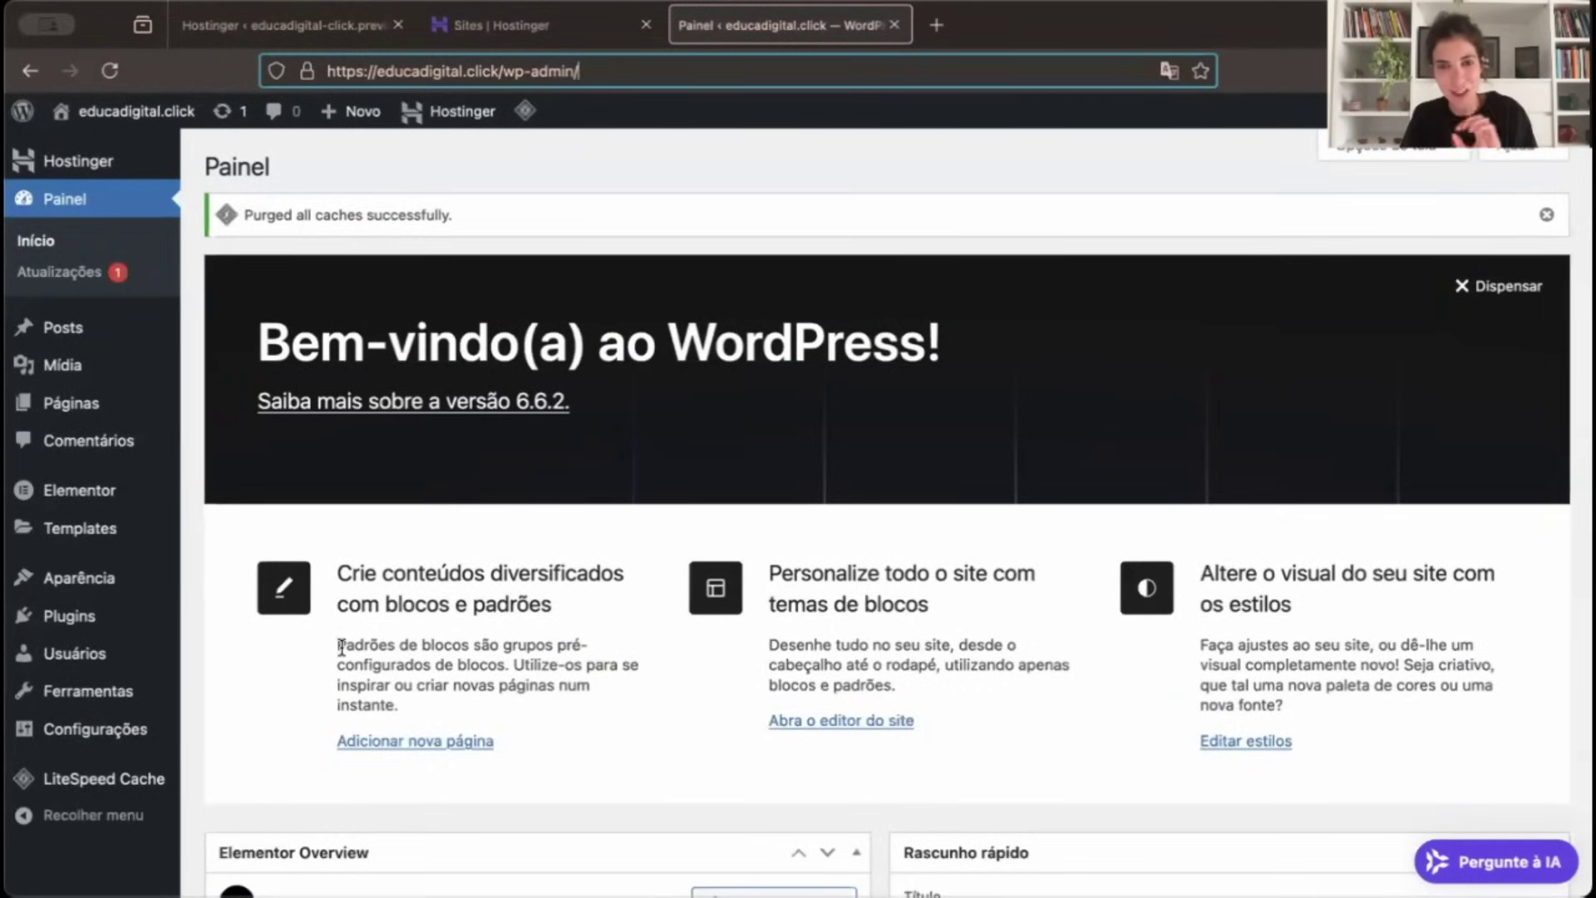
# Search the plugins to add for "envato elements" and install Envato Elements – Photos & Elementor Templates.
pyautogui.moveTo(91, 628)
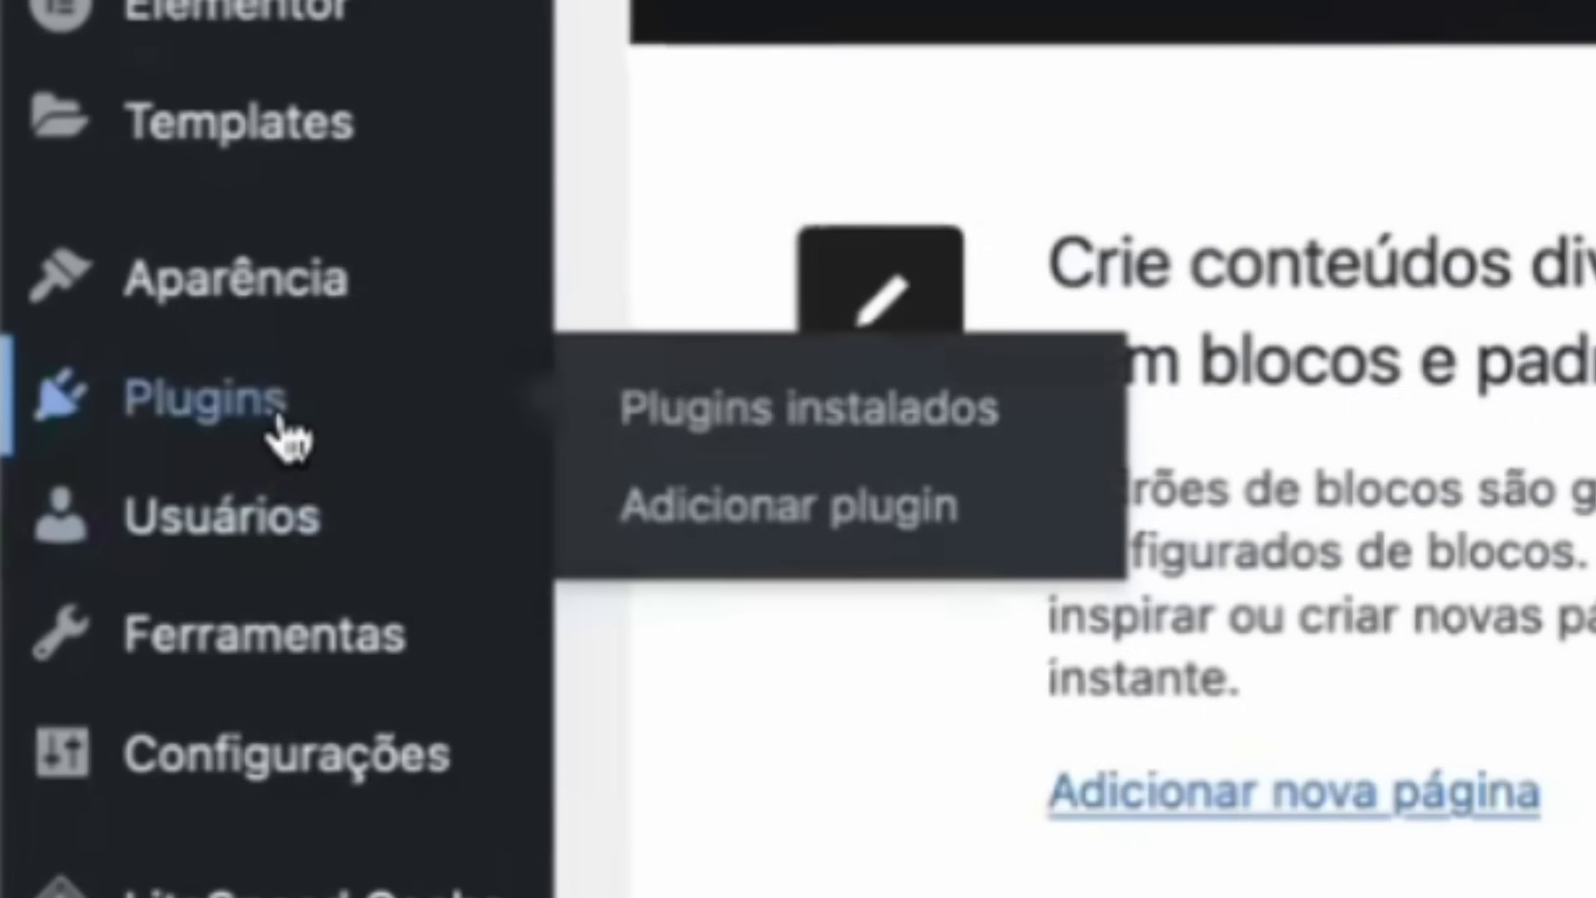
pyautogui.click(281, 655)
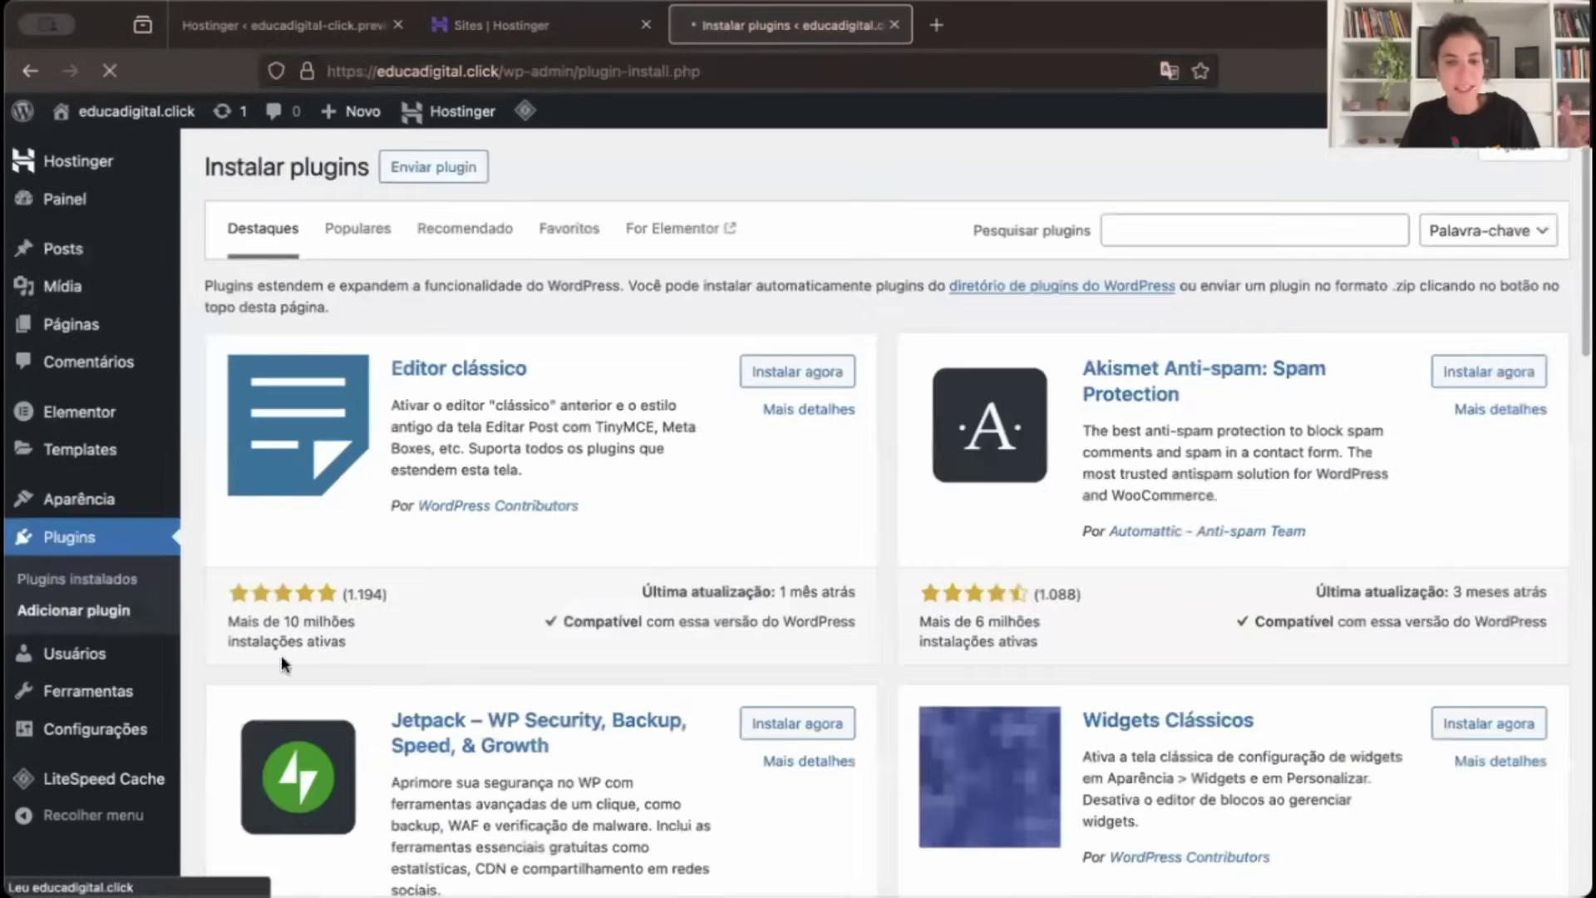
pyautogui.click(1180, 235)
pyautogui.write('envat')
pyautogui.click(1199, 260)
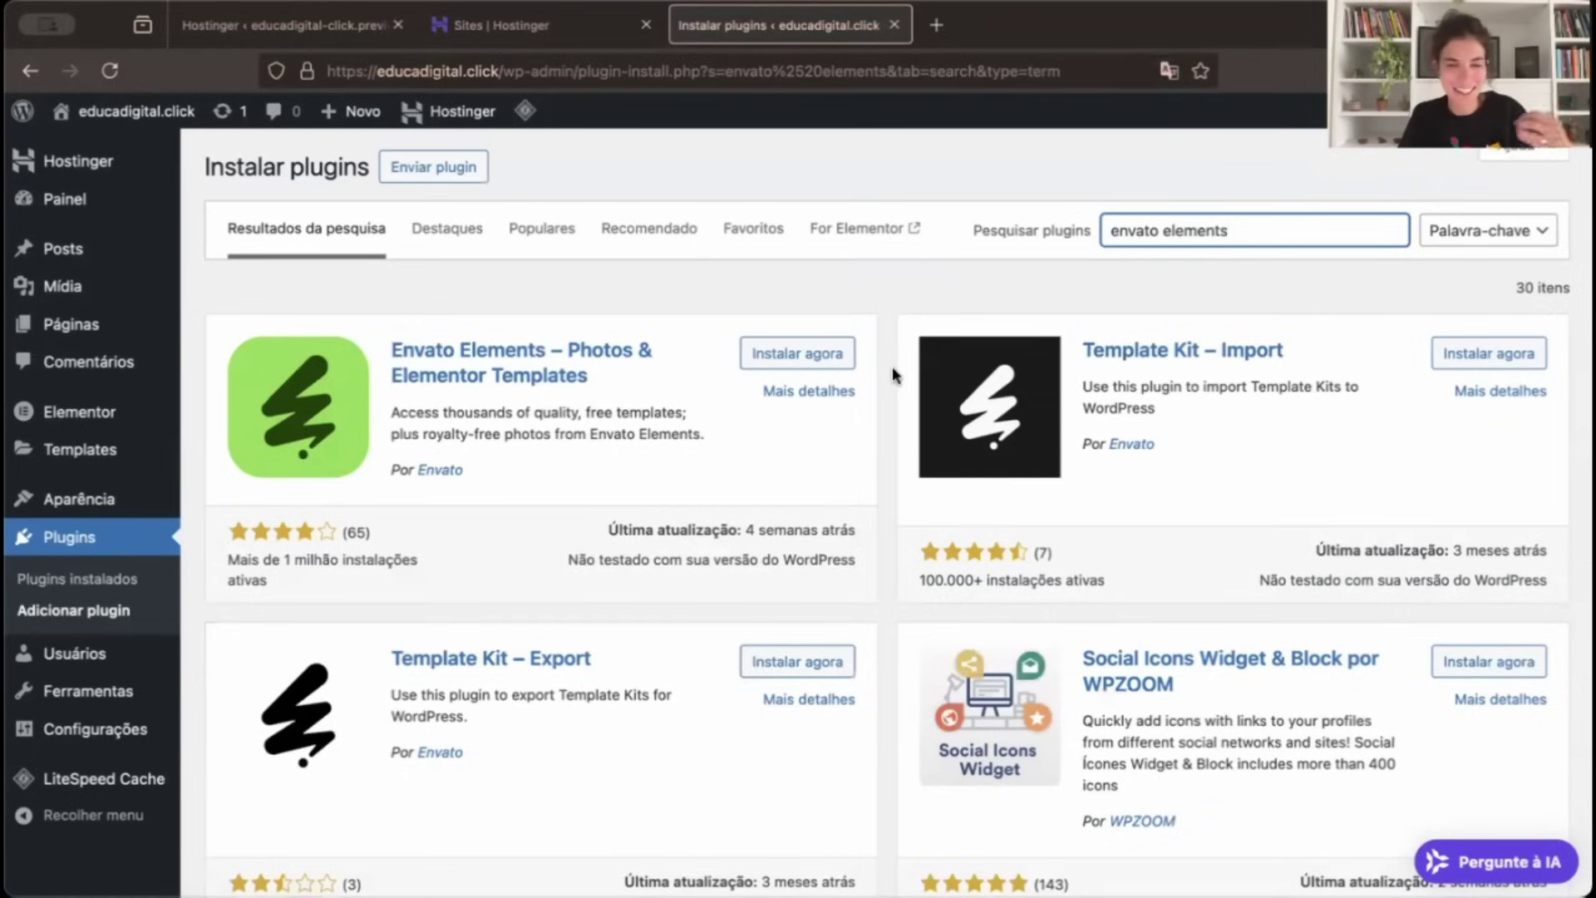
pyautogui.click(823, 355)
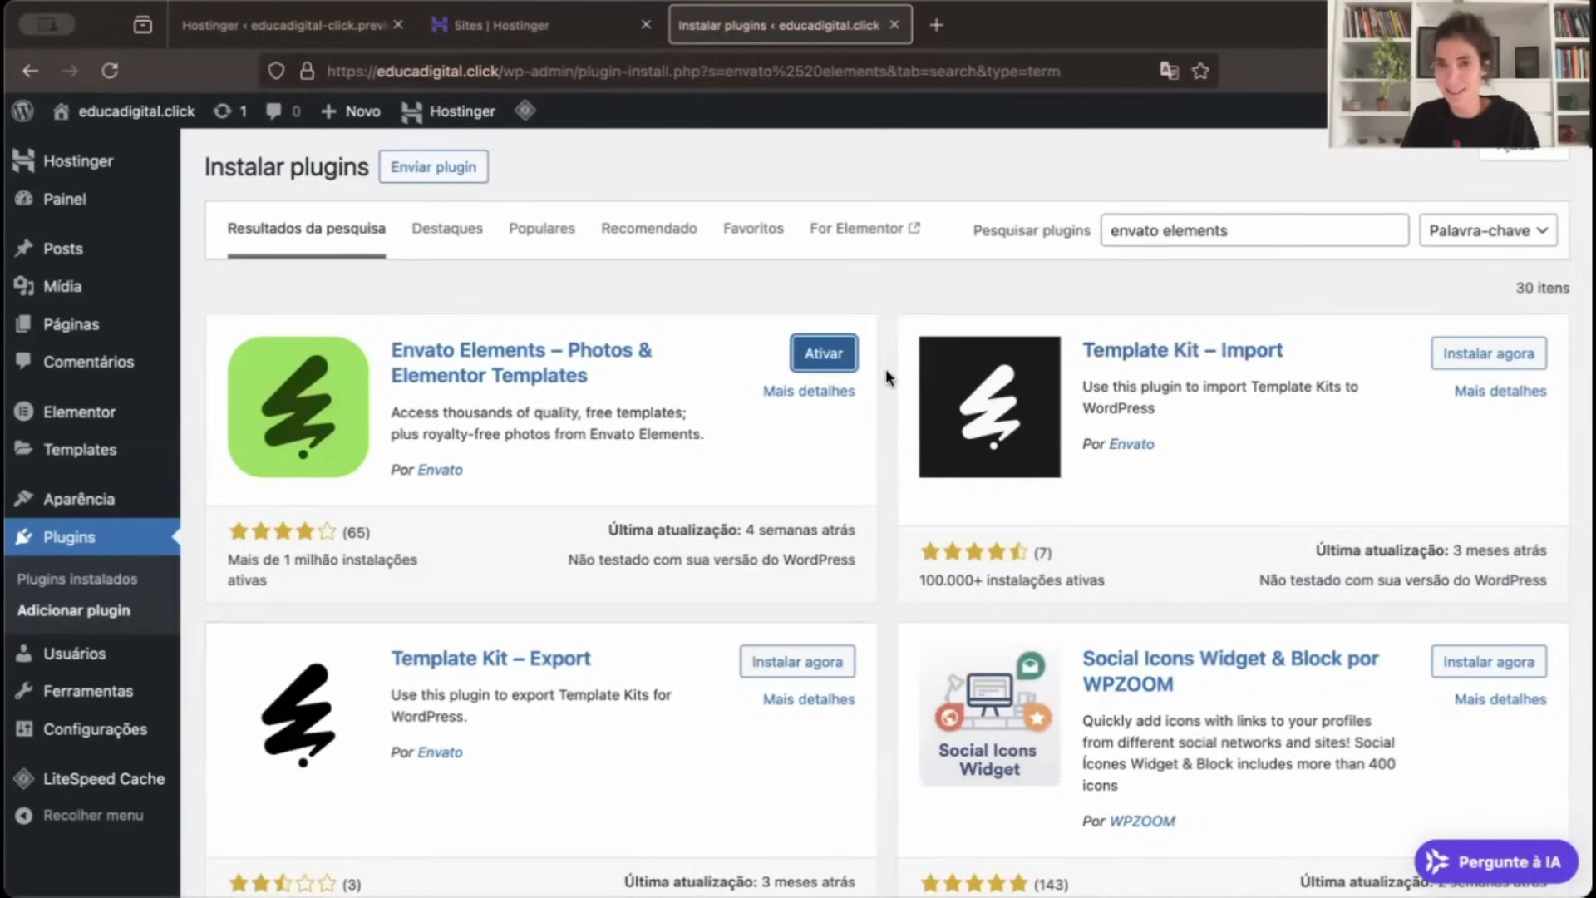
# Activate the Envato Elements plugin and open its collection of free template kits.
pyautogui.click(832, 359)
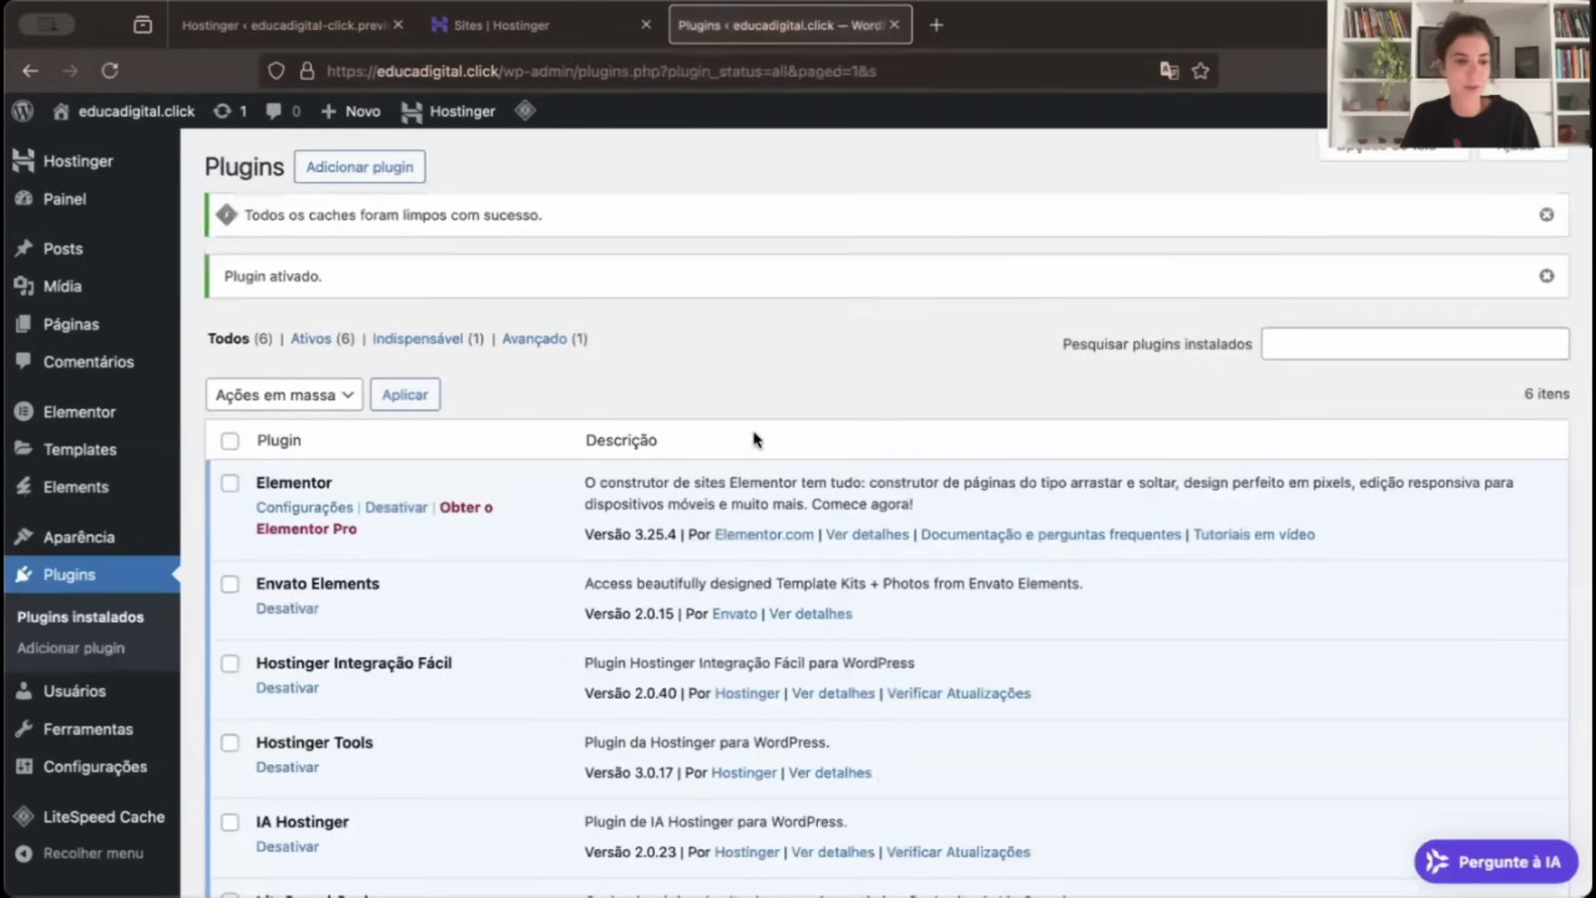
pyautogui.moveTo(159, 497)
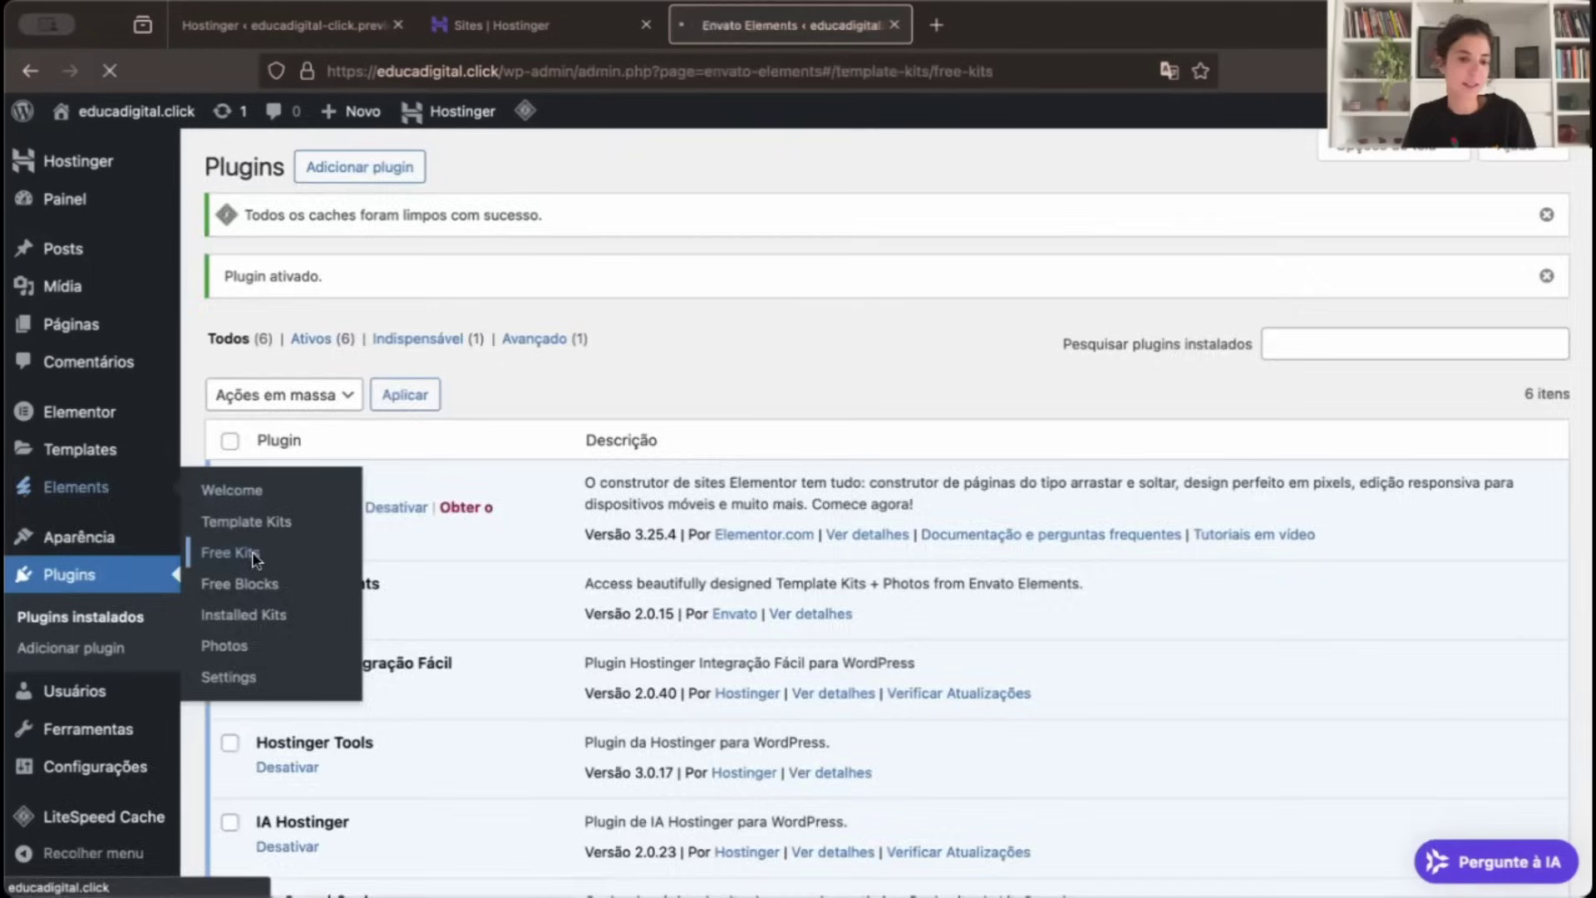
pyautogui.click(619, 478)
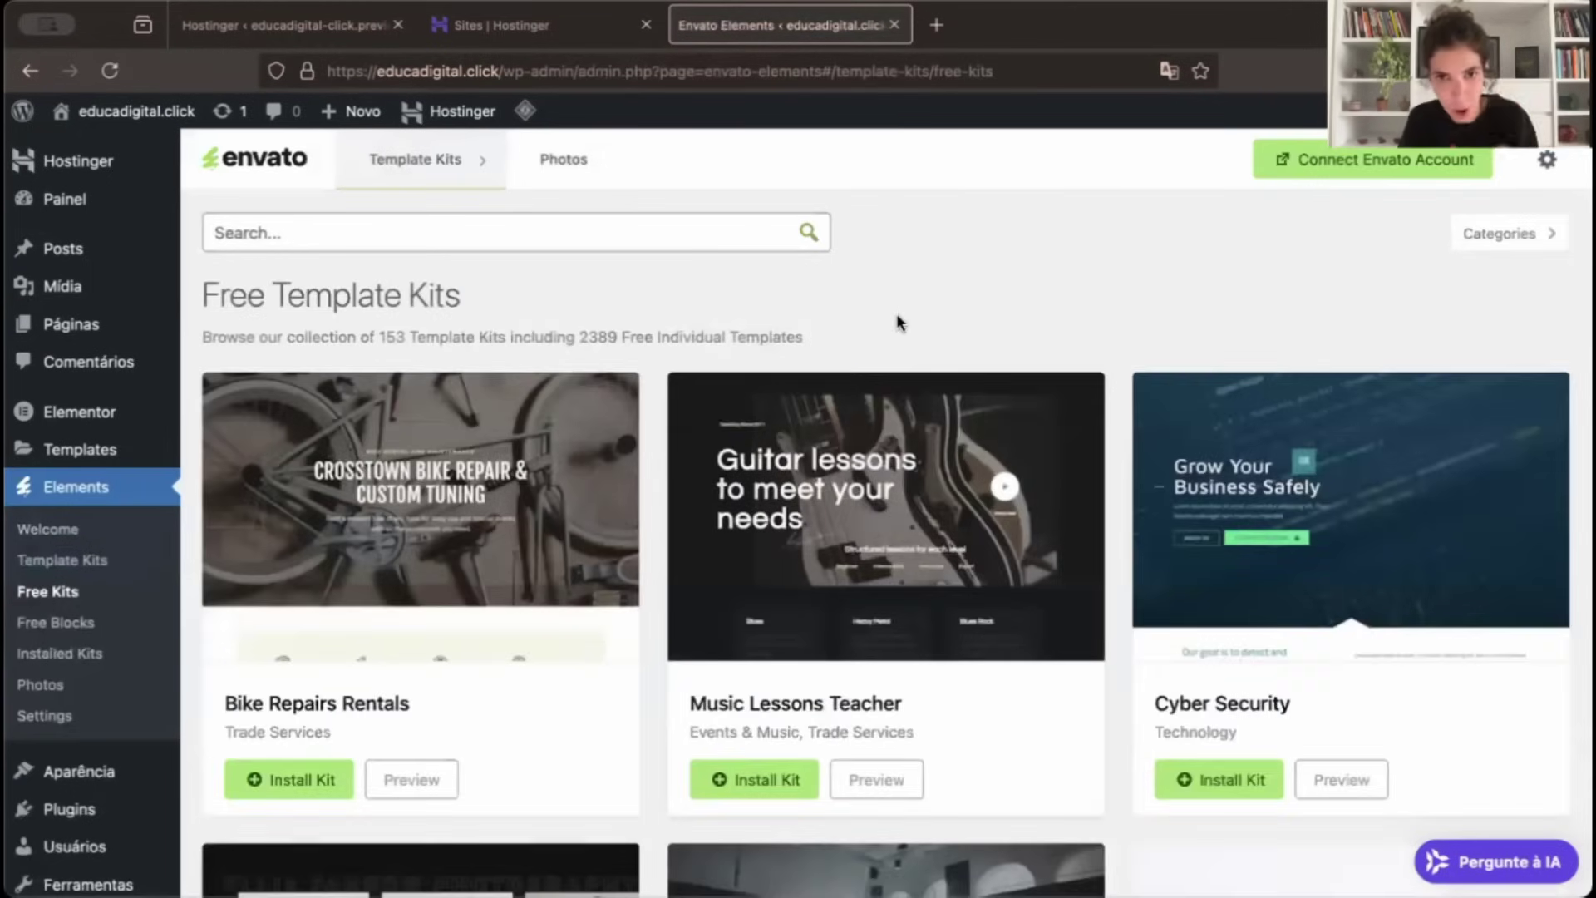
pyautogui.scroll(-2, 896, 315)
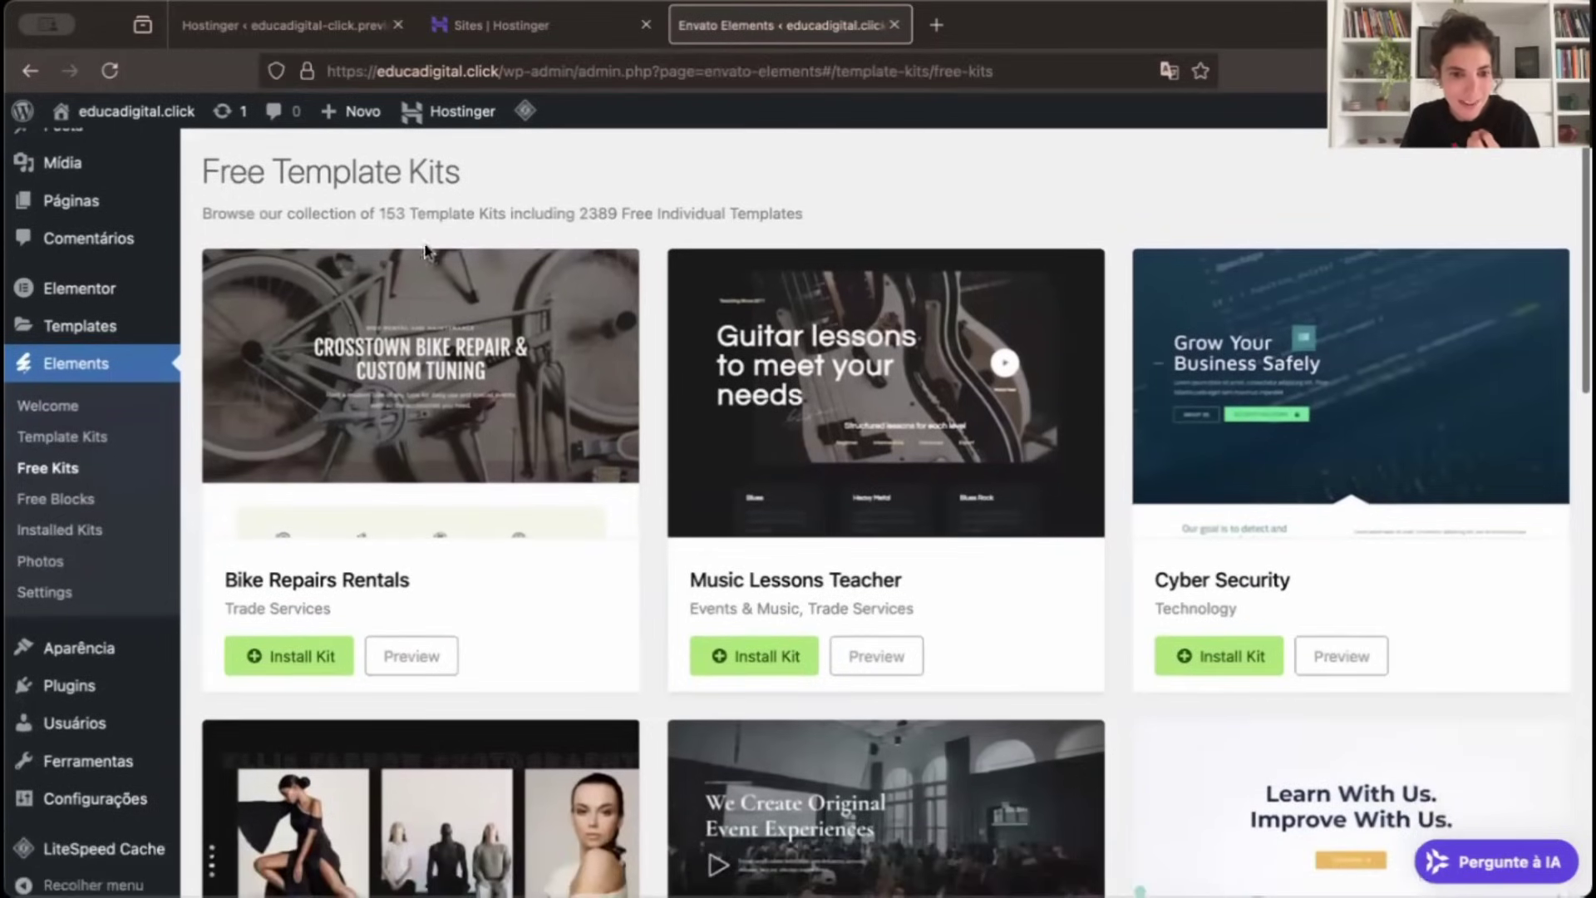
pyautogui.moveTo(388, 216); pyautogui.dragTo(515, 221)
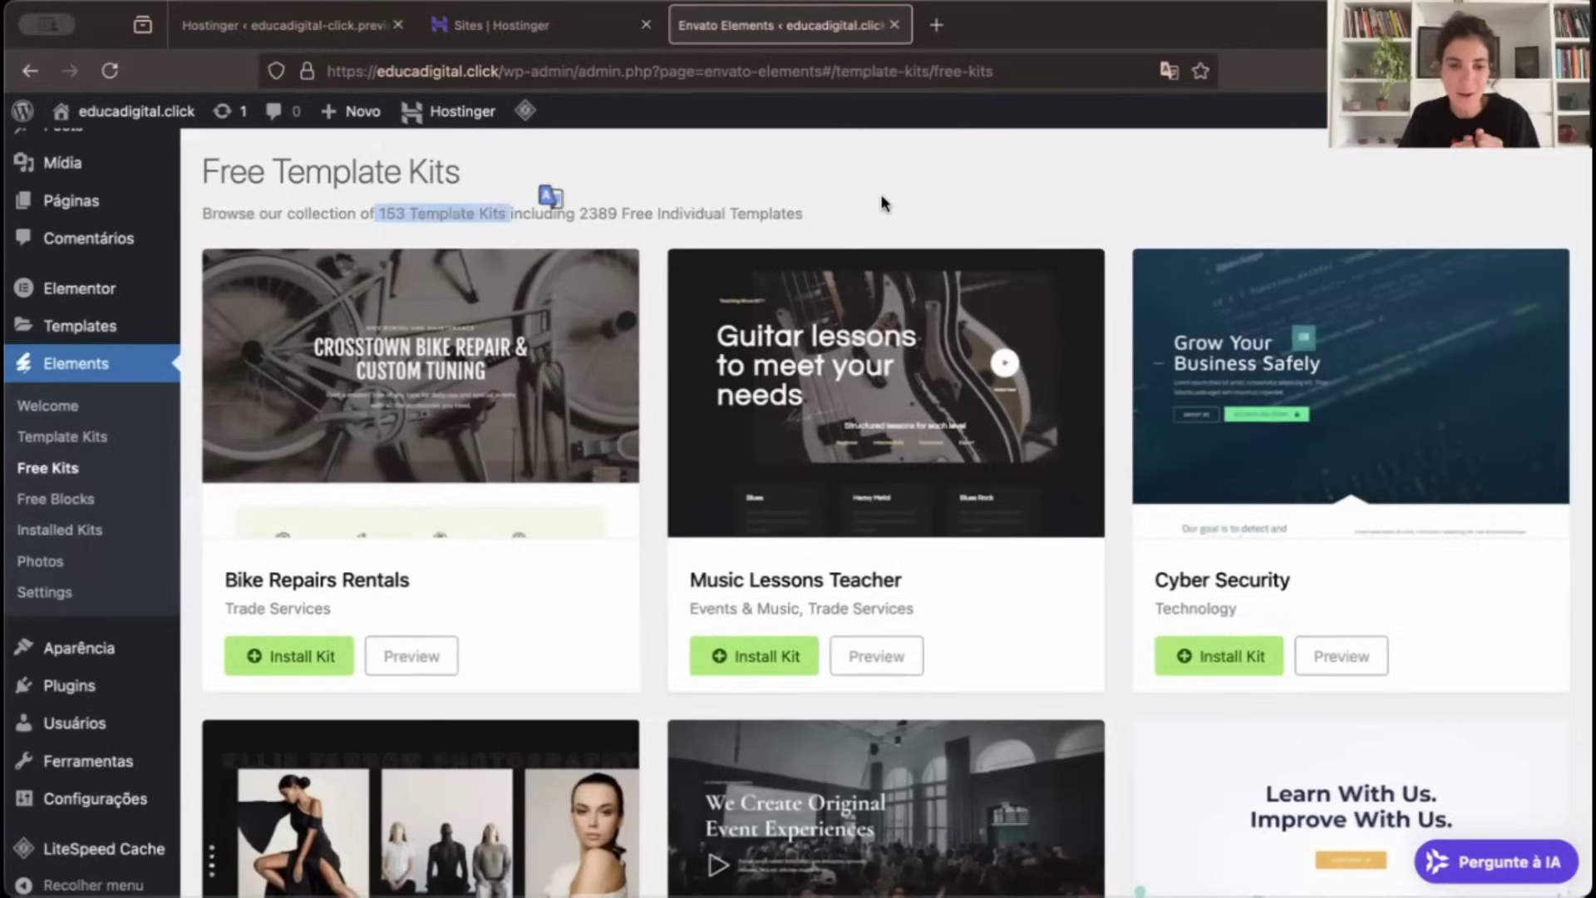
pyautogui.scroll(-1, 1058, 447)
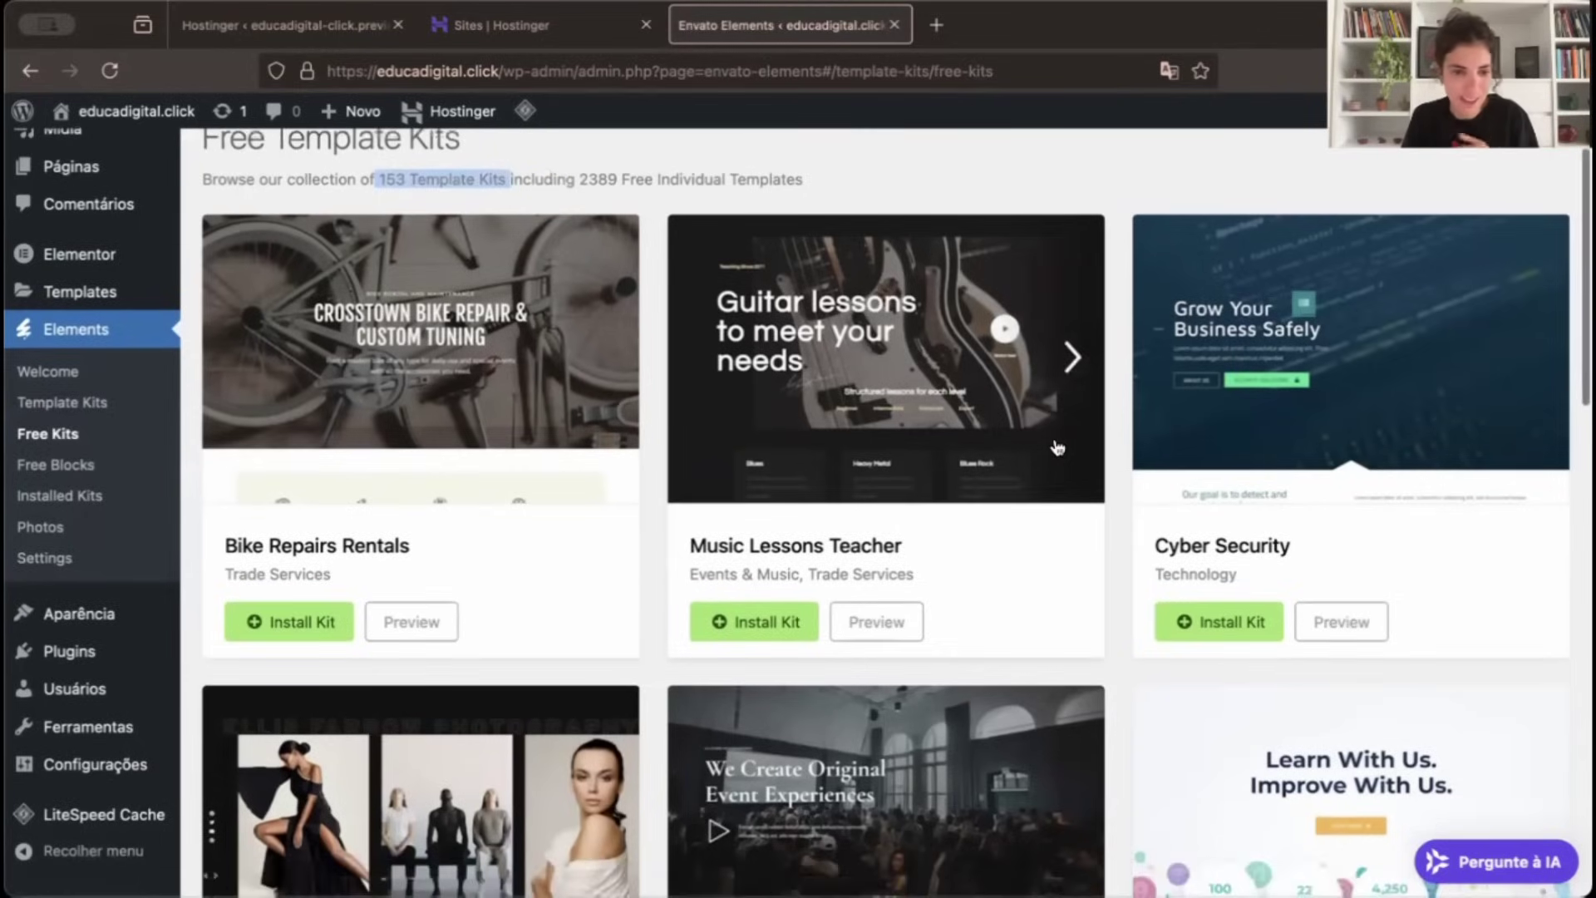
# Preview the Bike Repairs Rentals kit, decline the page translation and look through its page templates.
pyautogui.click(419, 633)
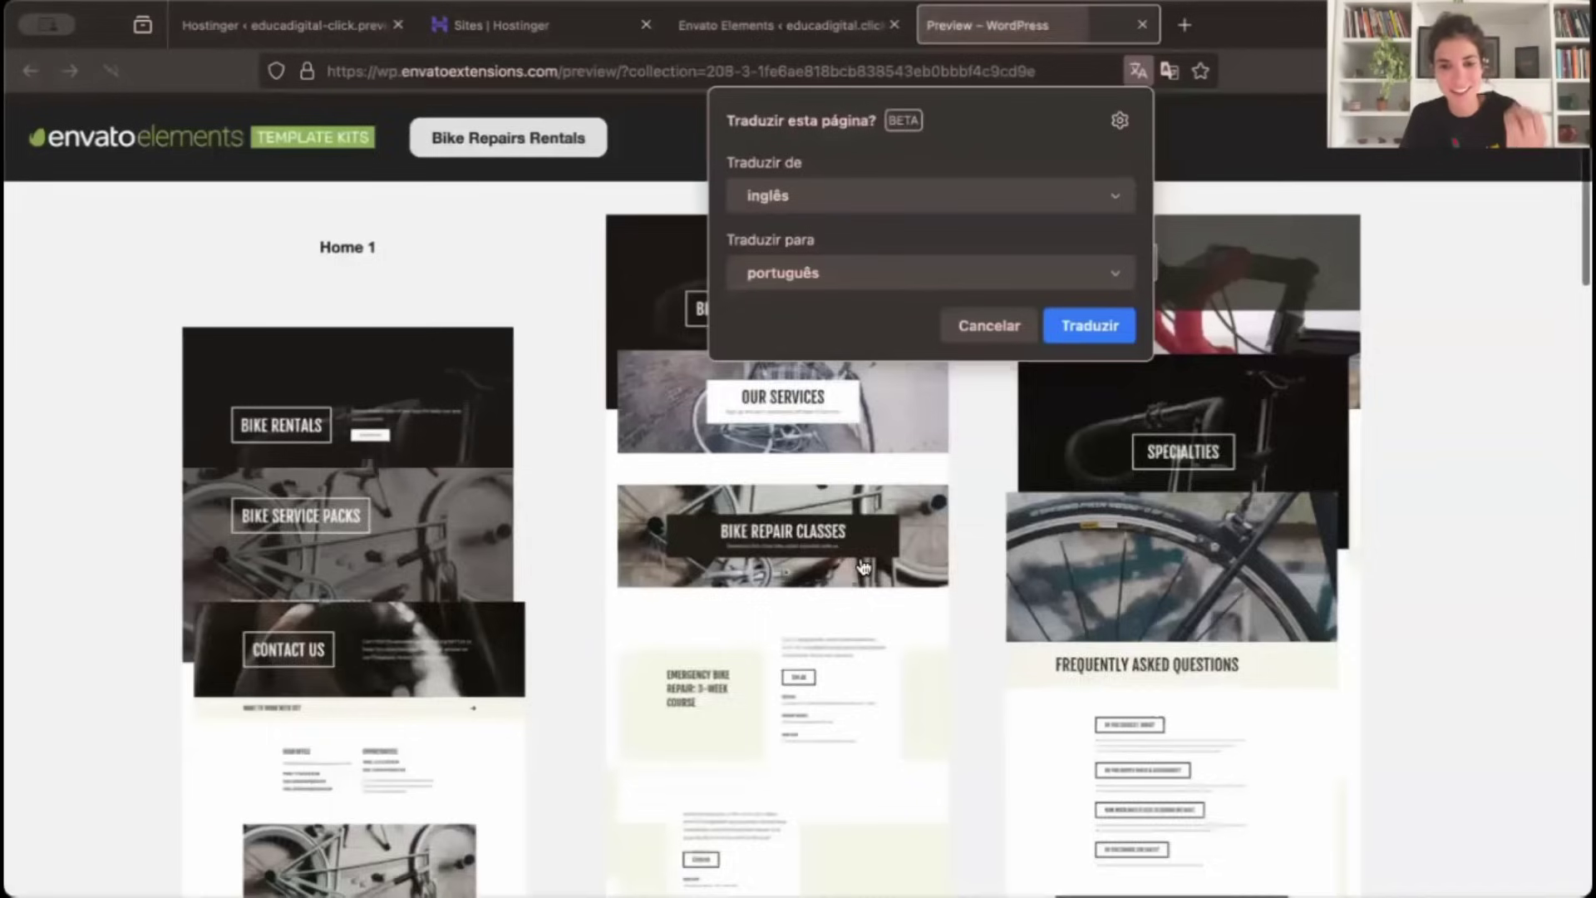
pyautogui.click(989, 335)
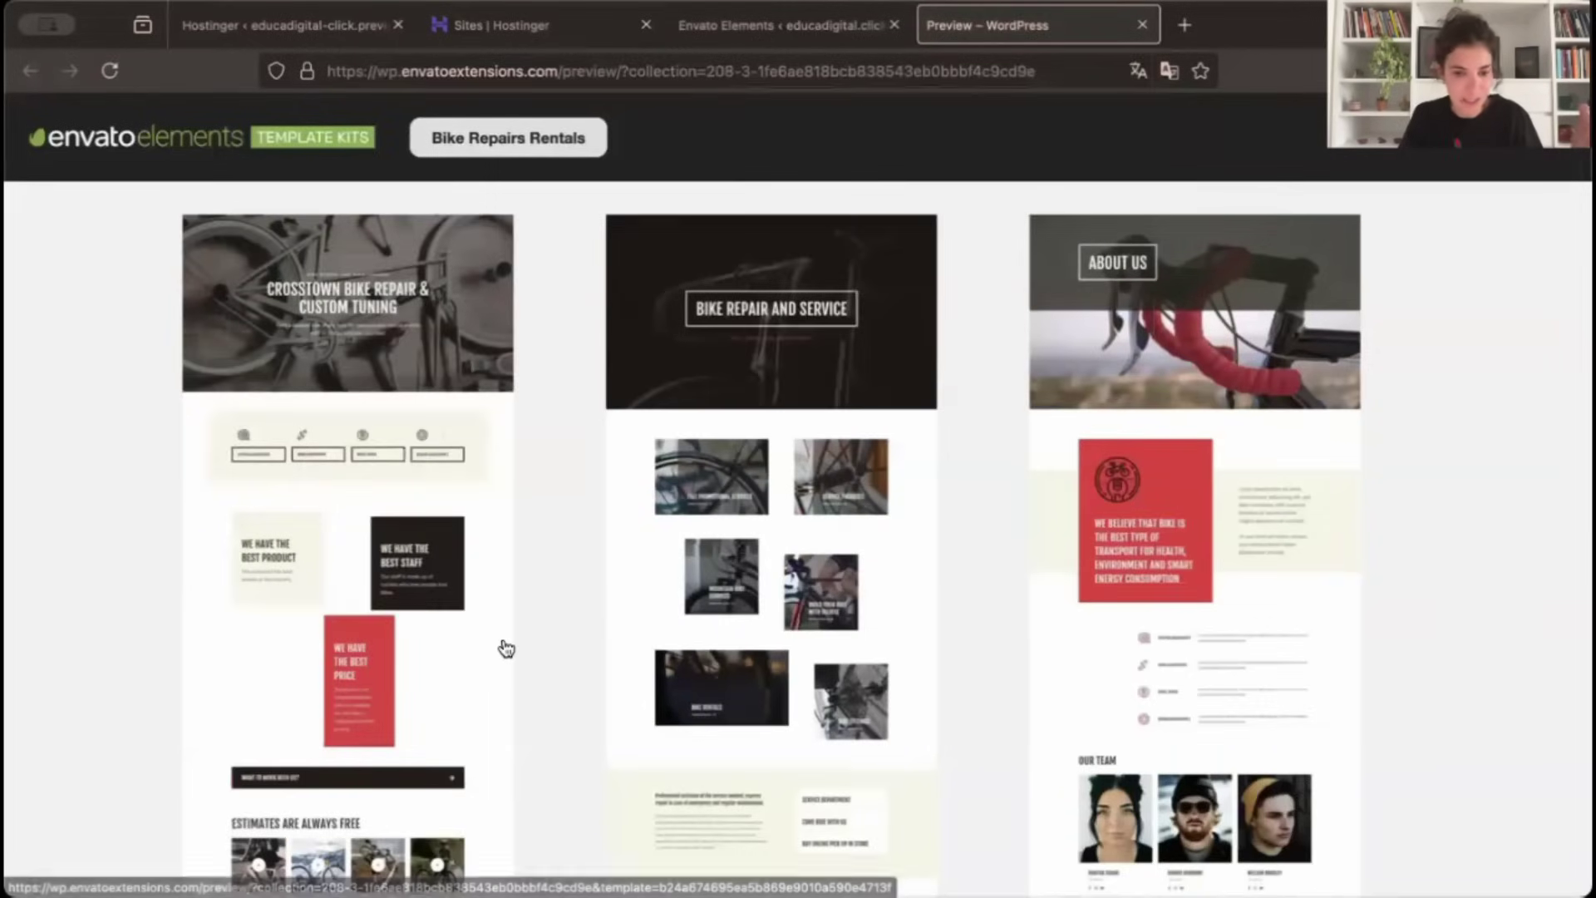
pyautogui.scroll(-1, 506, 647)
pyautogui.scroll(-10, 505, 647)
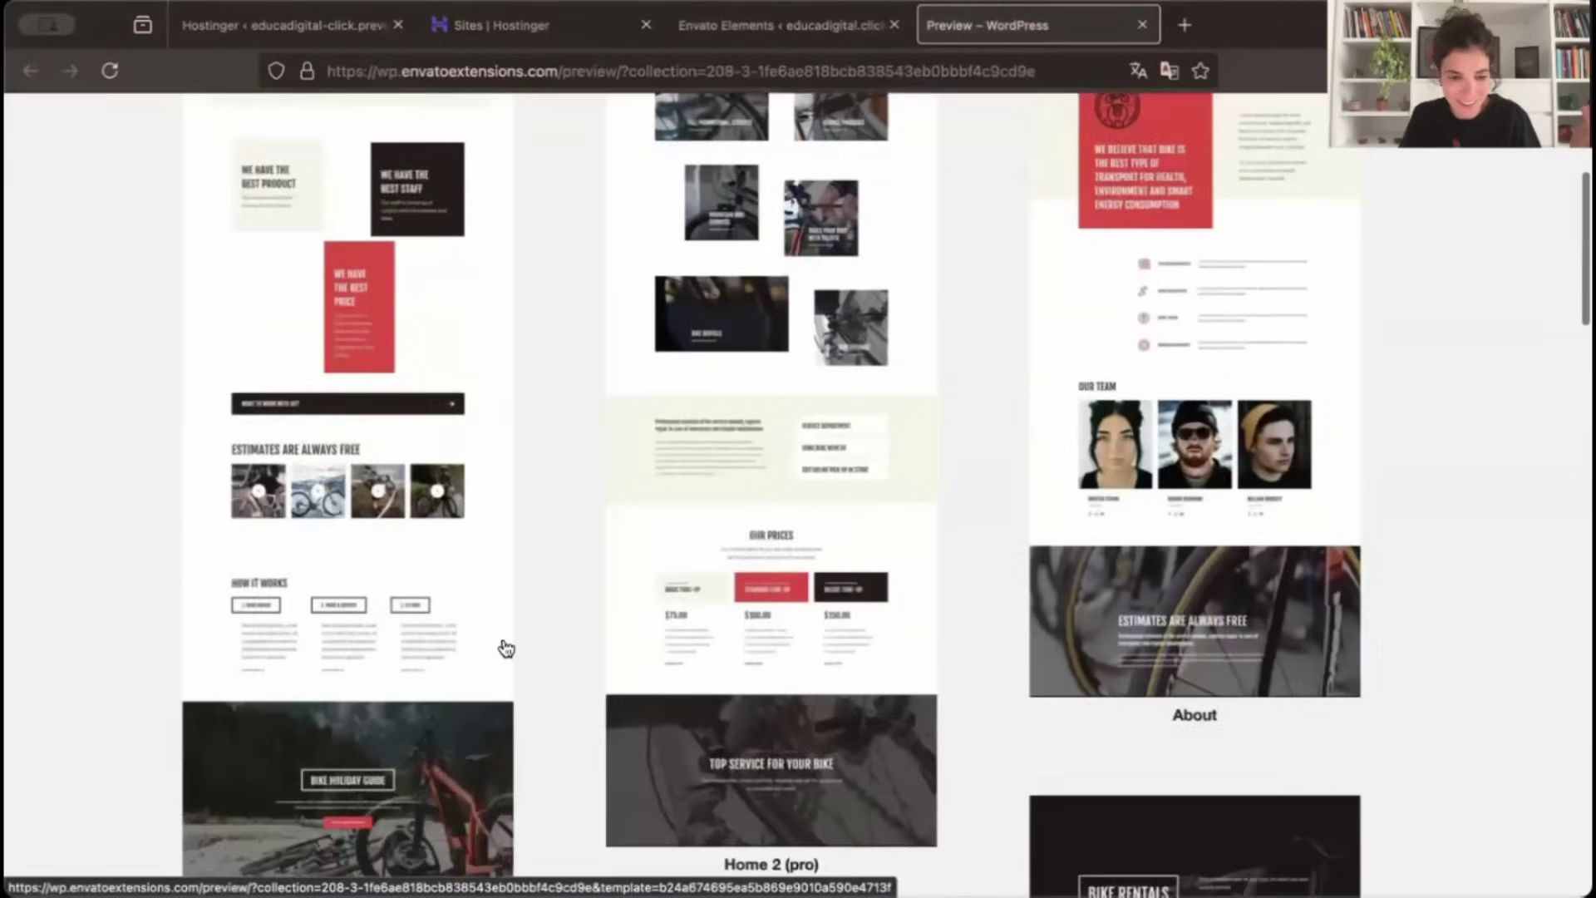
pyautogui.scroll(-10, 505, 647)
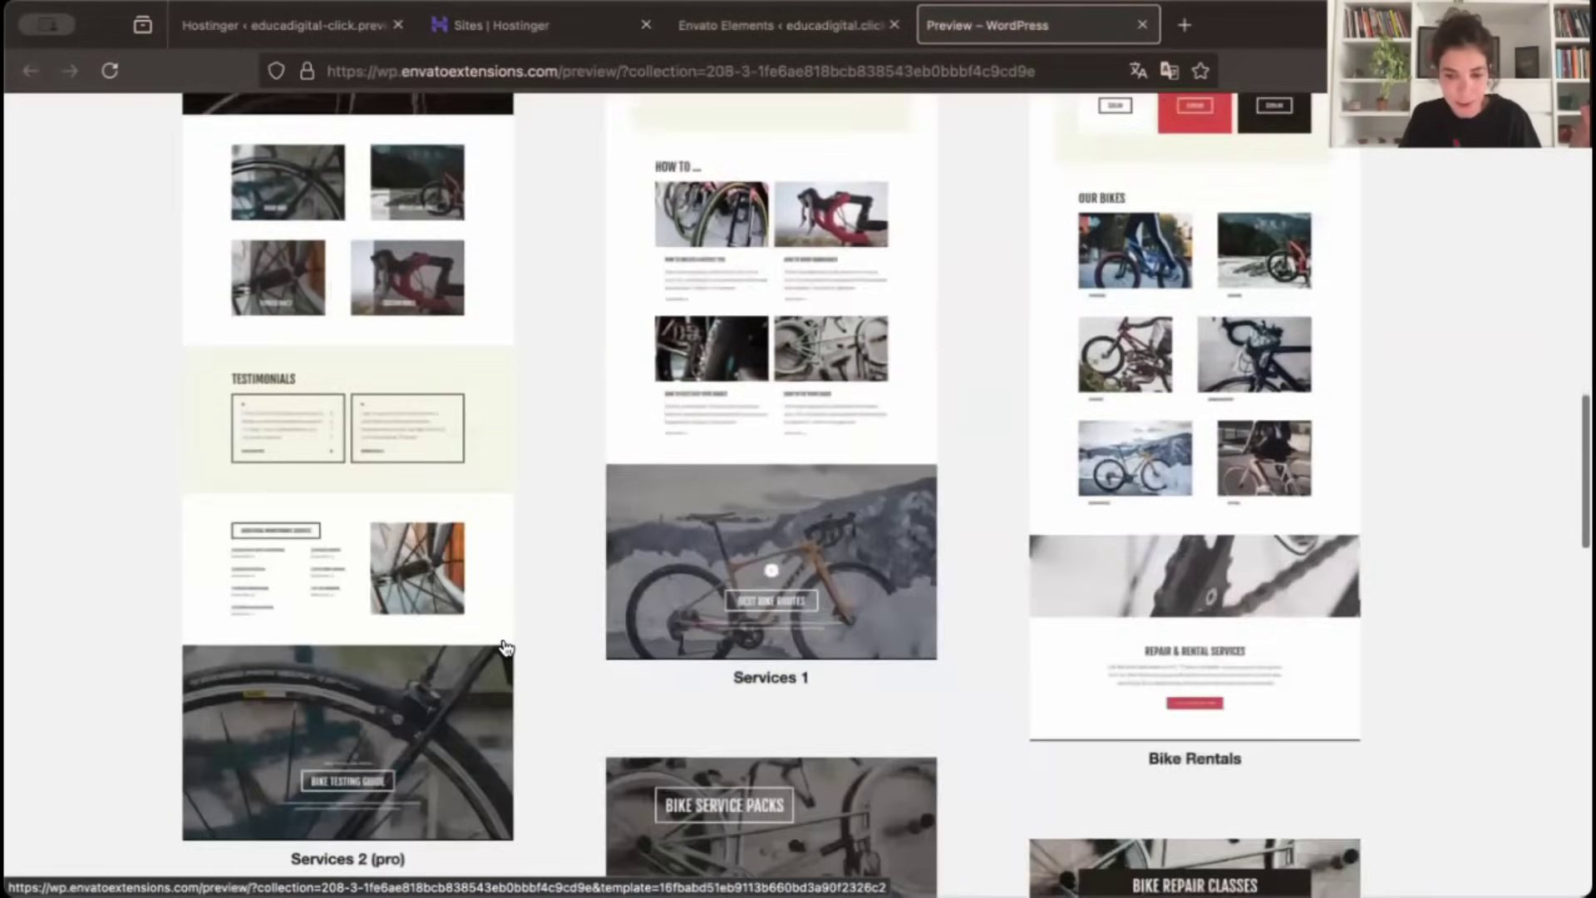
pyautogui.scroll(20, 504, 646)
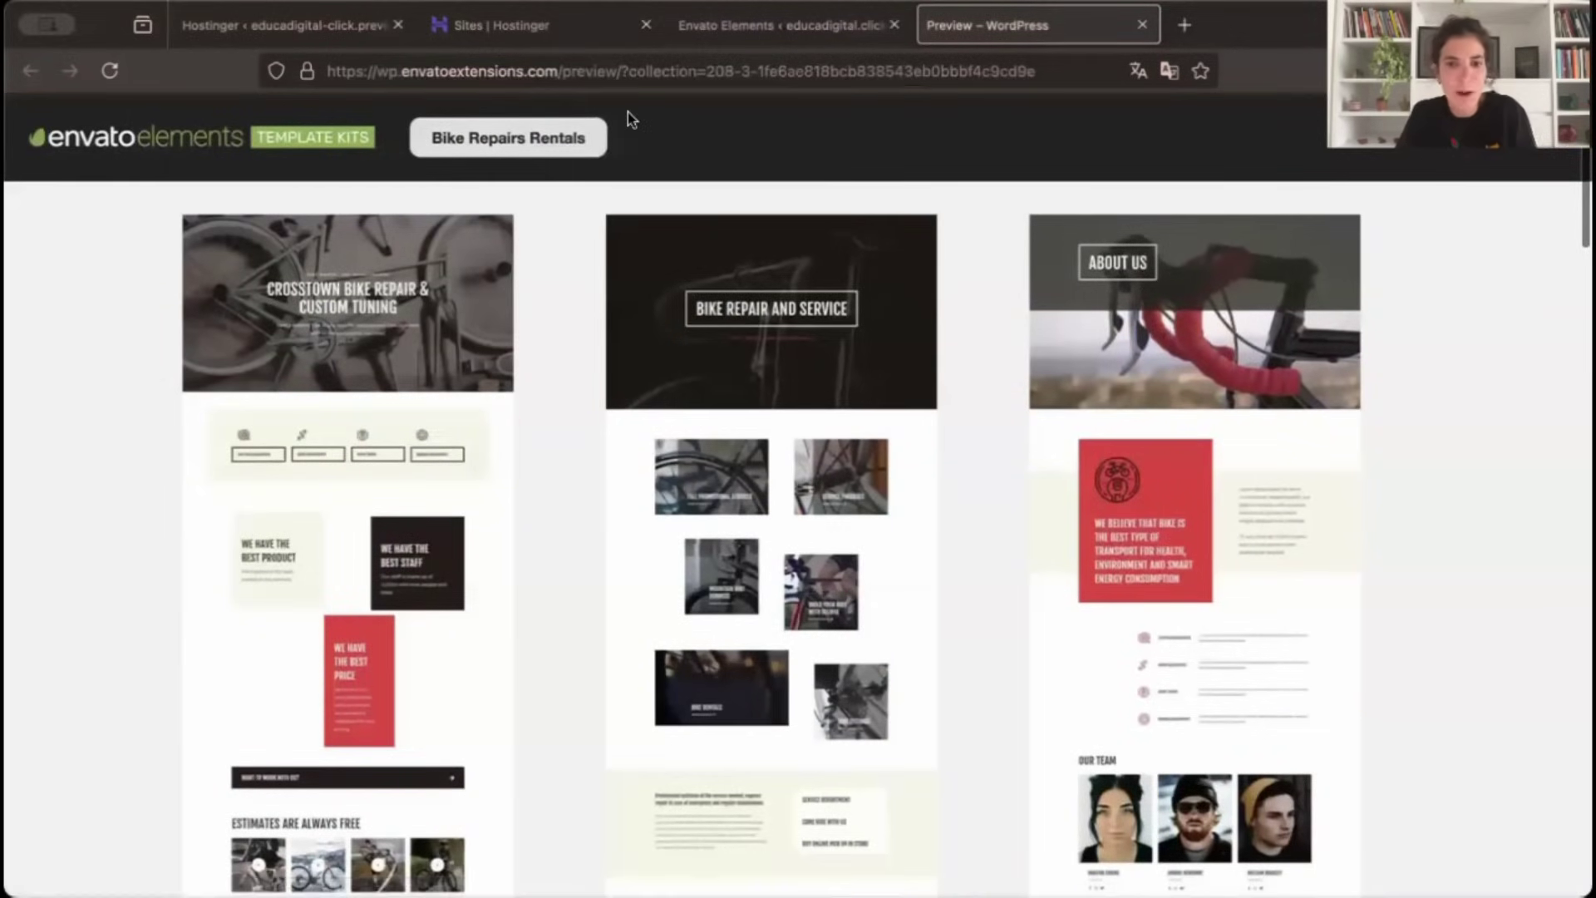
# Return to the free template kits in WordPress and browse the kits on pages 1 and 2.
pyautogui.click(790, 27)
pyautogui.scroll(-2, 1177, 512)
pyautogui.scroll(-5, 1177, 513)
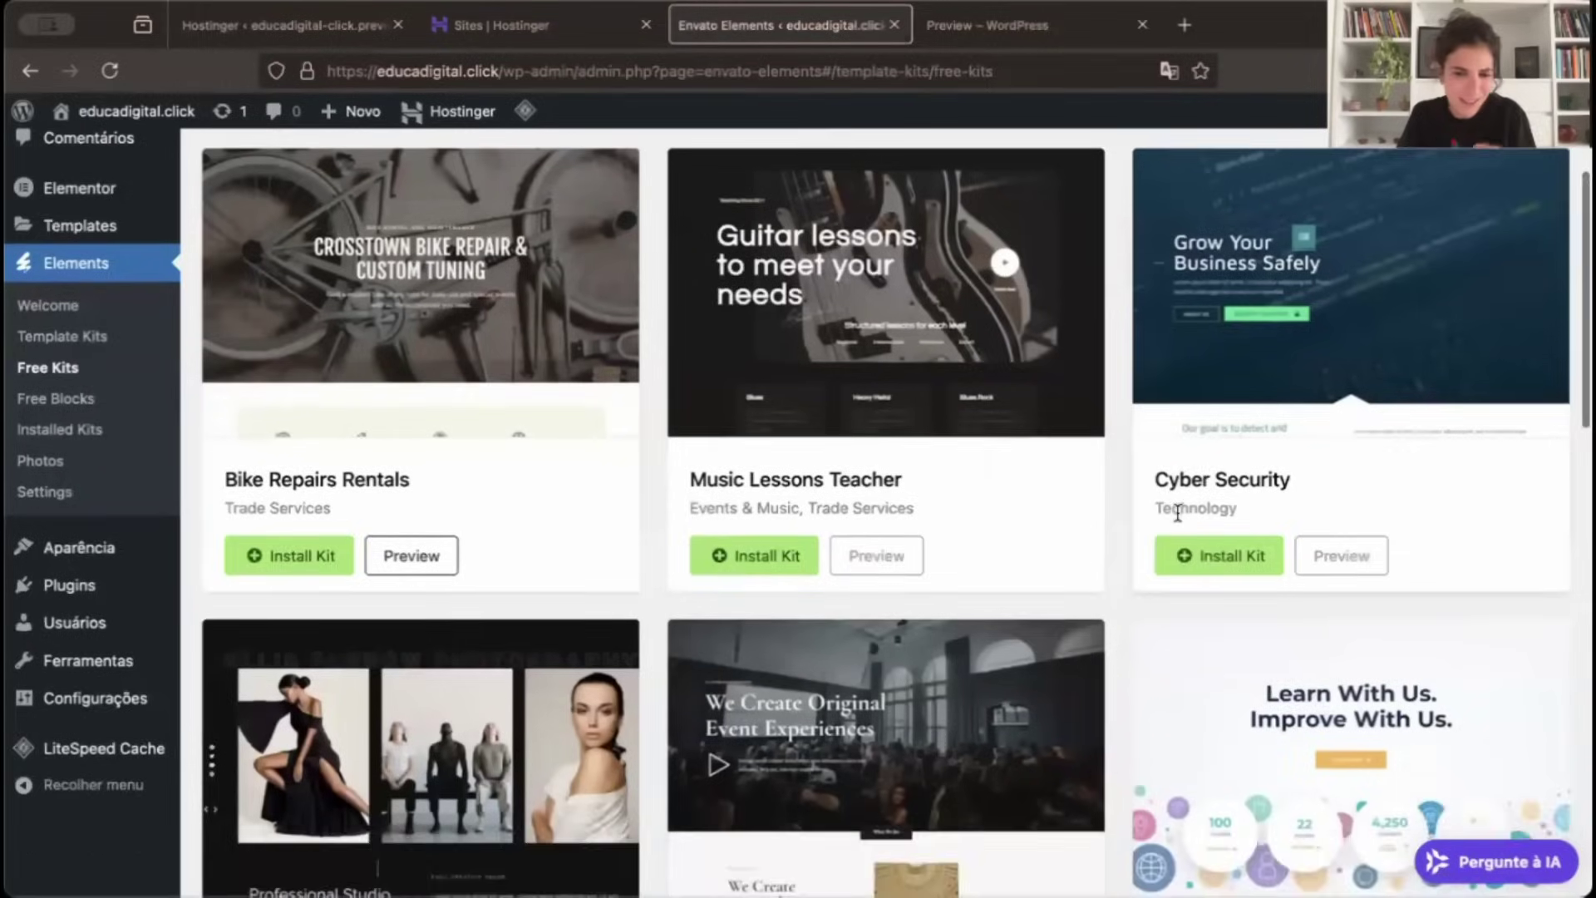
pyautogui.scroll(-8, 1181, 520)
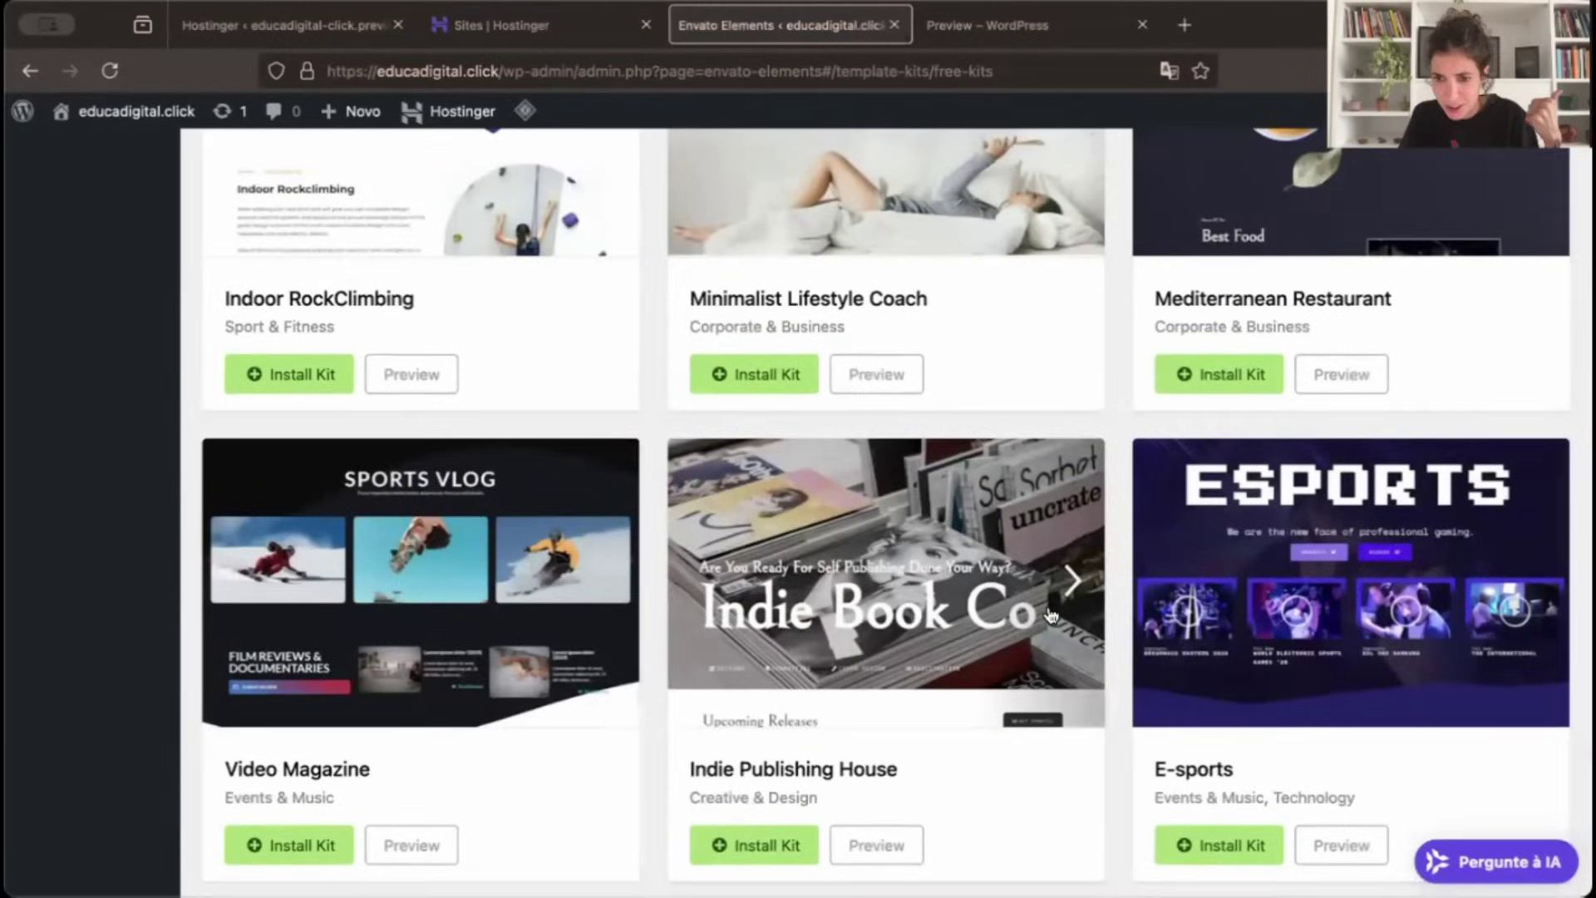
pyautogui.scroll(-3, 1081, 559)
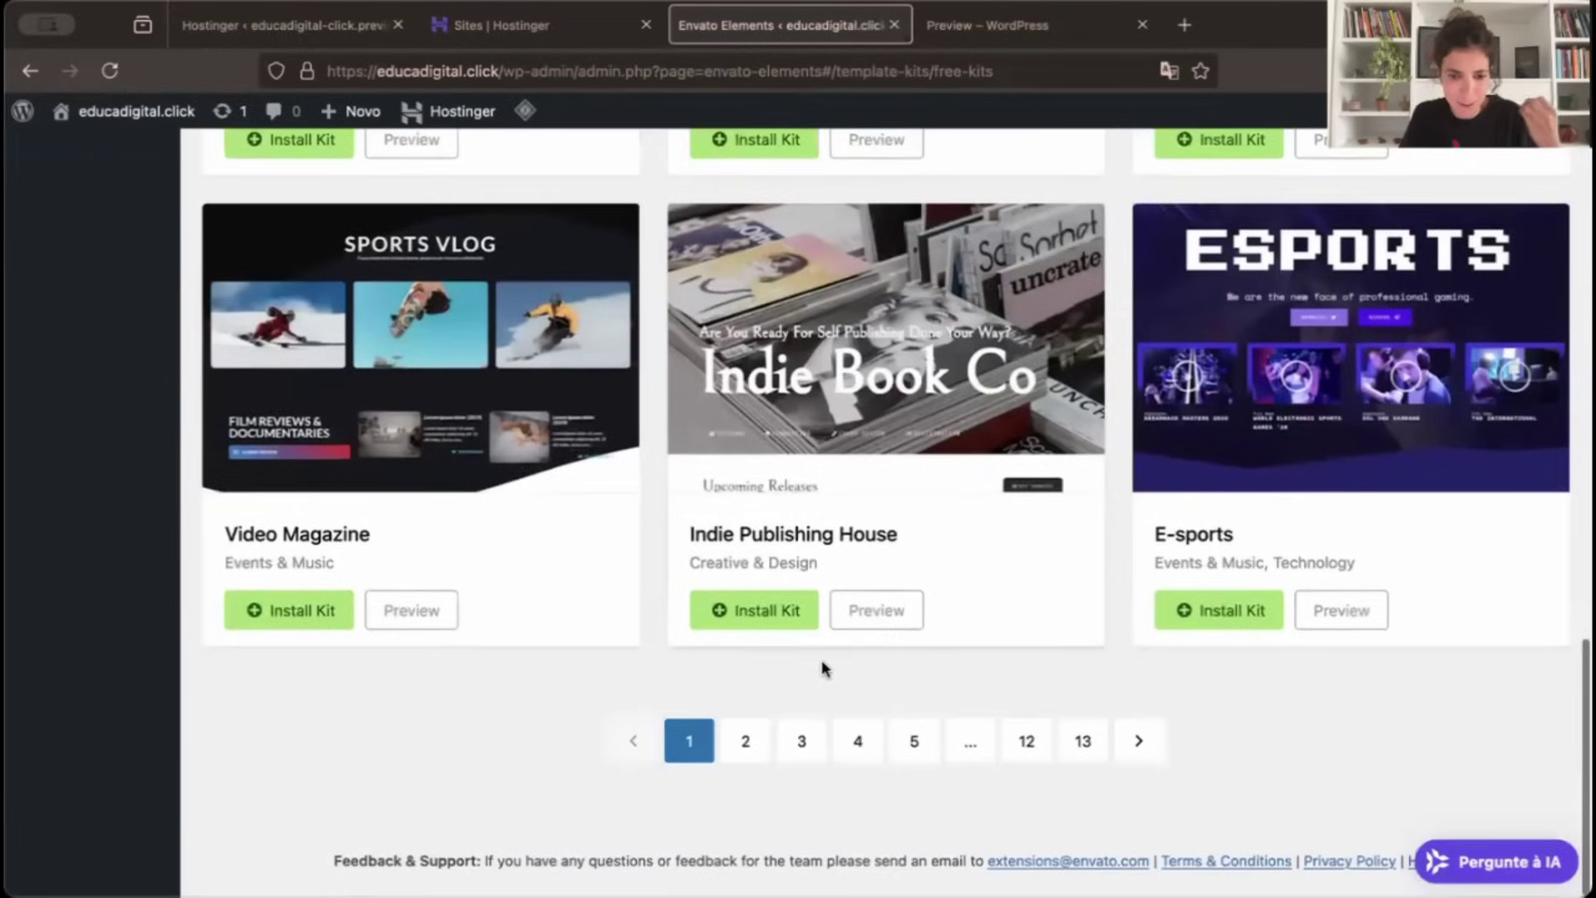
pyautogui.click(742, 741)
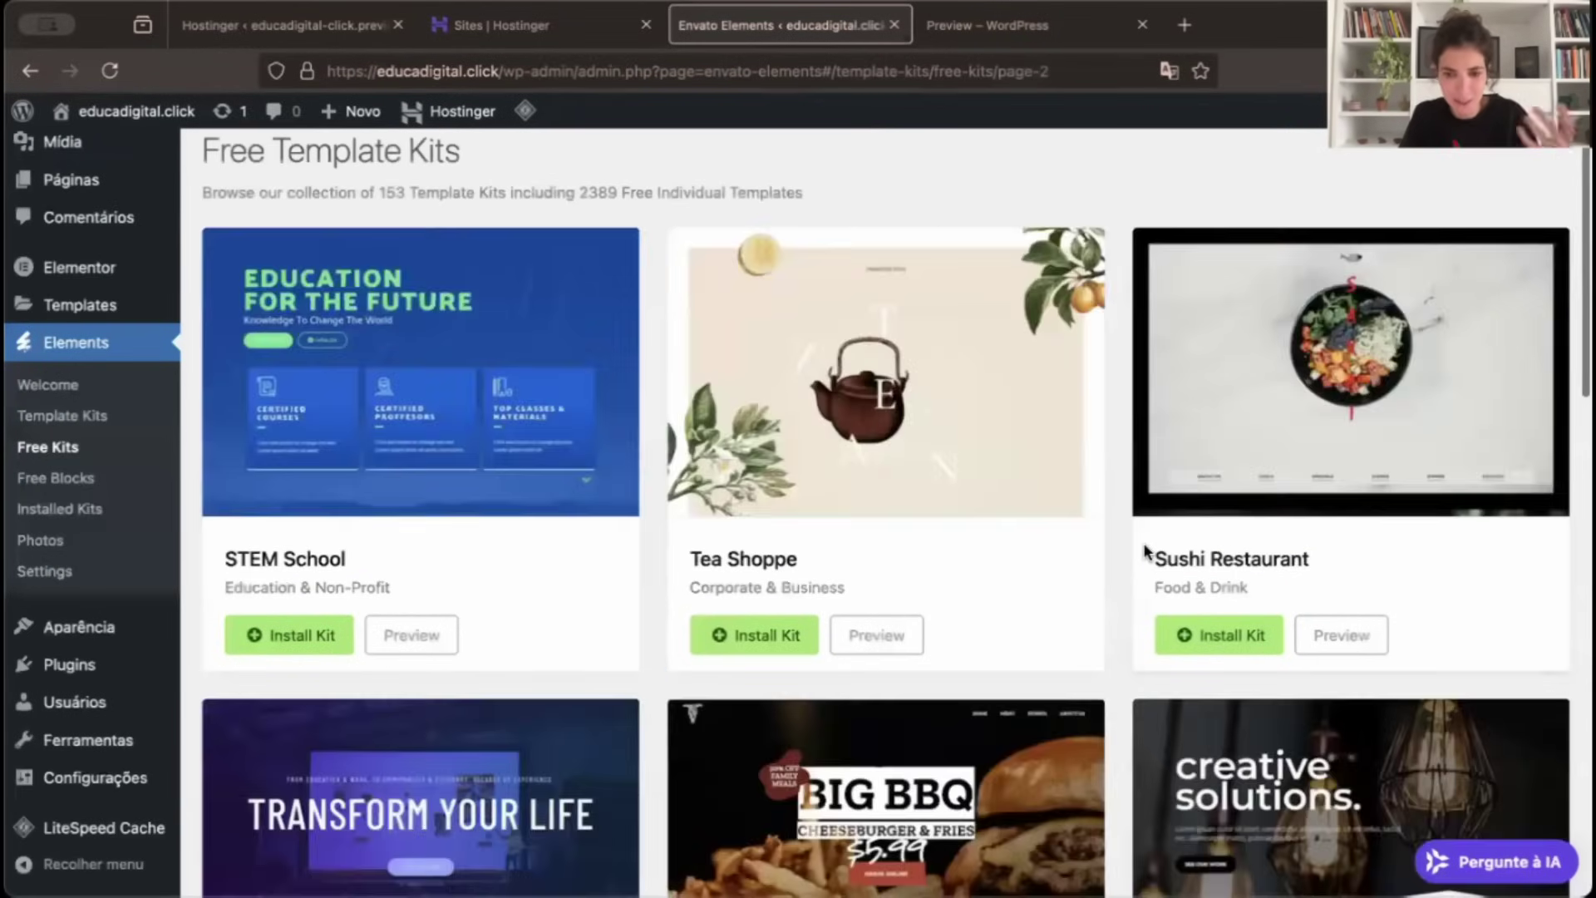
pyautogui.scroll(-3, 1133, 568)
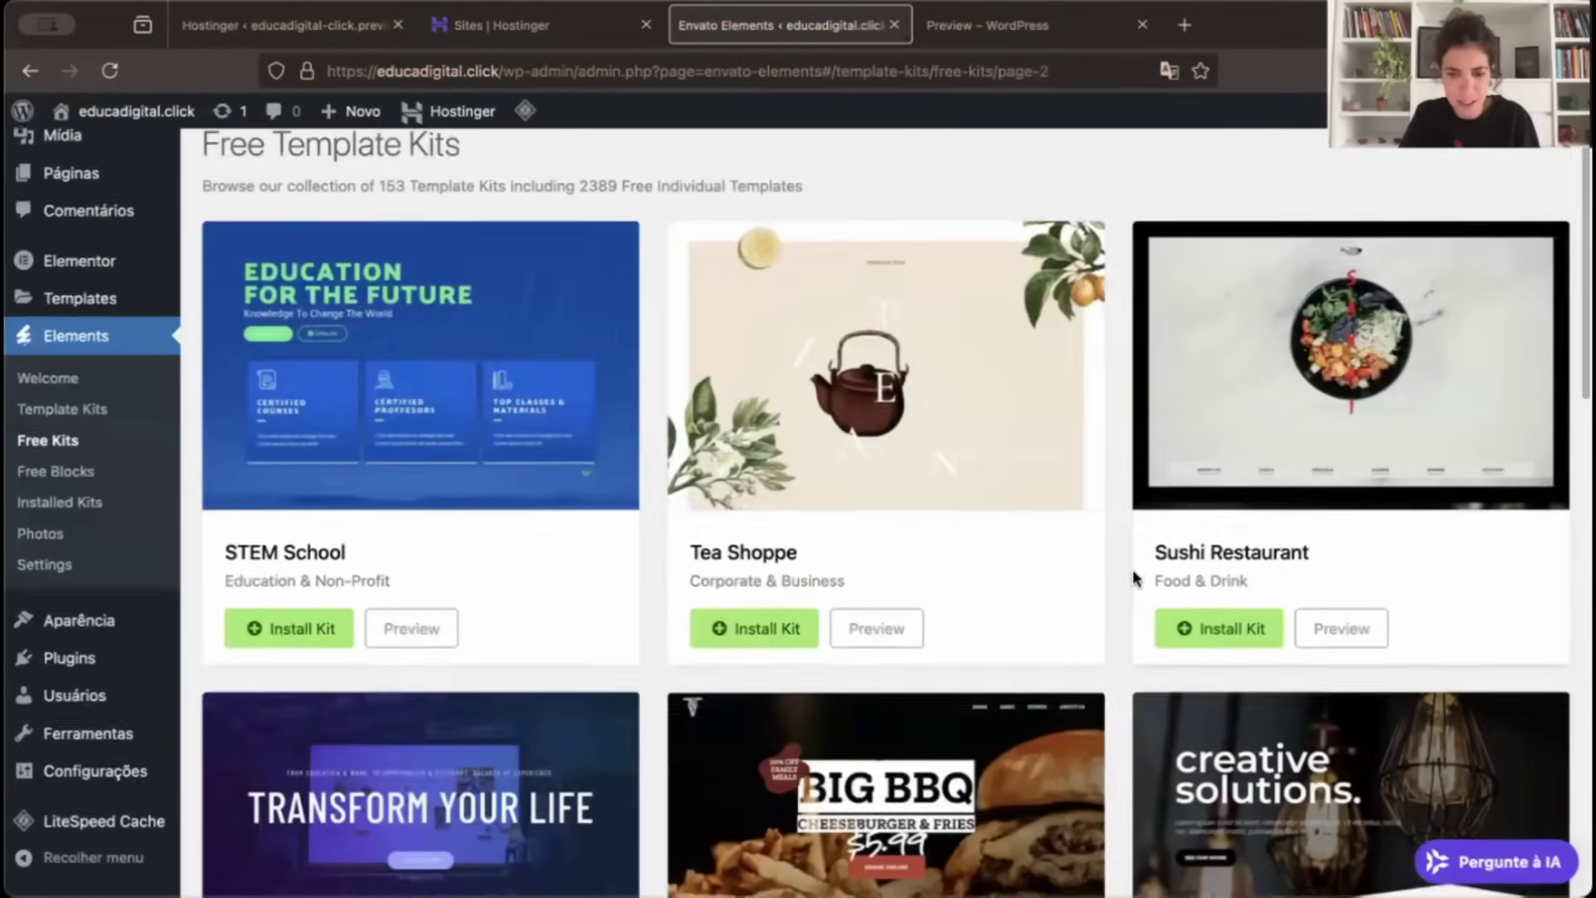
pyautogui.scroll(-8, 1136, 579)
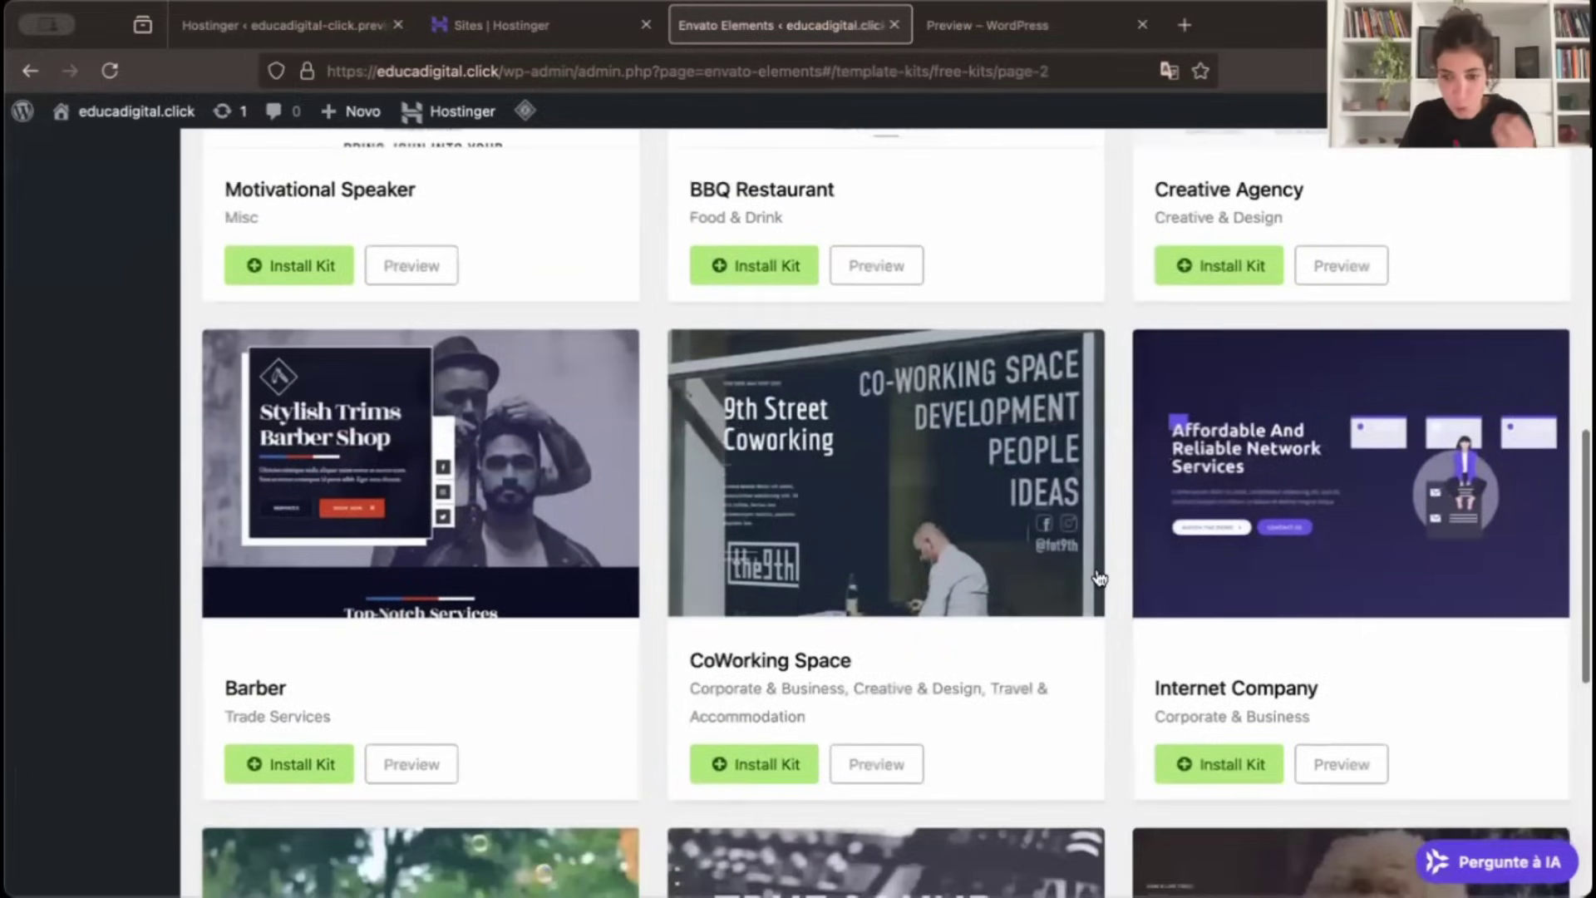
pyautogui.scroll(4, 1099, 577)
pyautogui.scroll(6, 1099, 577)
pyautogui.scroll(-20, 1029, 748)
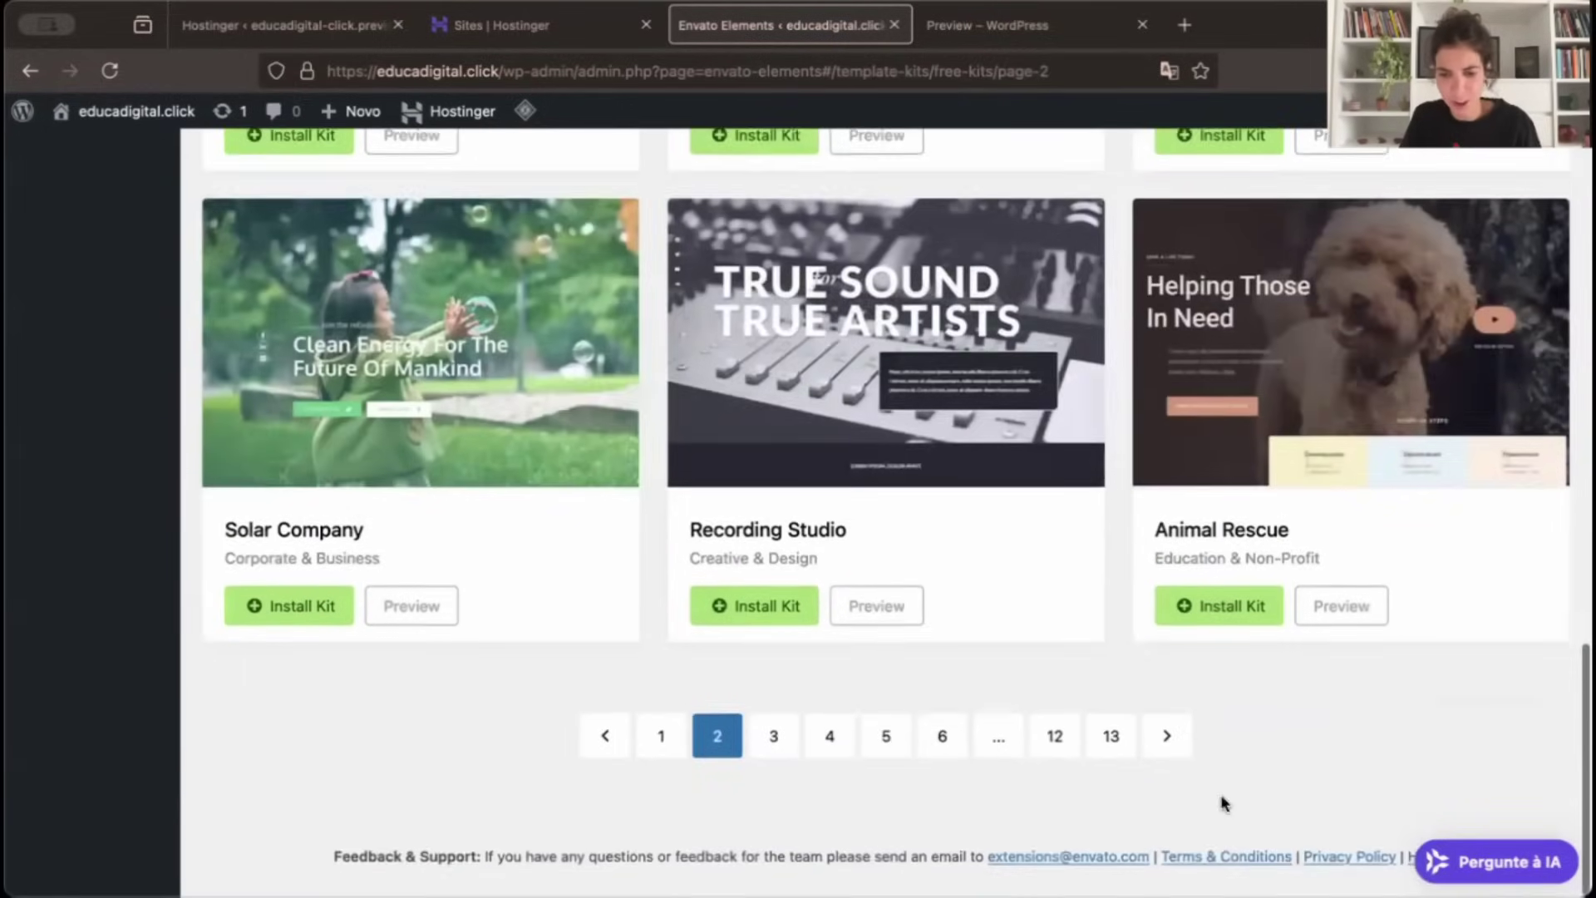
# Go to page 4 of the free kits and install the Dermatologist kit.
pyautogui.click(830, 741)
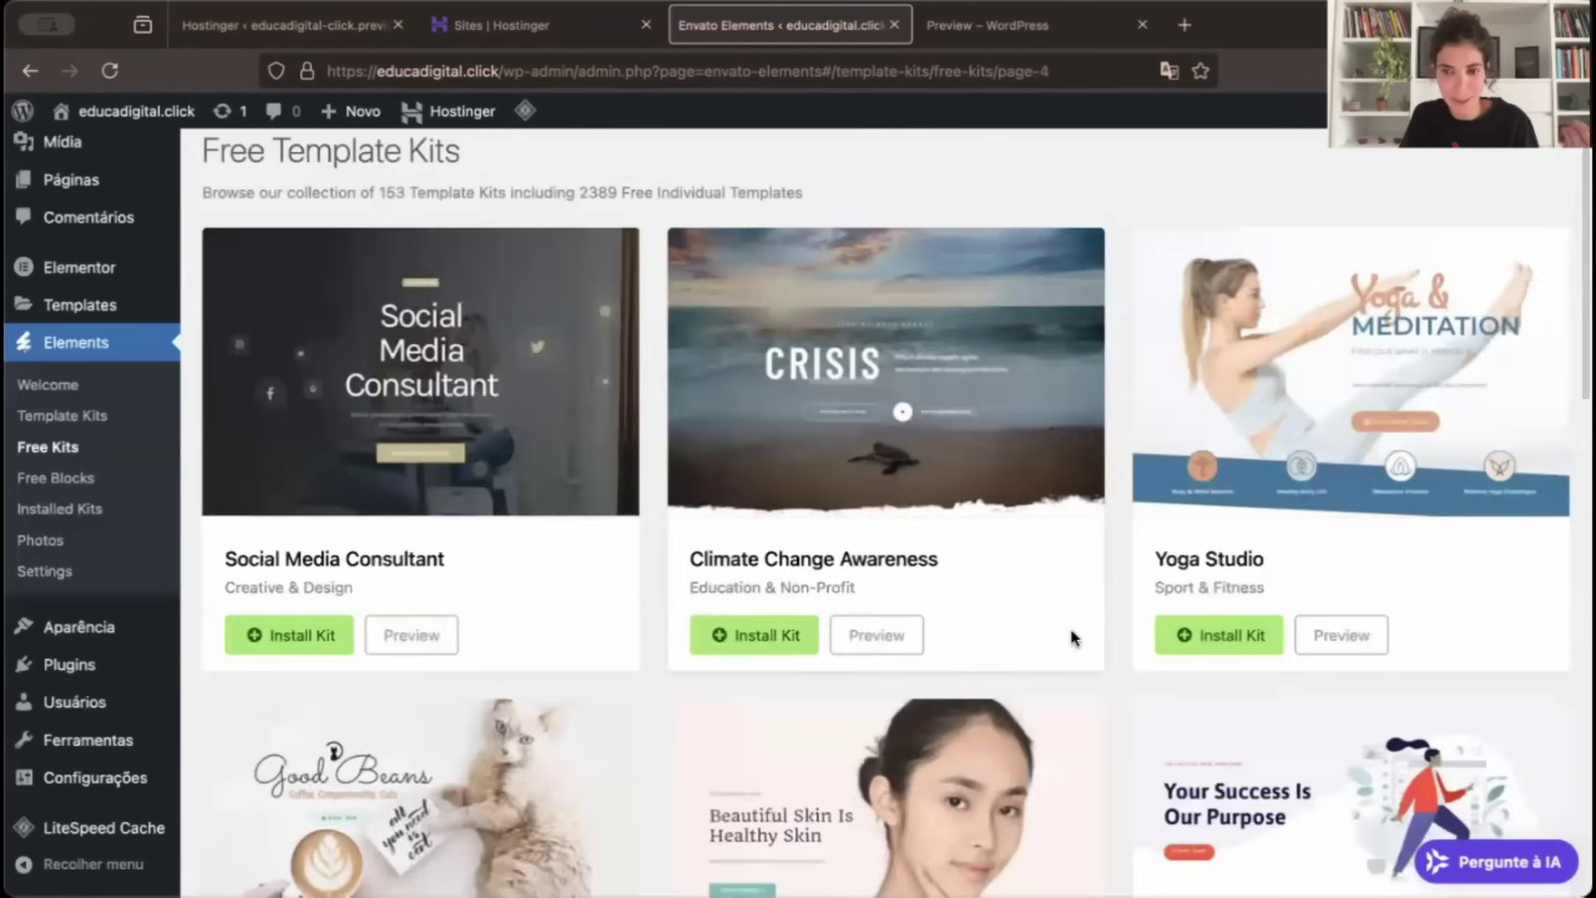
pyautogui.scroll(-1, 1072, 638)
pyautogui.scroll(-5, 1127, 671)
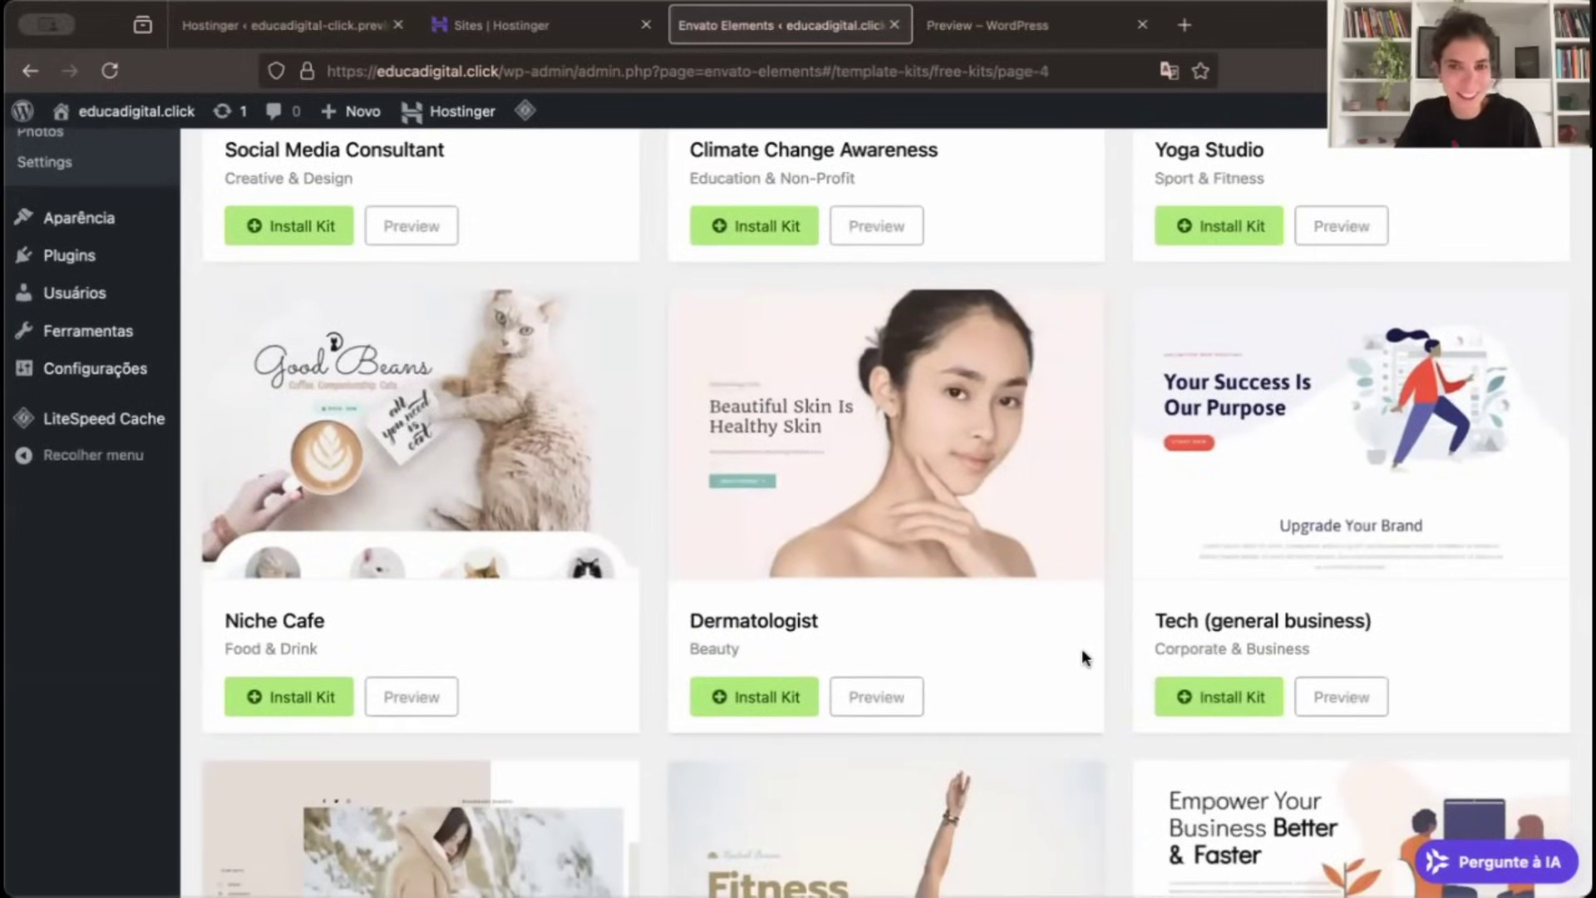
pyautogui.click(743, 714)
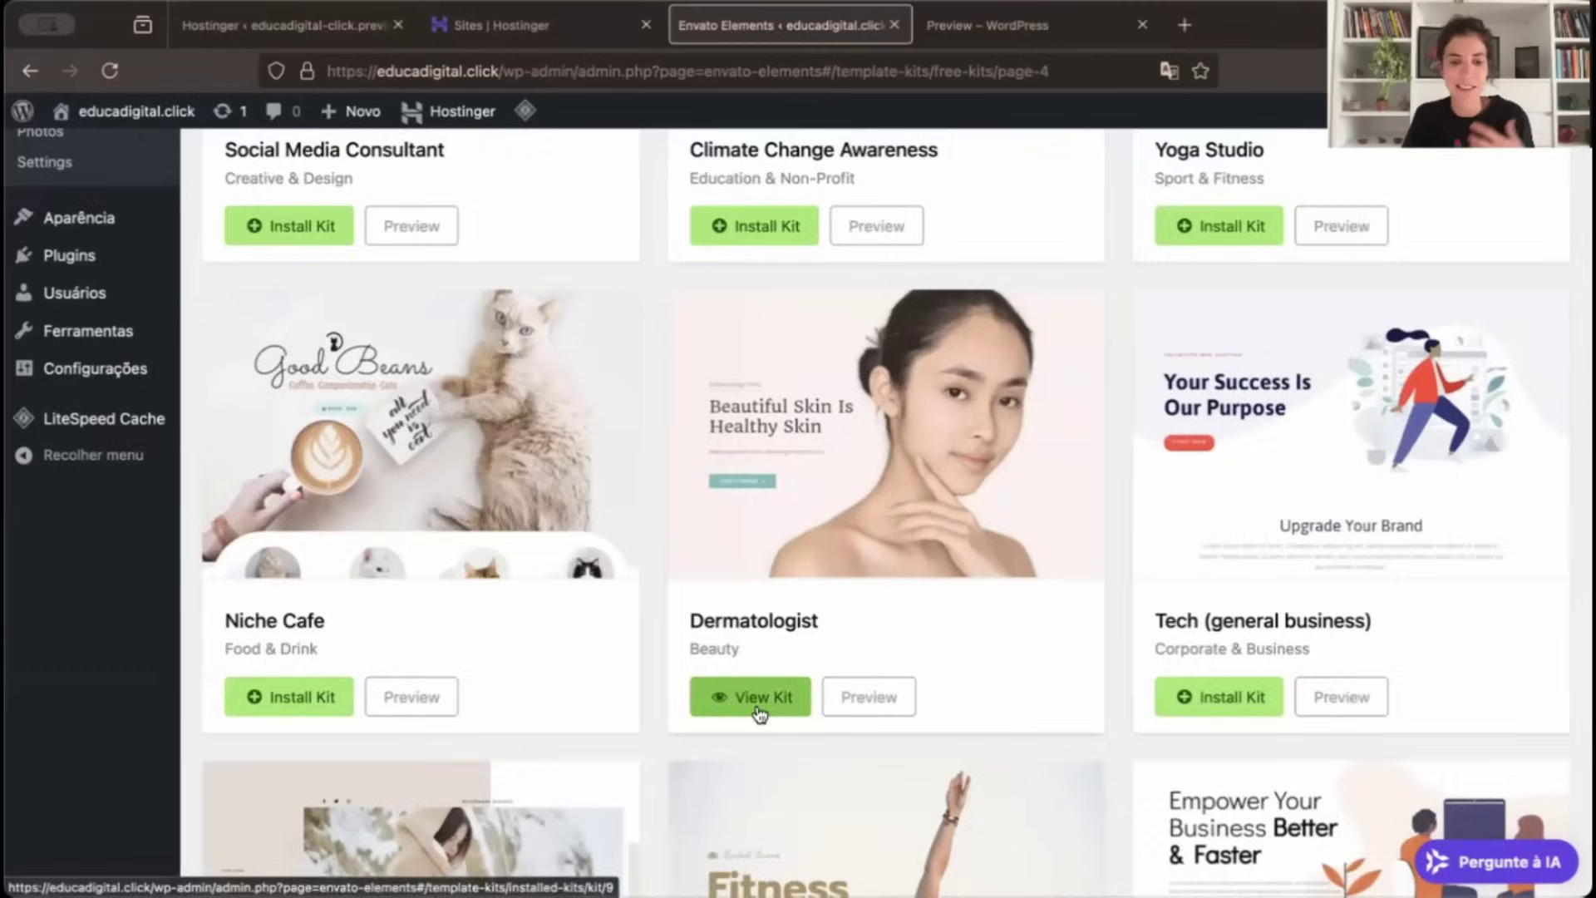
# Open the installed Dermatologist kit, review its page templates and import the Home template.
pyautogui.click(757, 705)
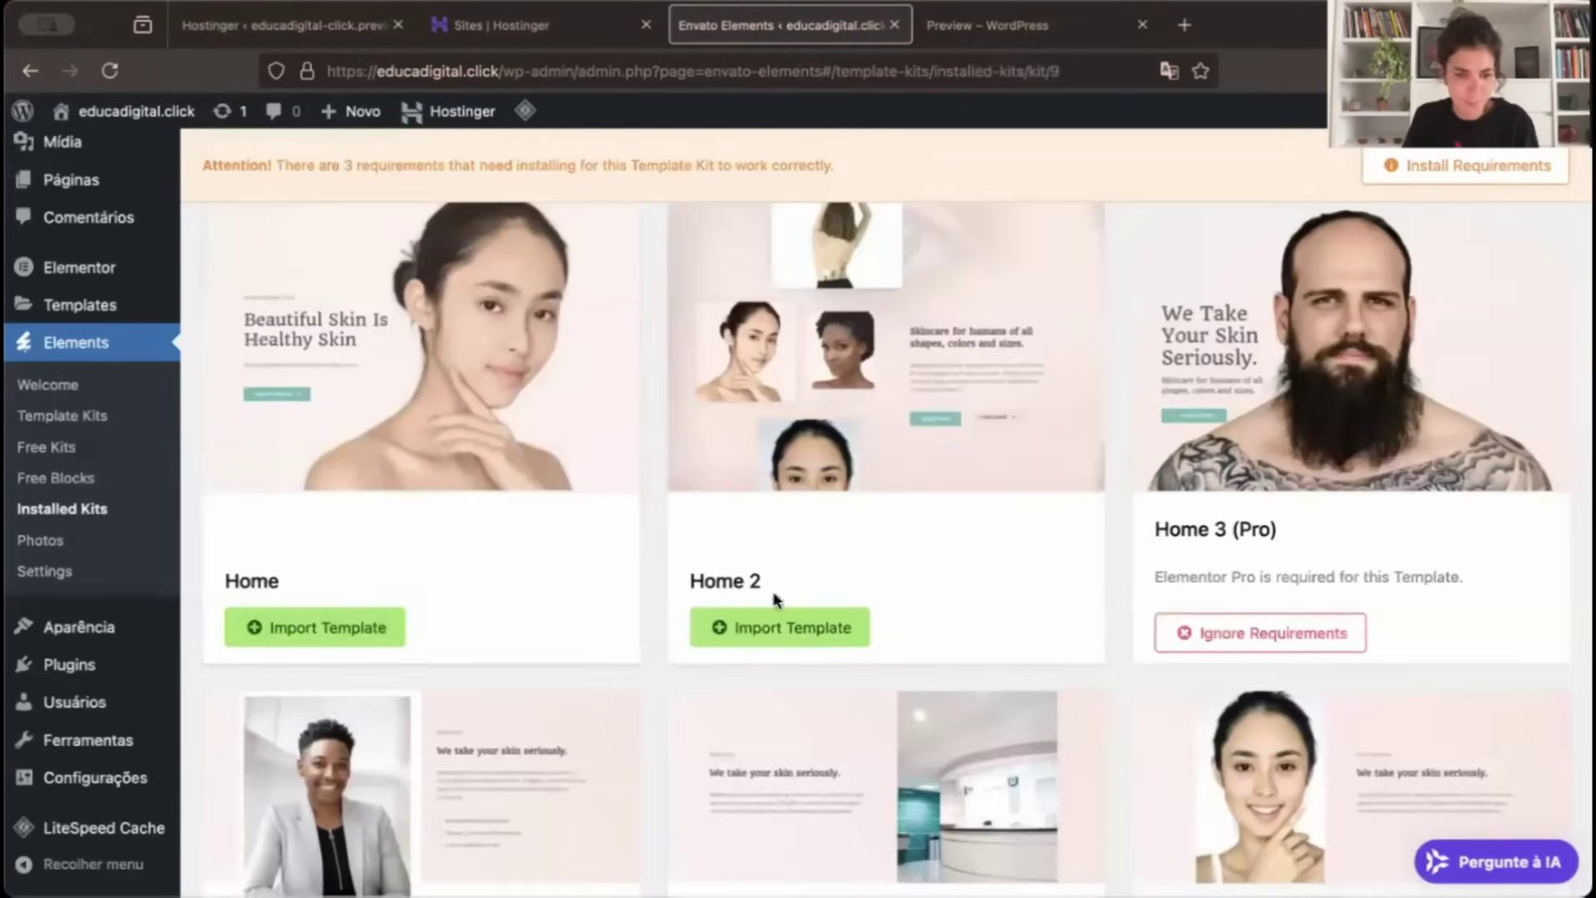
pyautogui.scroll(-7, 854, 602)
pyautogui.scroll(5, 854, 602)
pyautogui.scroll(3, 855, 606)
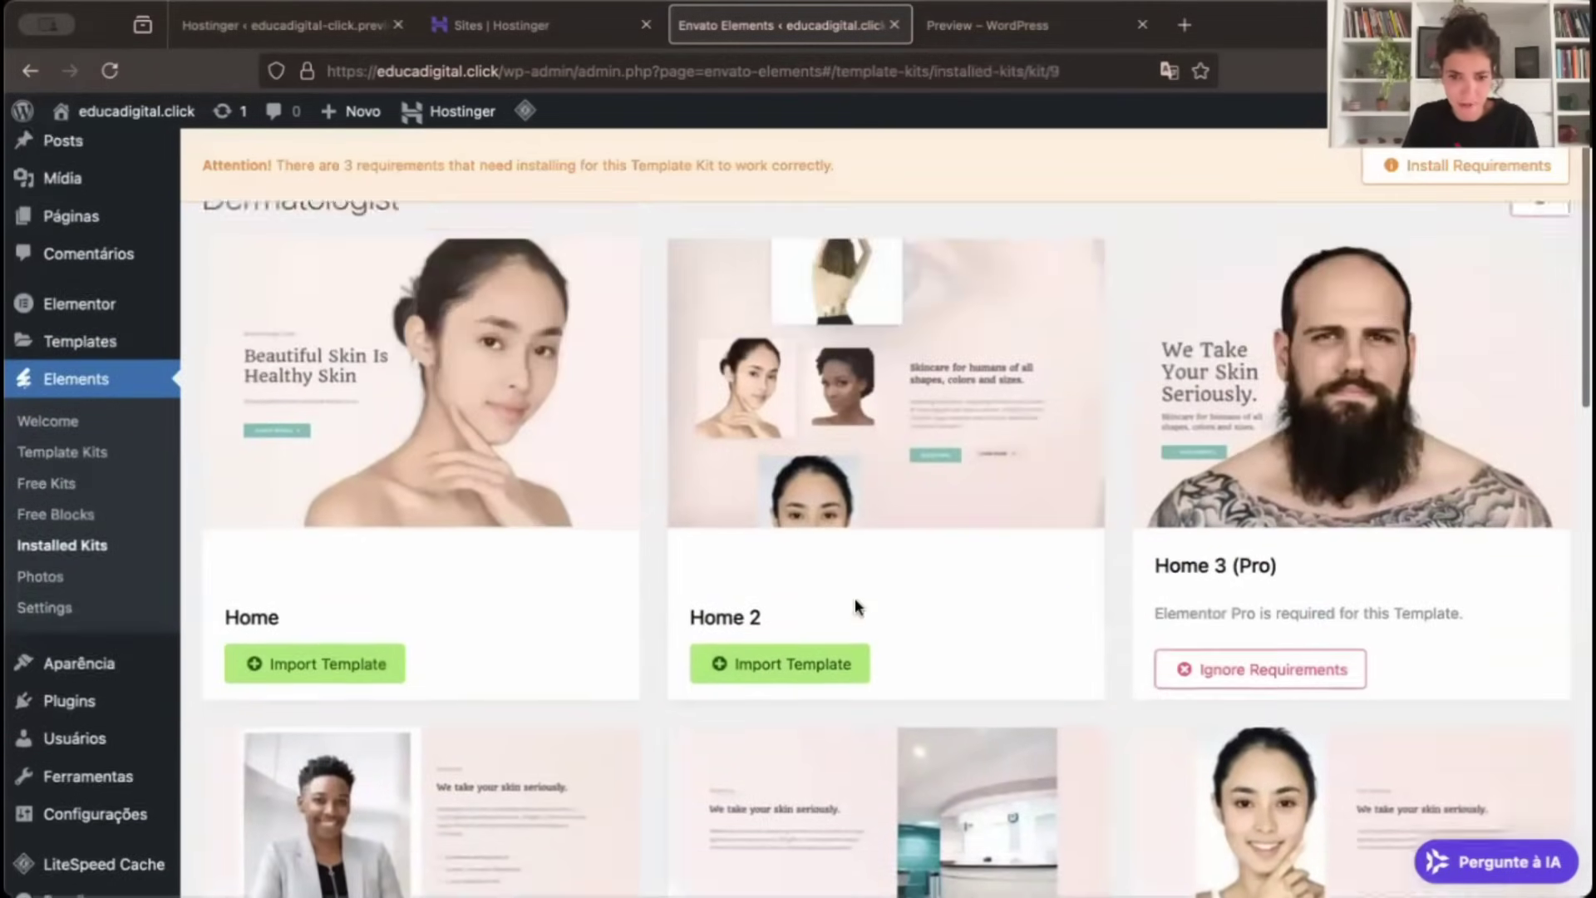
pyautogui.scroll(-4, 938, 627)
pyautogui.scroll(-6, 938, 620)
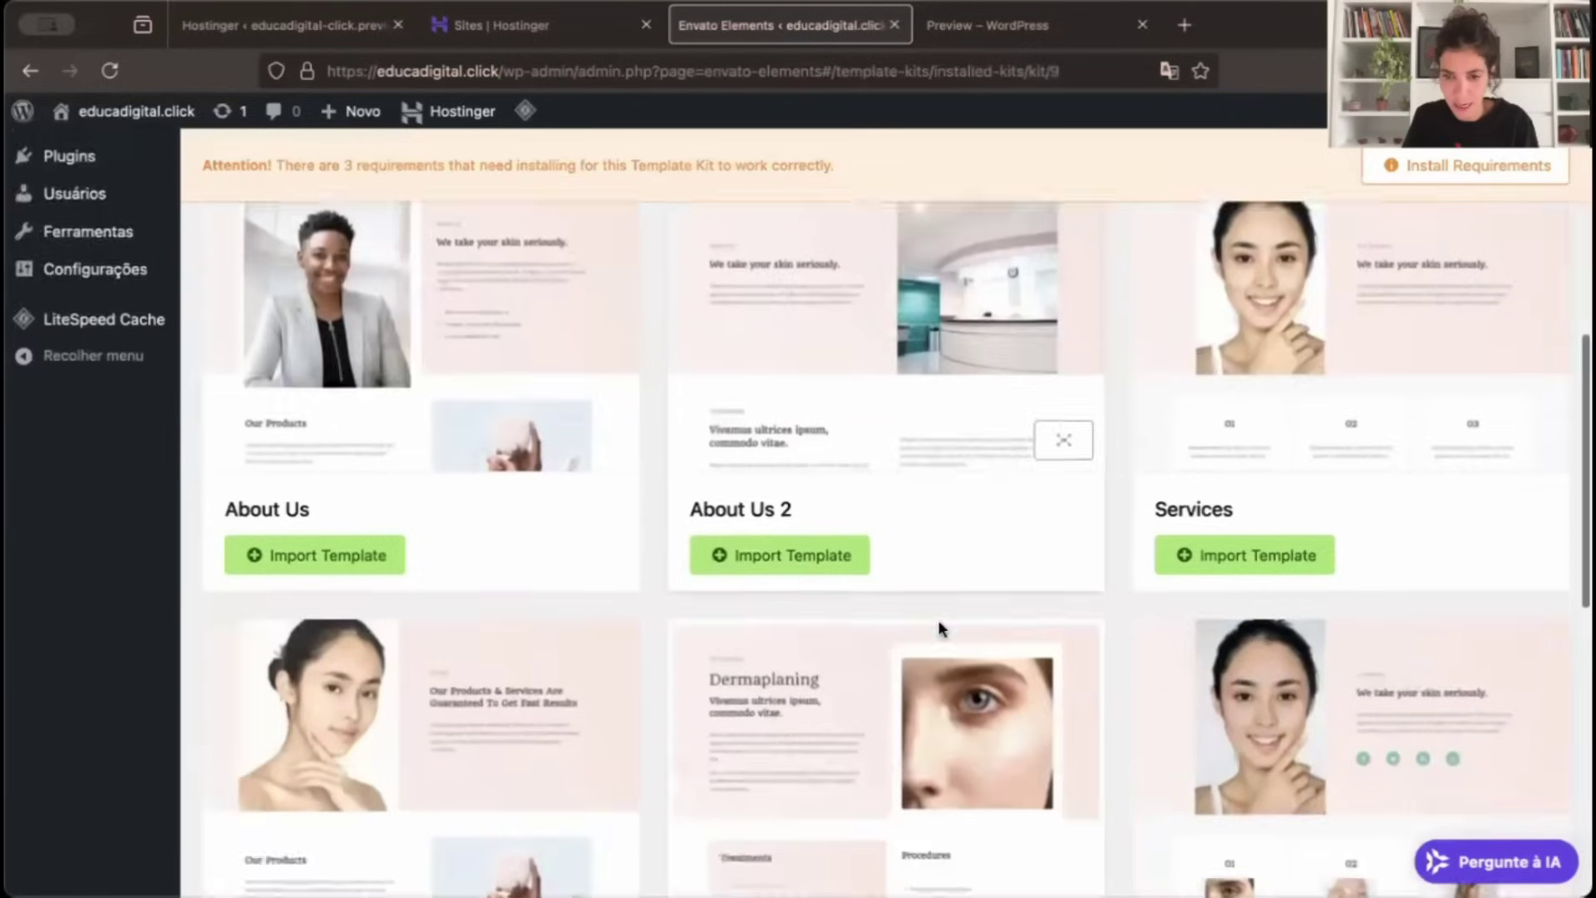
pyautogui.scroll(10, 937, 620)
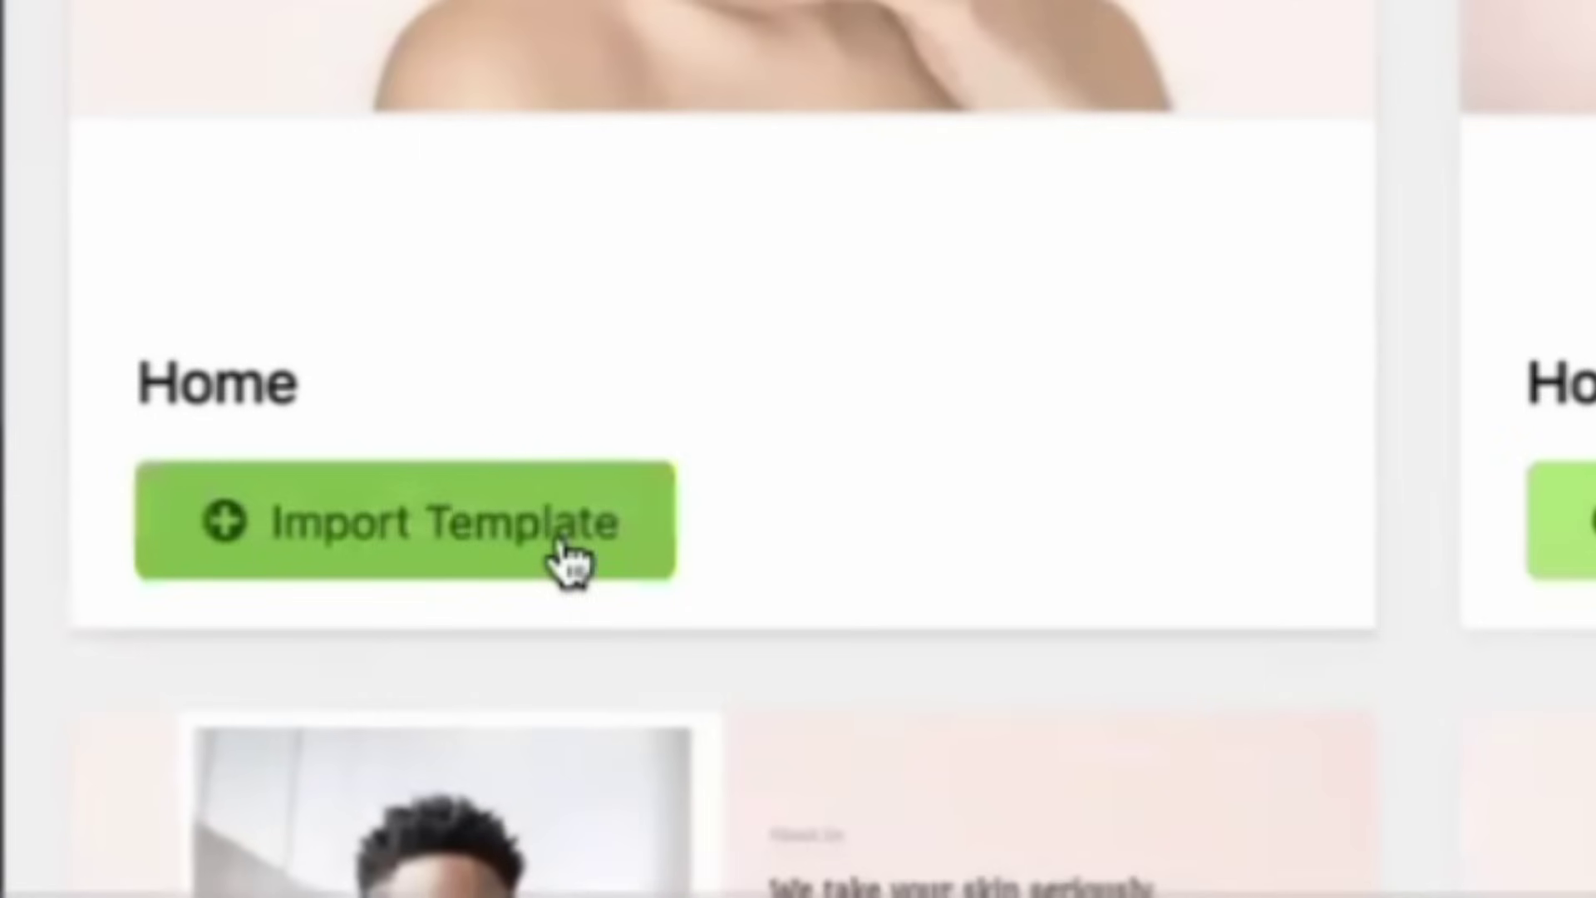
pyautogui.click(368, 781)
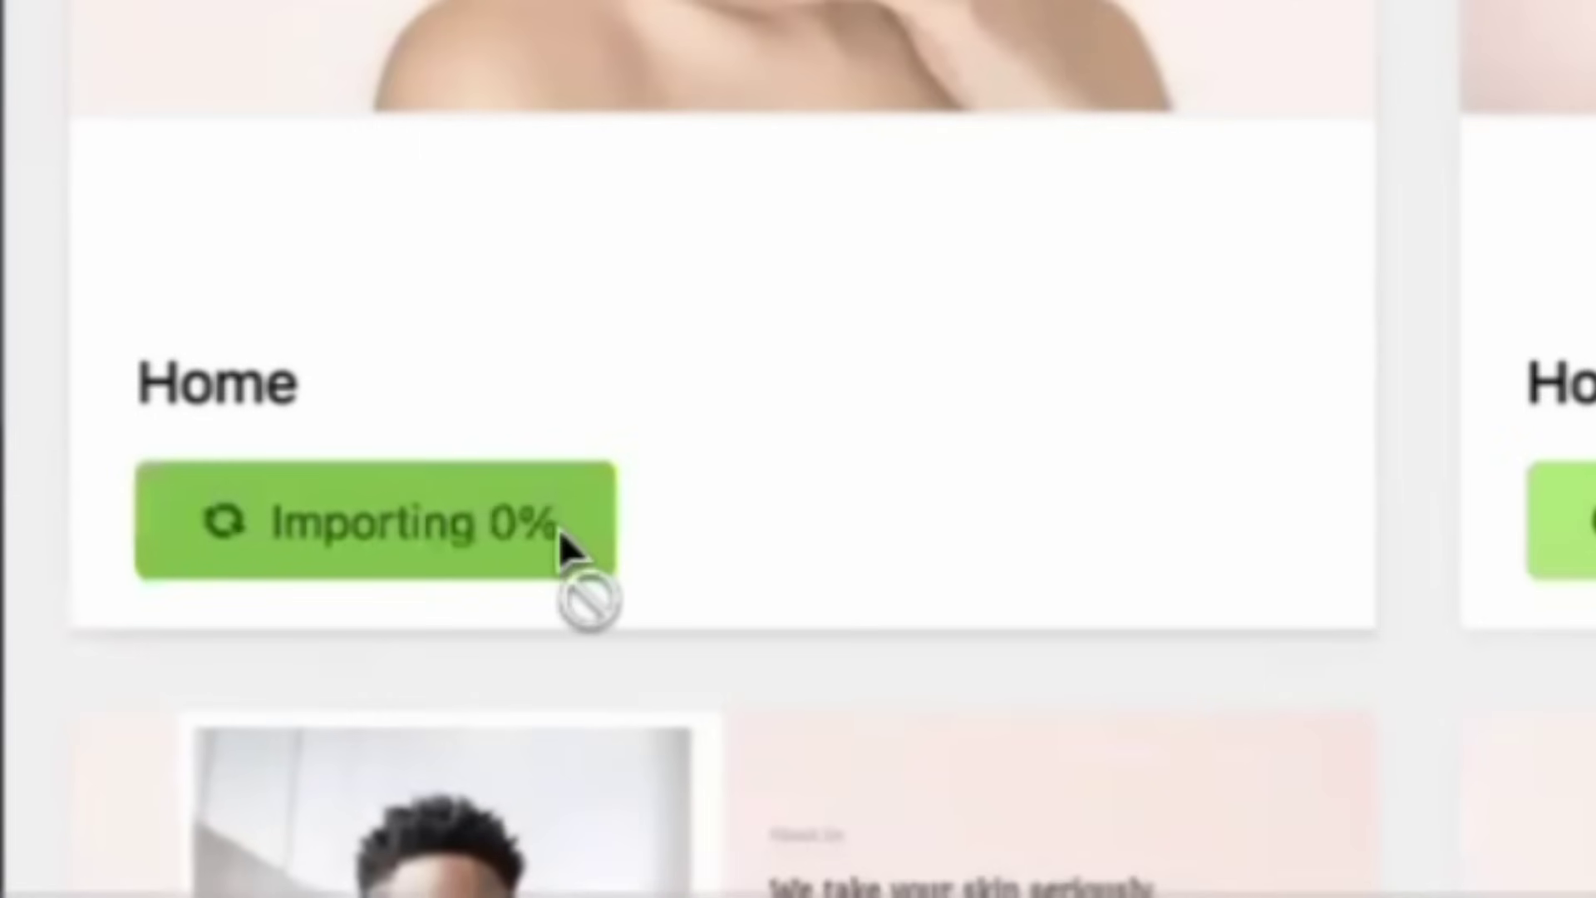